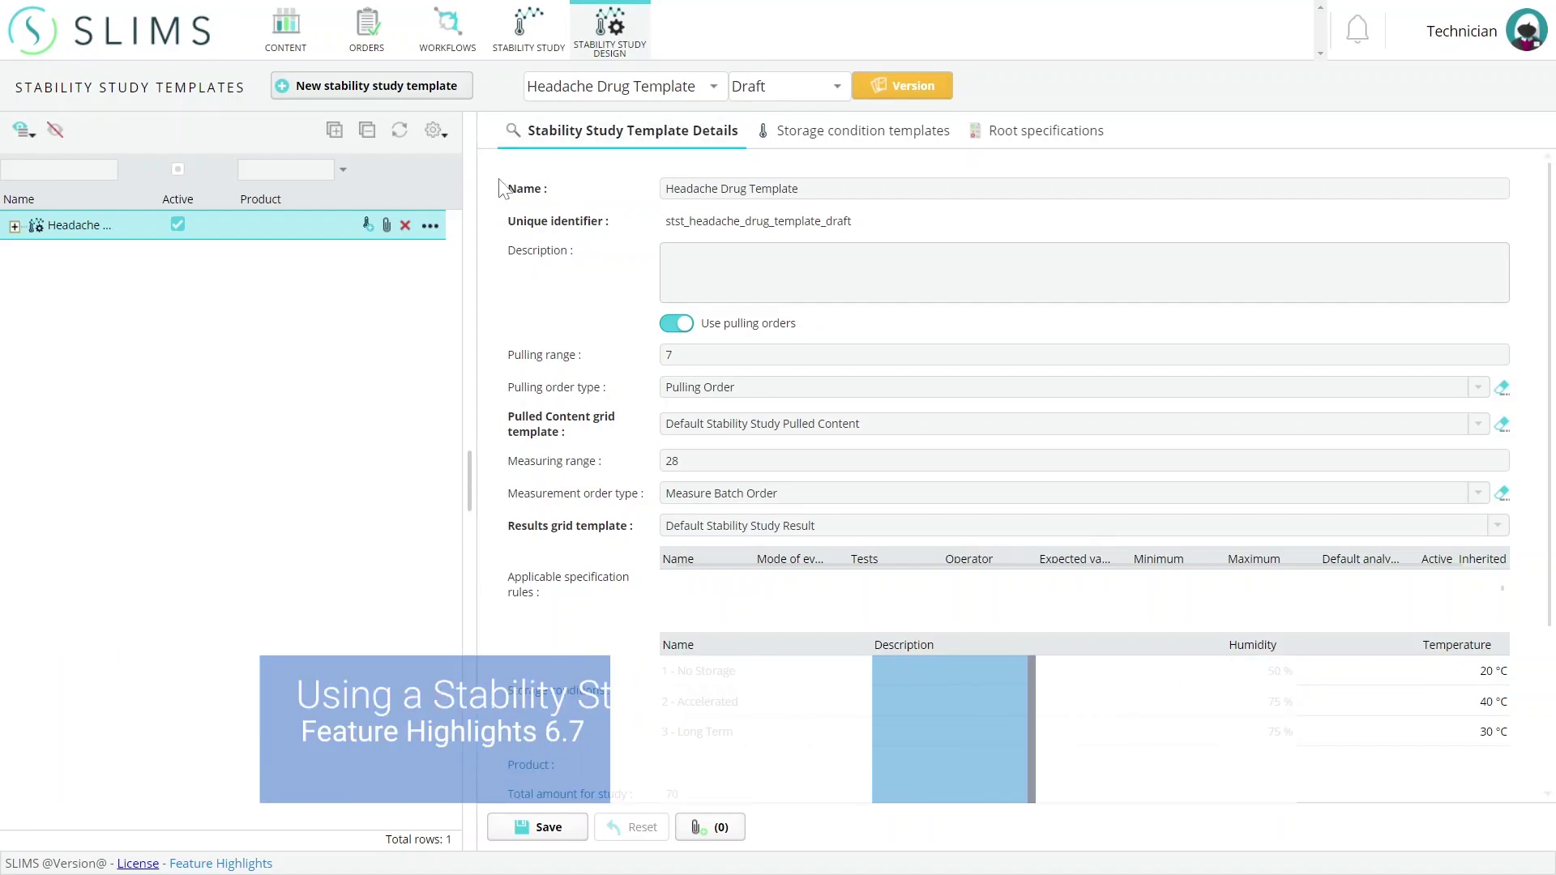
Copy the Headache Drug Template and name the copy 'Headache Pills 500mg'.
{"action": "left_click", "coordinate": [430, 225]}
{"action": "left_click", "coordinate": [509, 302]}
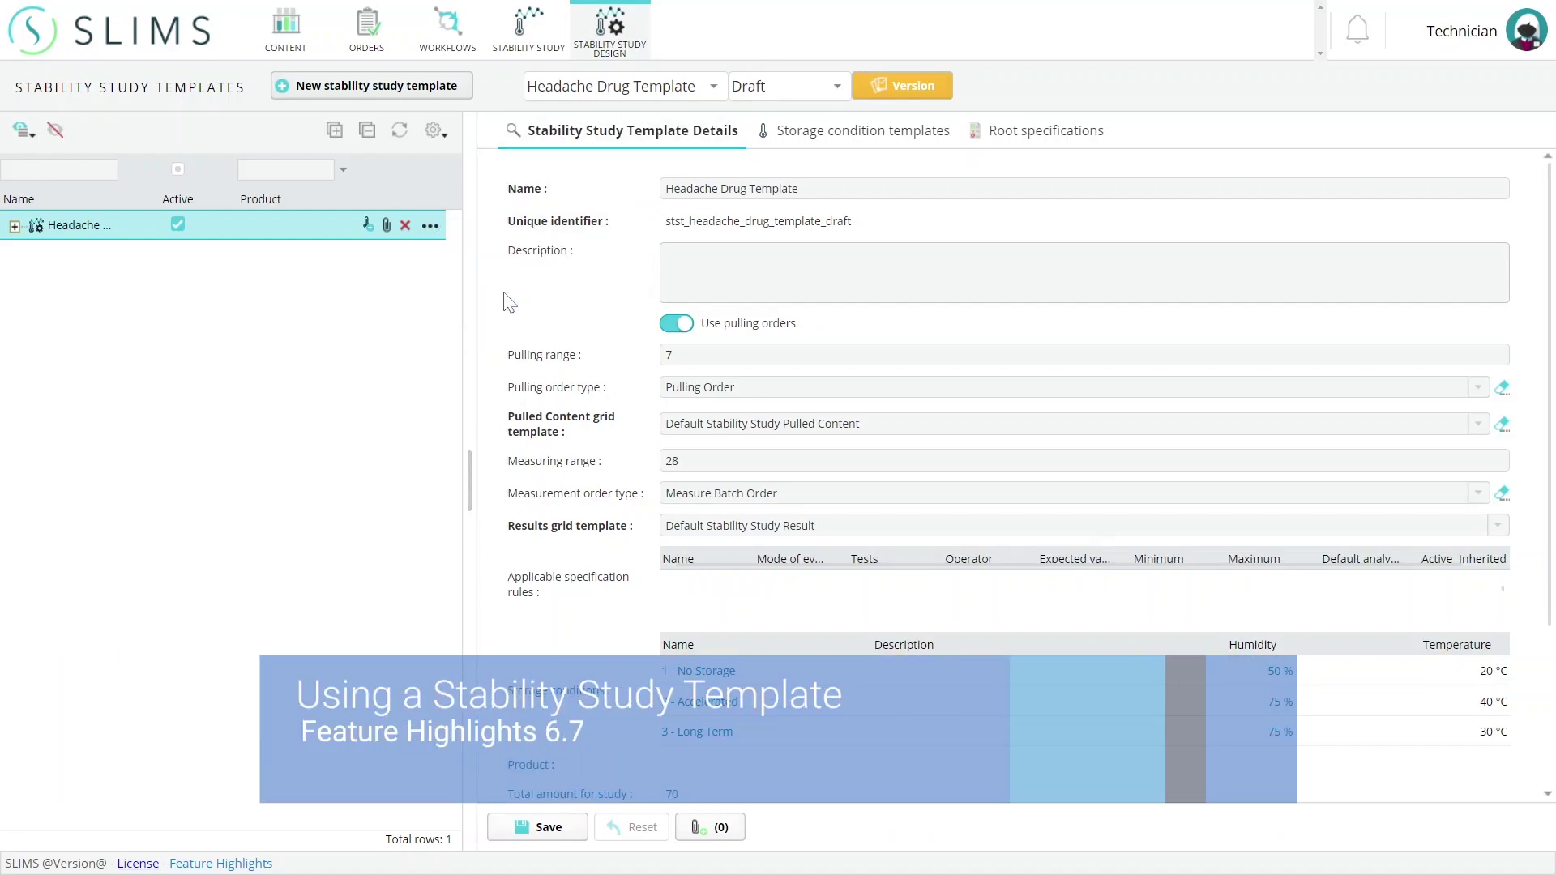
{"action": "type", "text": "Headache Pills 500mg"}
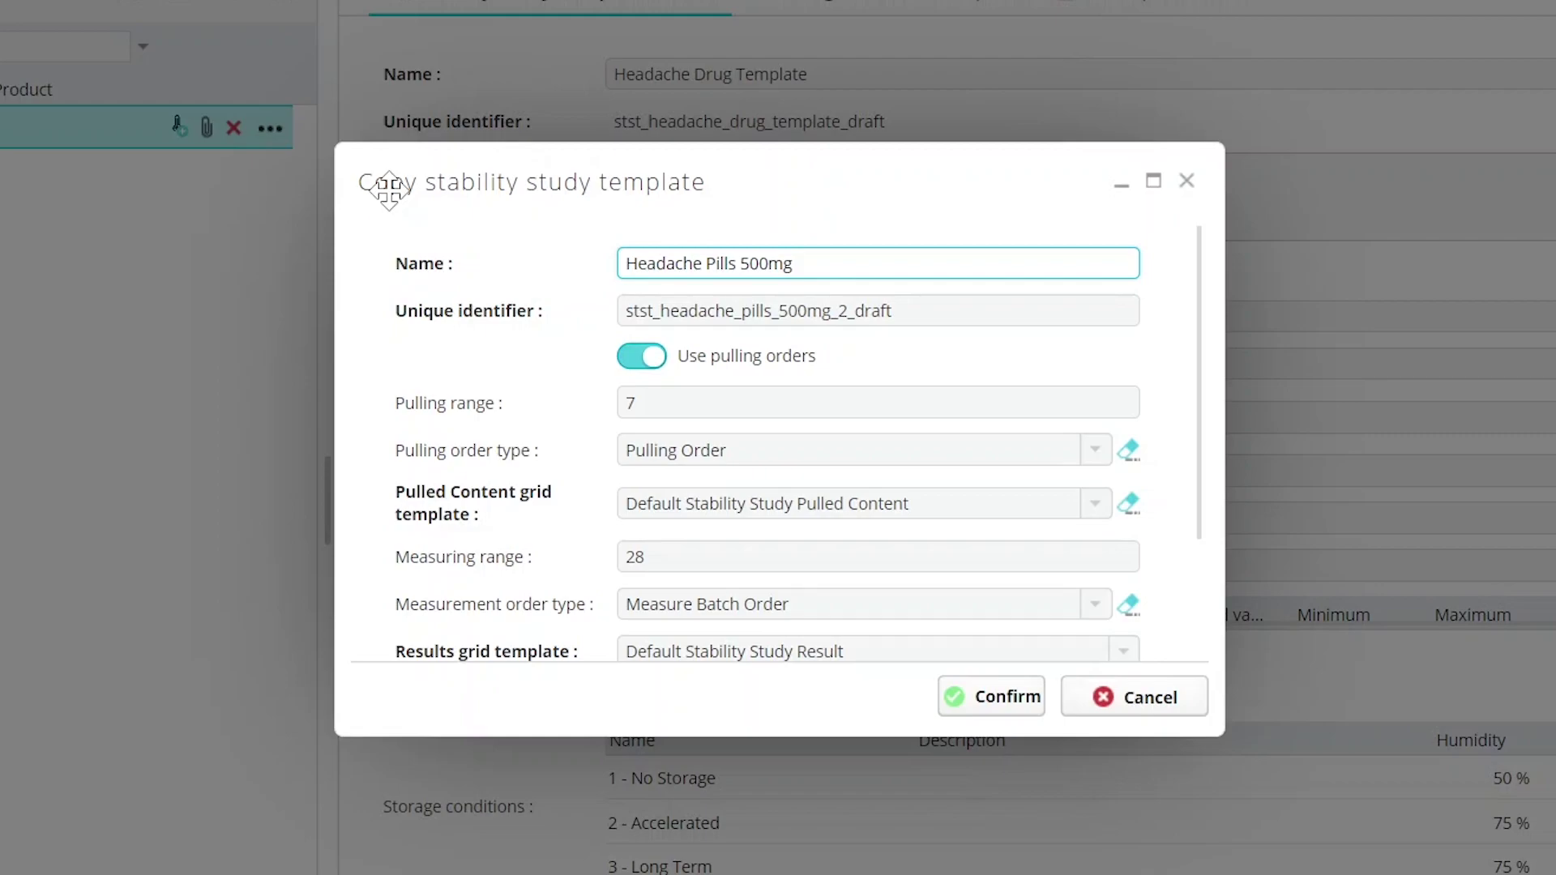
Link the copy to product For Headaches 500mg and reuse its specification version 4.
{"action": "scroll", "coordinate": [495, 389], "scroll_direction": "down", "scroll_amount": 3}
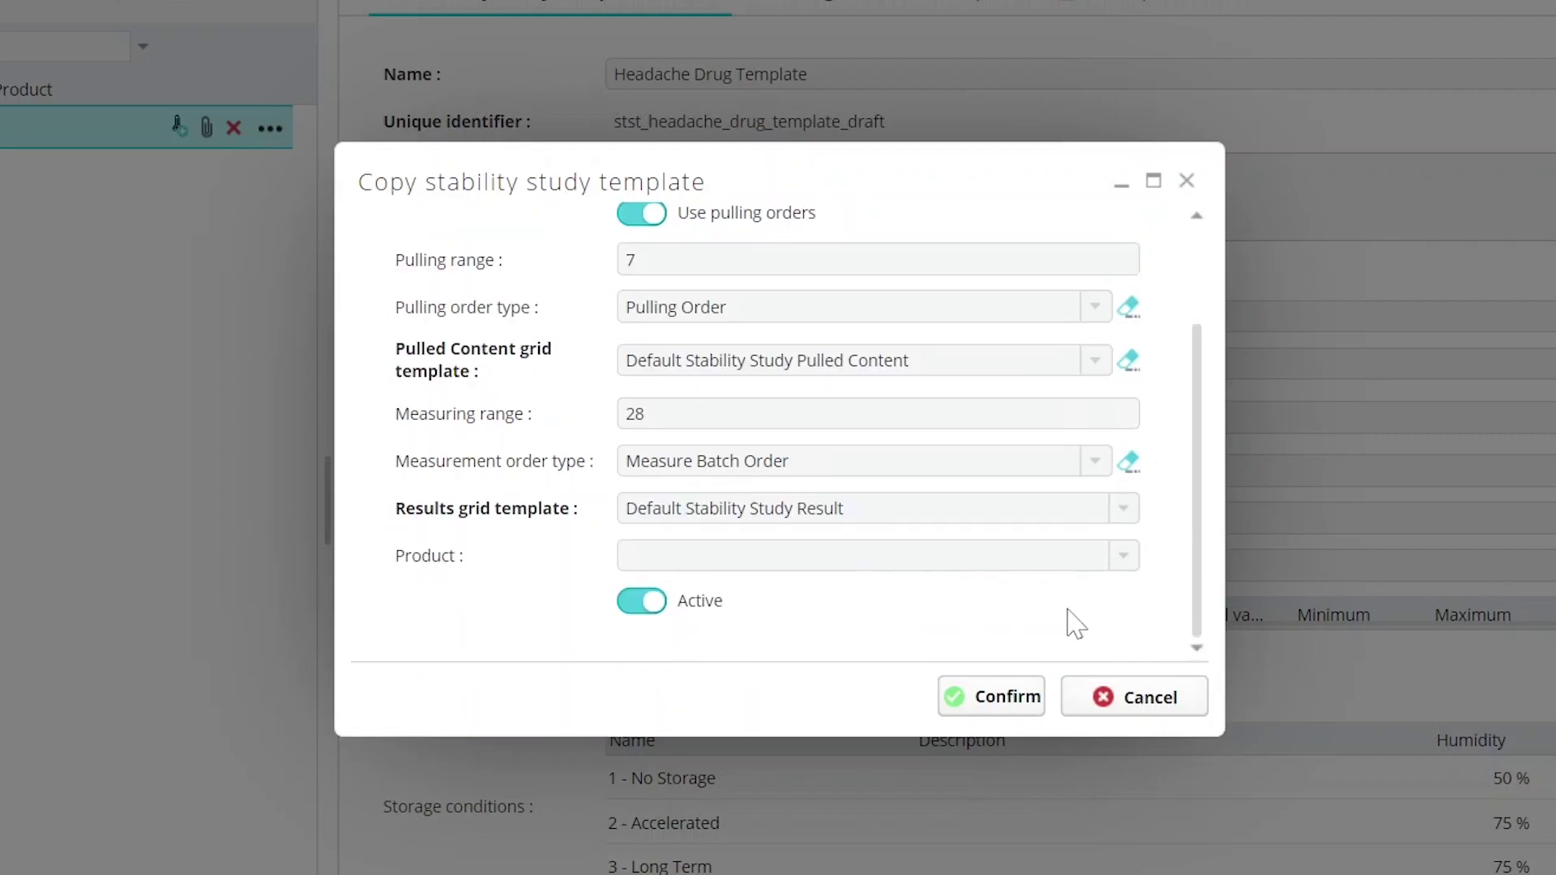
{"action": "left_click", "coordinate": [1126, 557]}
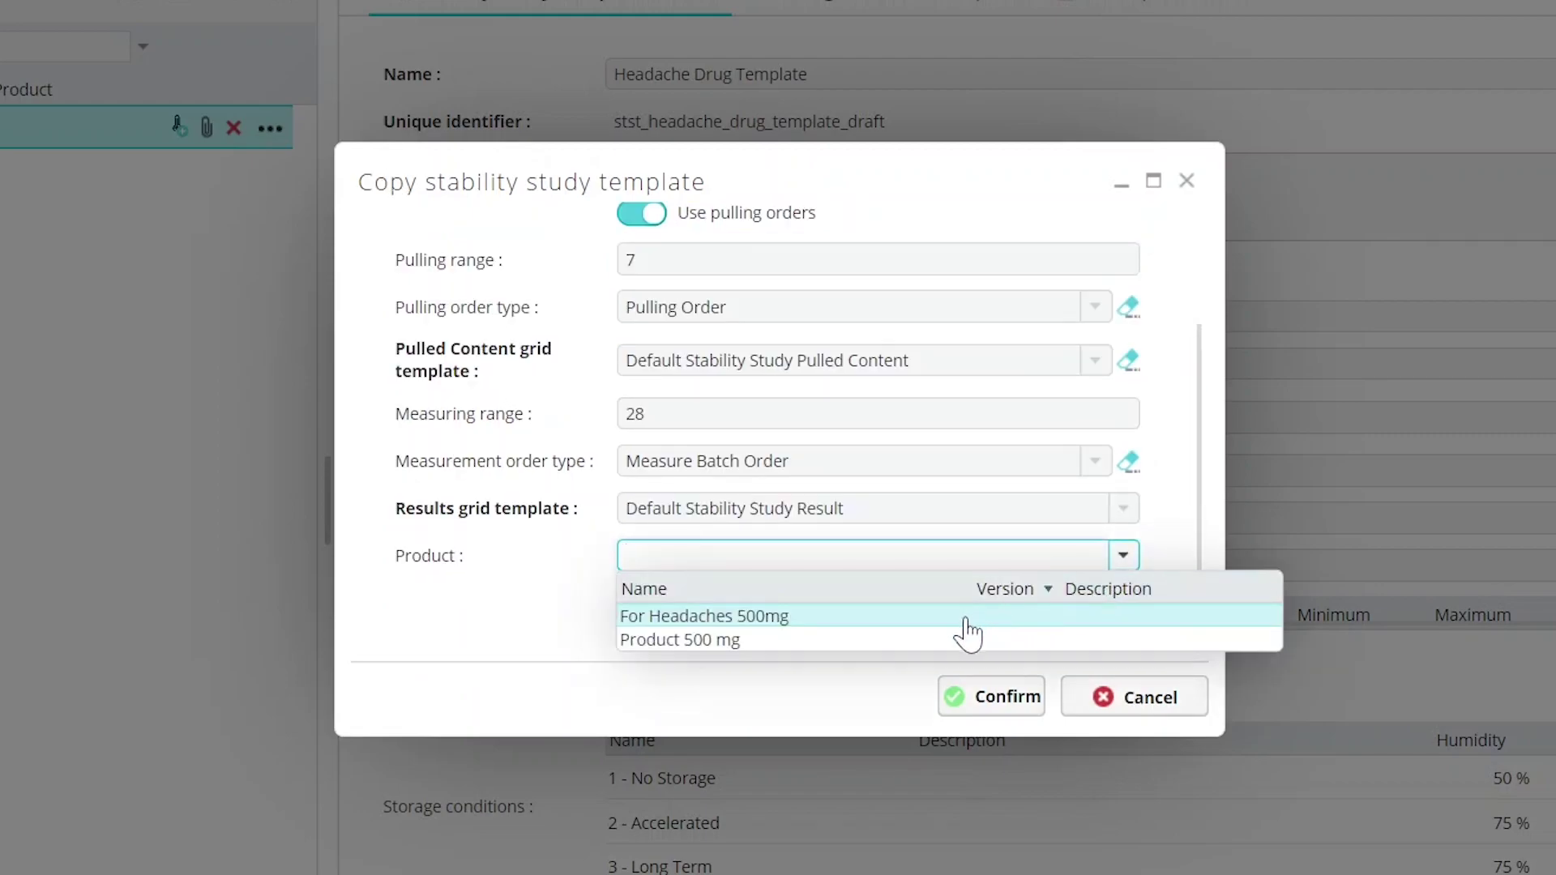
{"action": "left_click", "coordinate": [966, 616]}
{"action": "left_click", "coordinate": [1135, 611]}
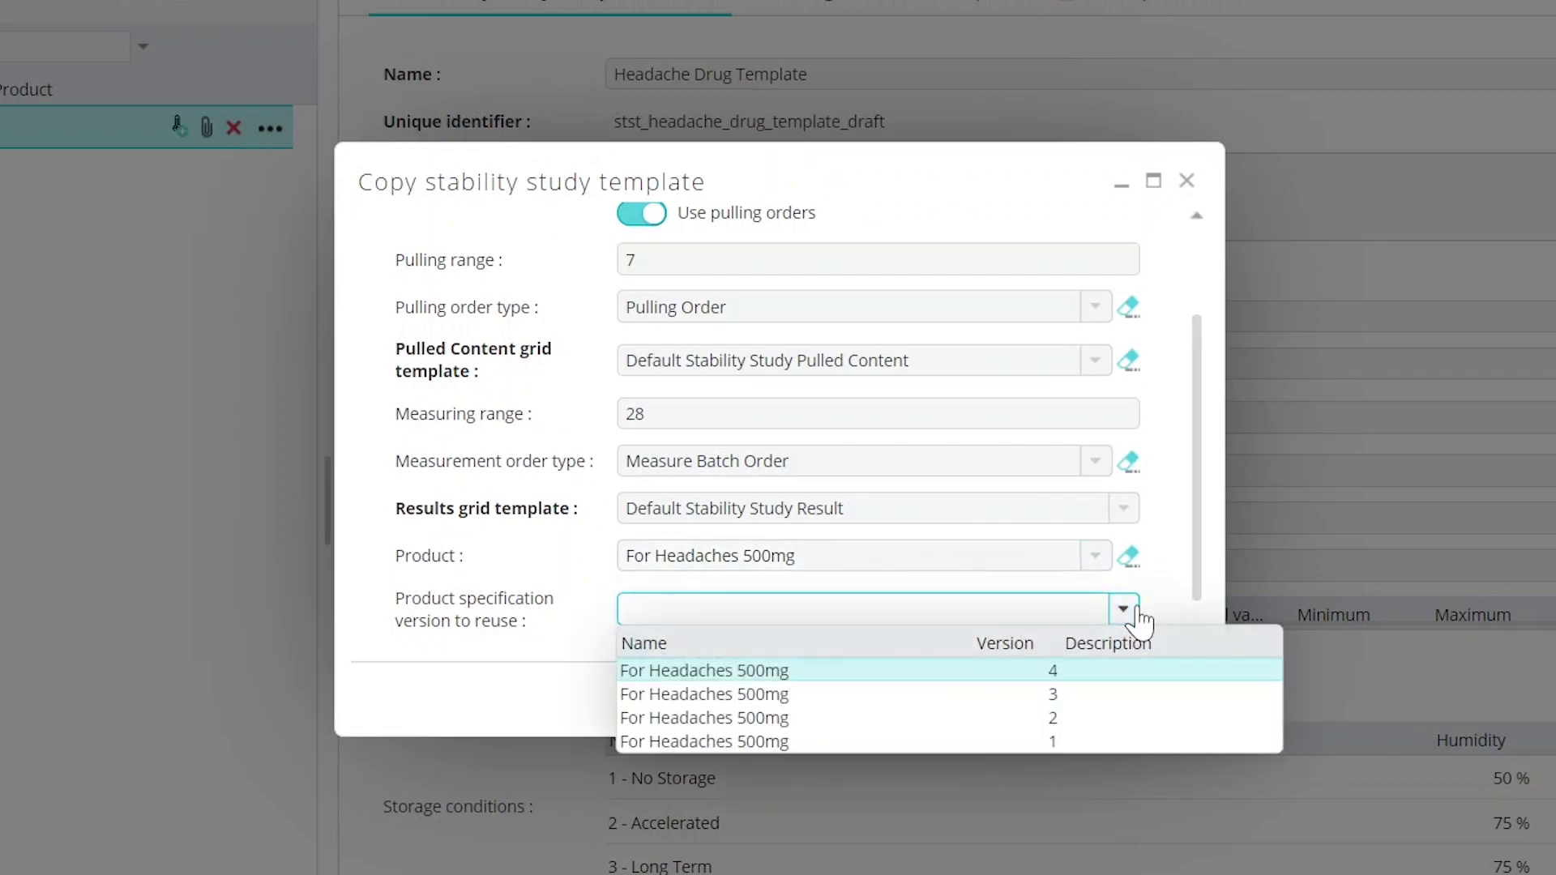
{"action": "left_click", "coordinate": [1068, 669]}
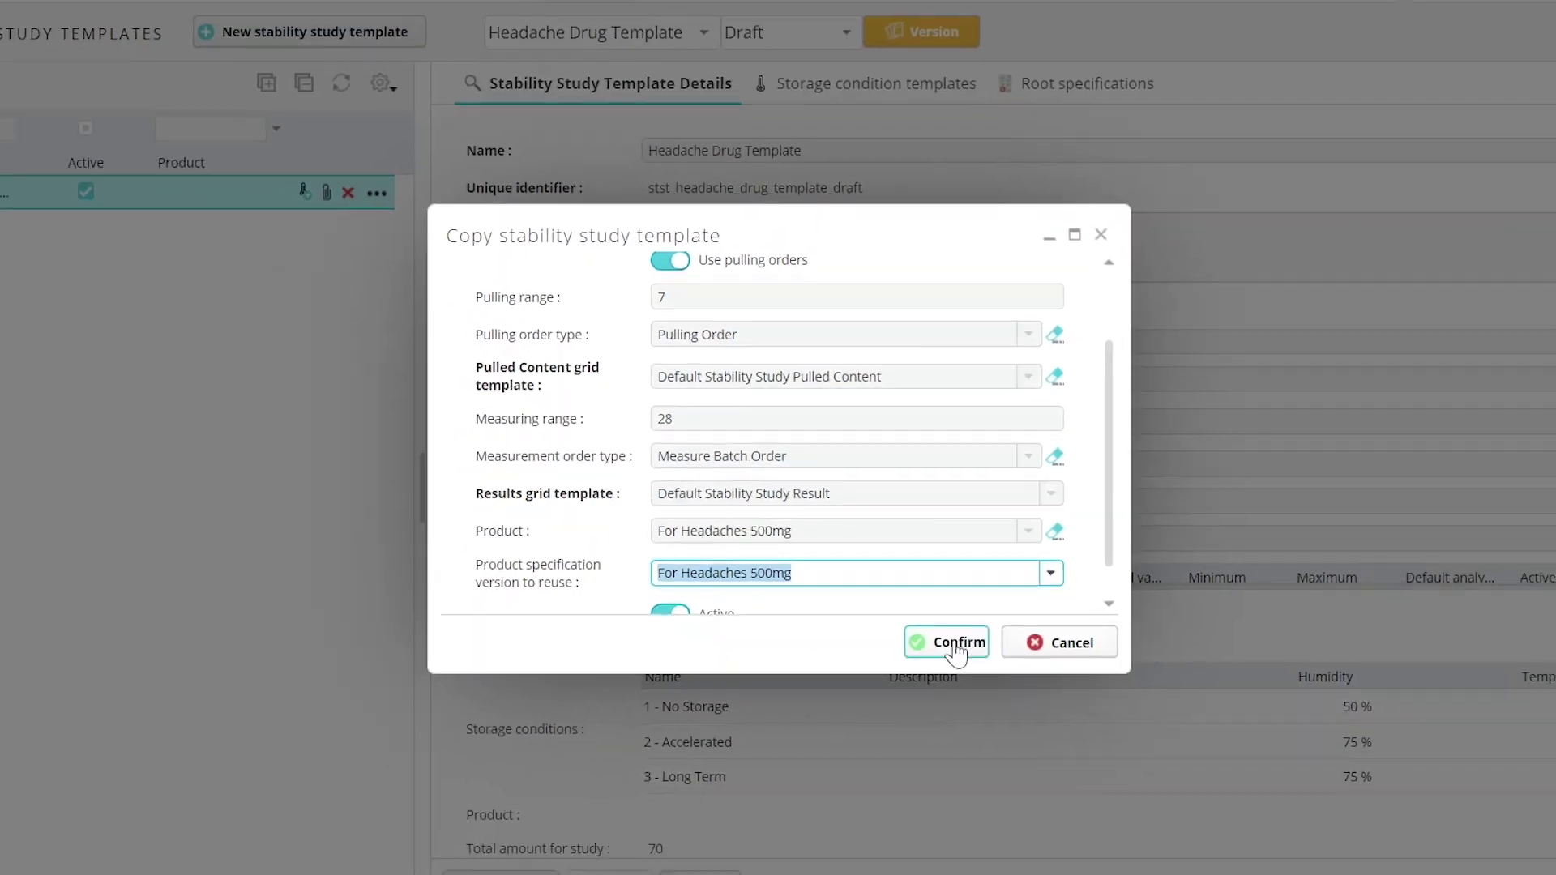
Create the template copy and review its time points and root specification rules.
{"action": "left_click", "coordinate": [990, 697]}
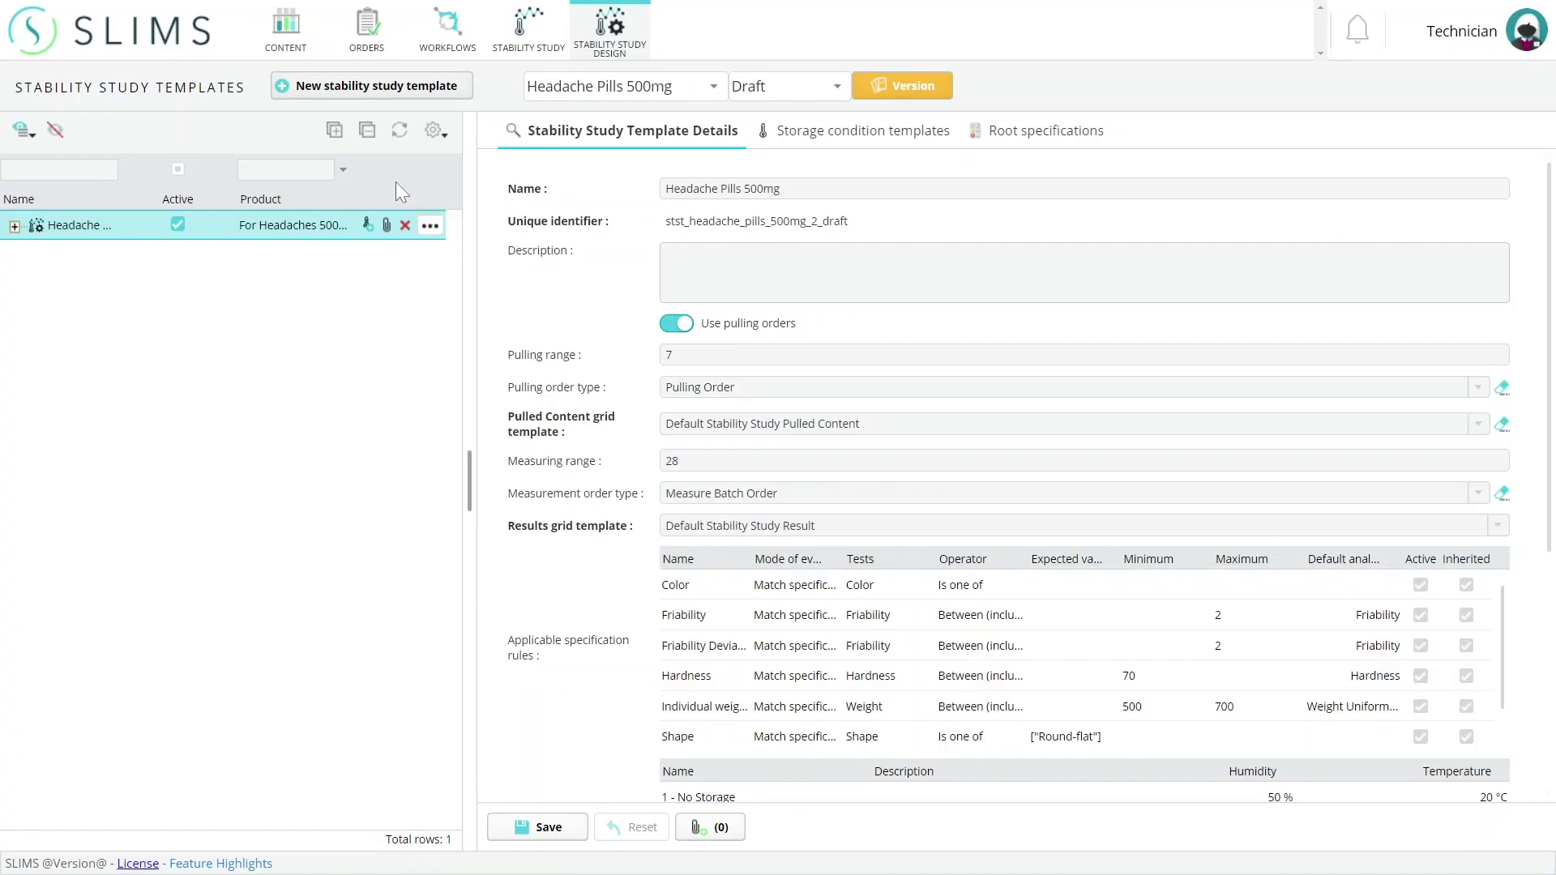
{"action": "left_click", "coordinate": [334, 131]}
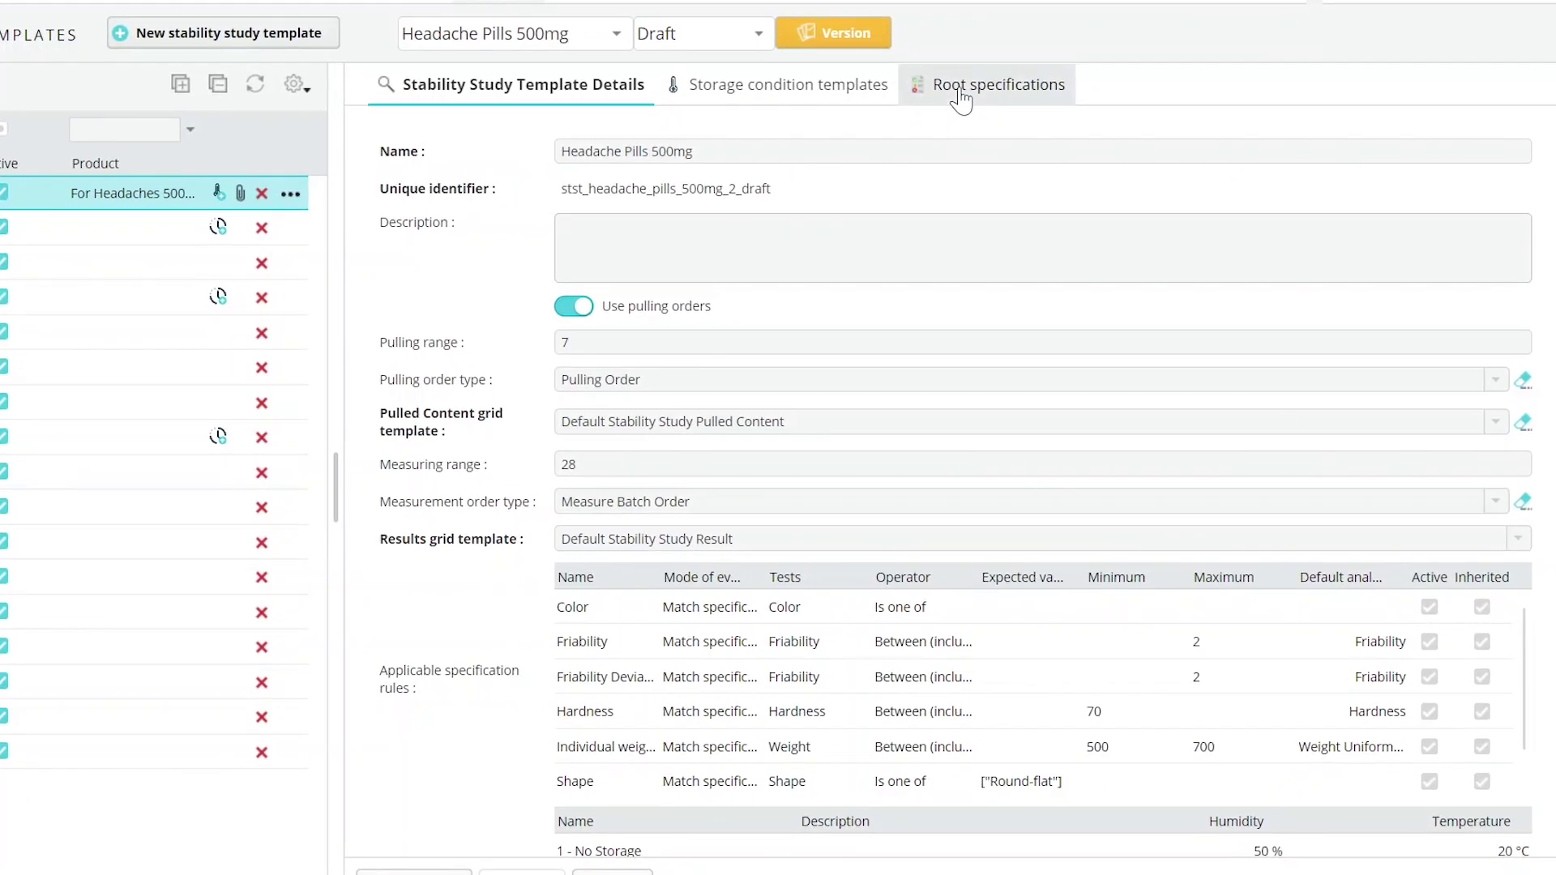
{"action": "left_click", "coordinate": [1029, 134]}
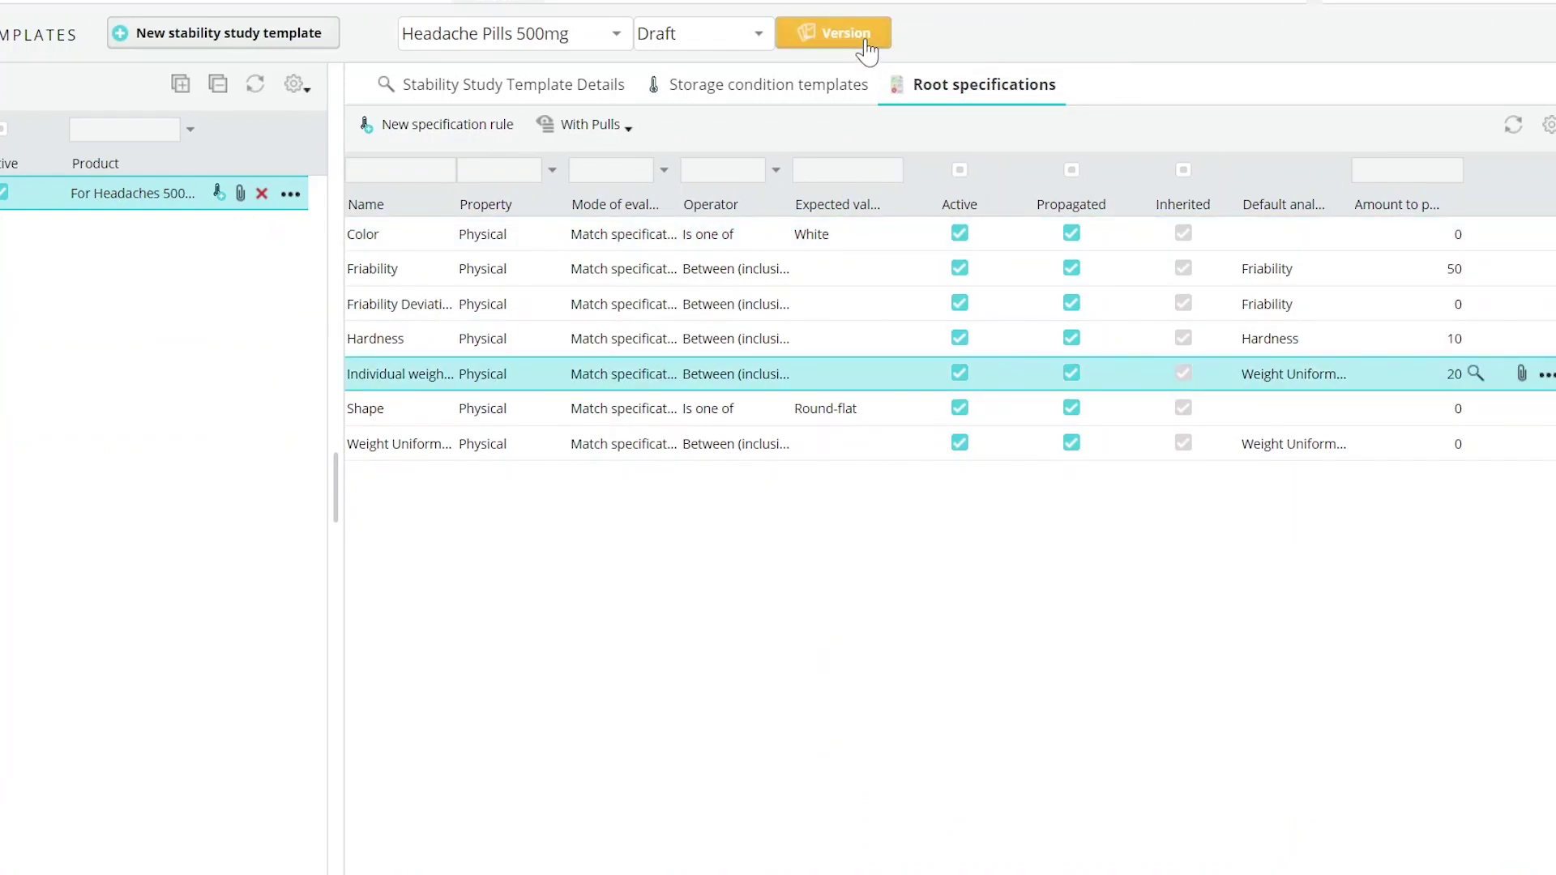
Publish a new template version, signing with username, password and comment 'test'.
{"action": "left_click", "coordinate": [865, 51]}
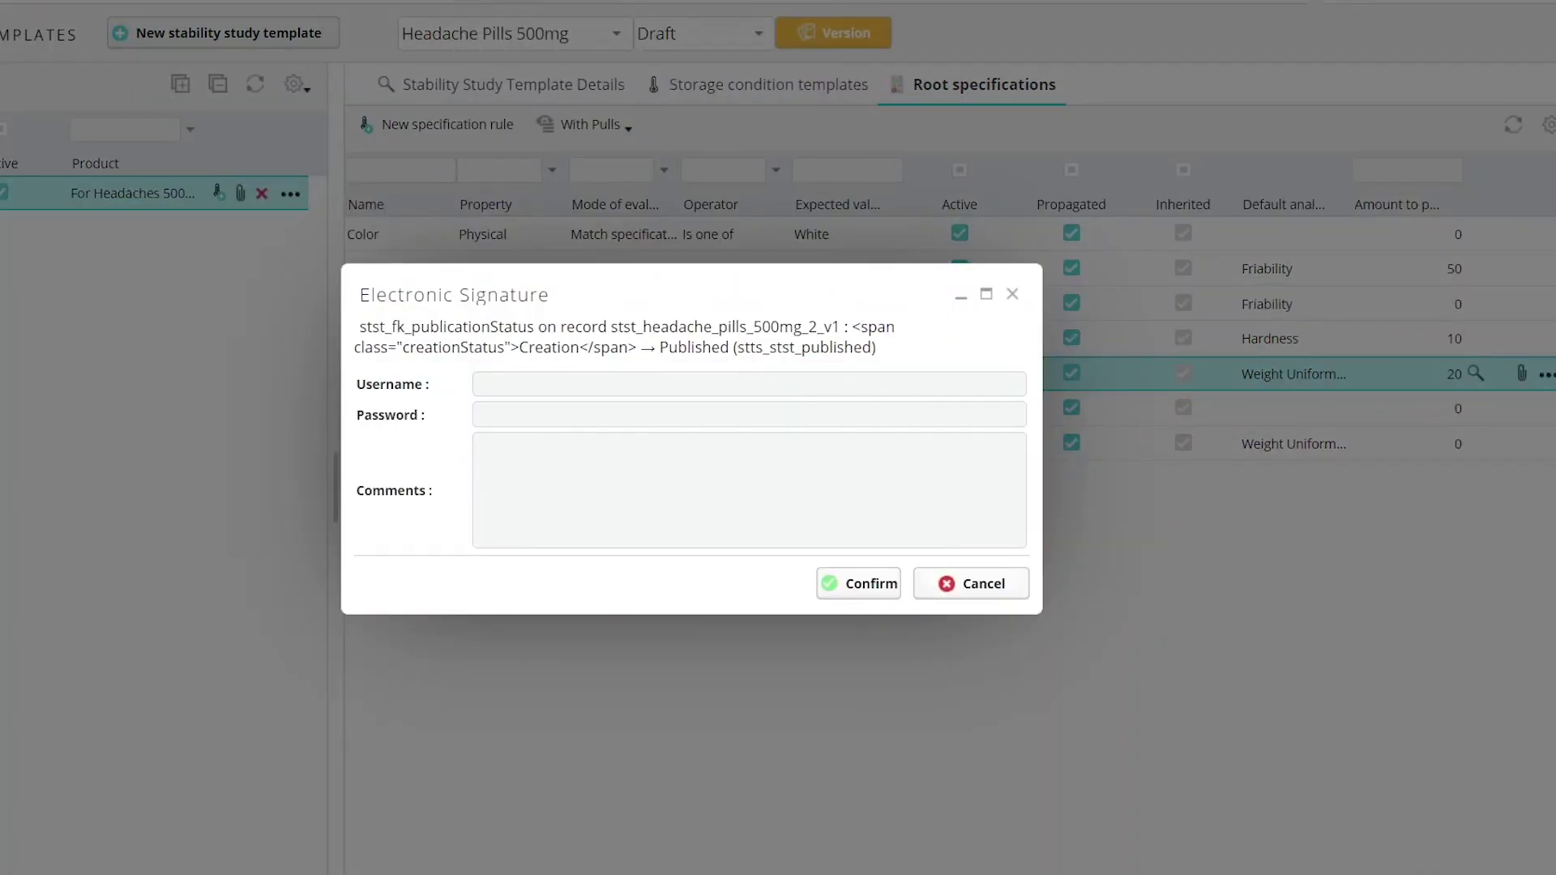
{"action": "key", "text": "Tab"}
{"action": "key", "text": "Tab"}
{"action": "type", "text": "test"}
{"action": "left_click", "coordinate": [891, 581]}
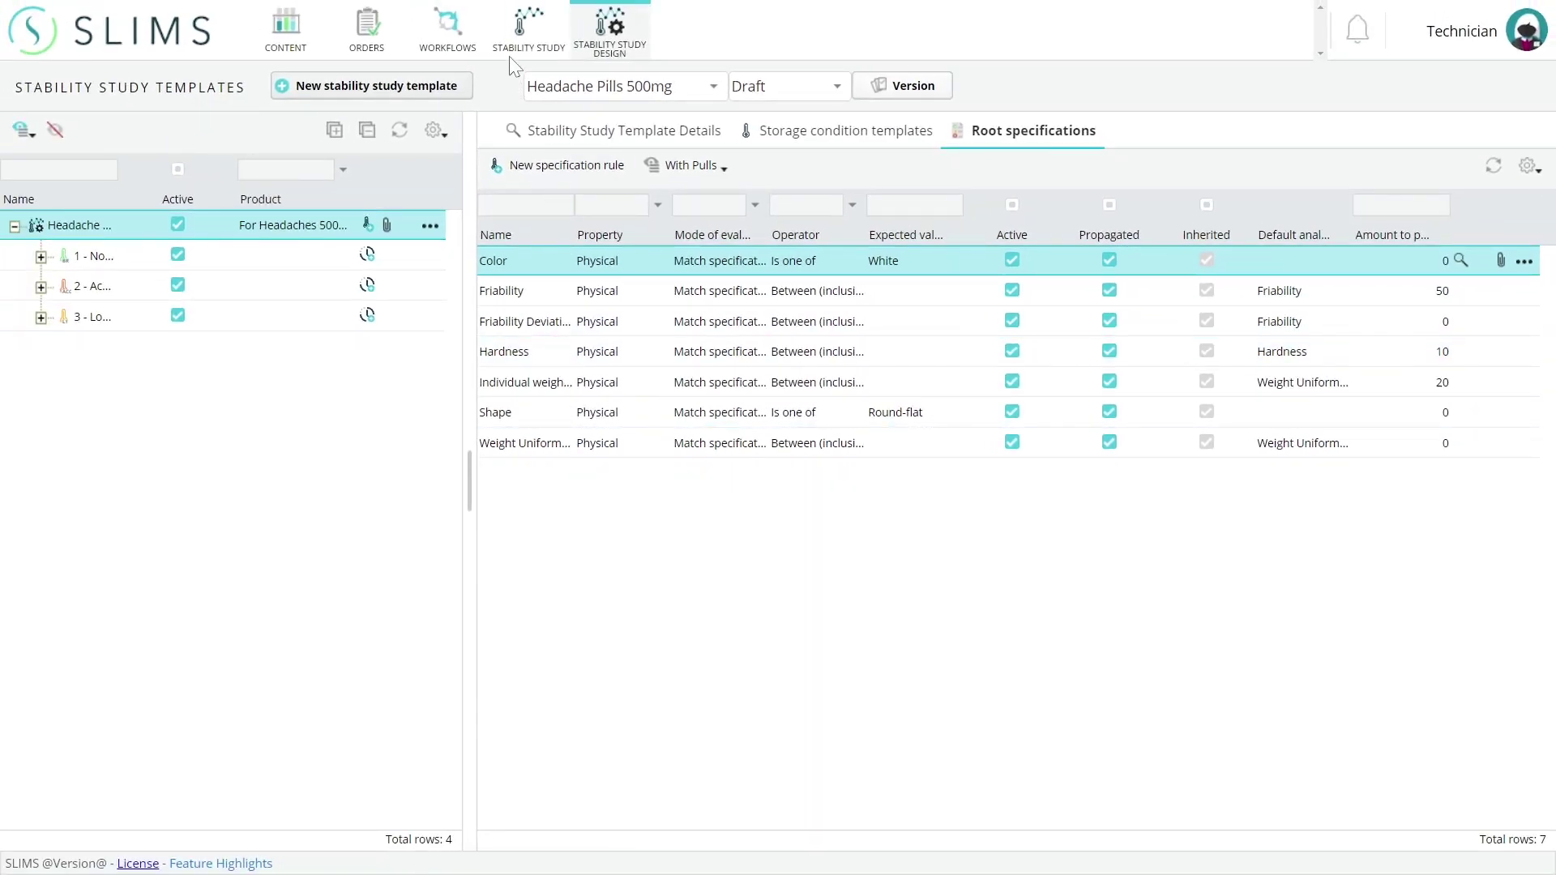
Create stability study 'Headache Pills 500mg' from the Headache Pills 500mg template and expand all.
{"action": "left_click", "coordinate": [517, 34]}
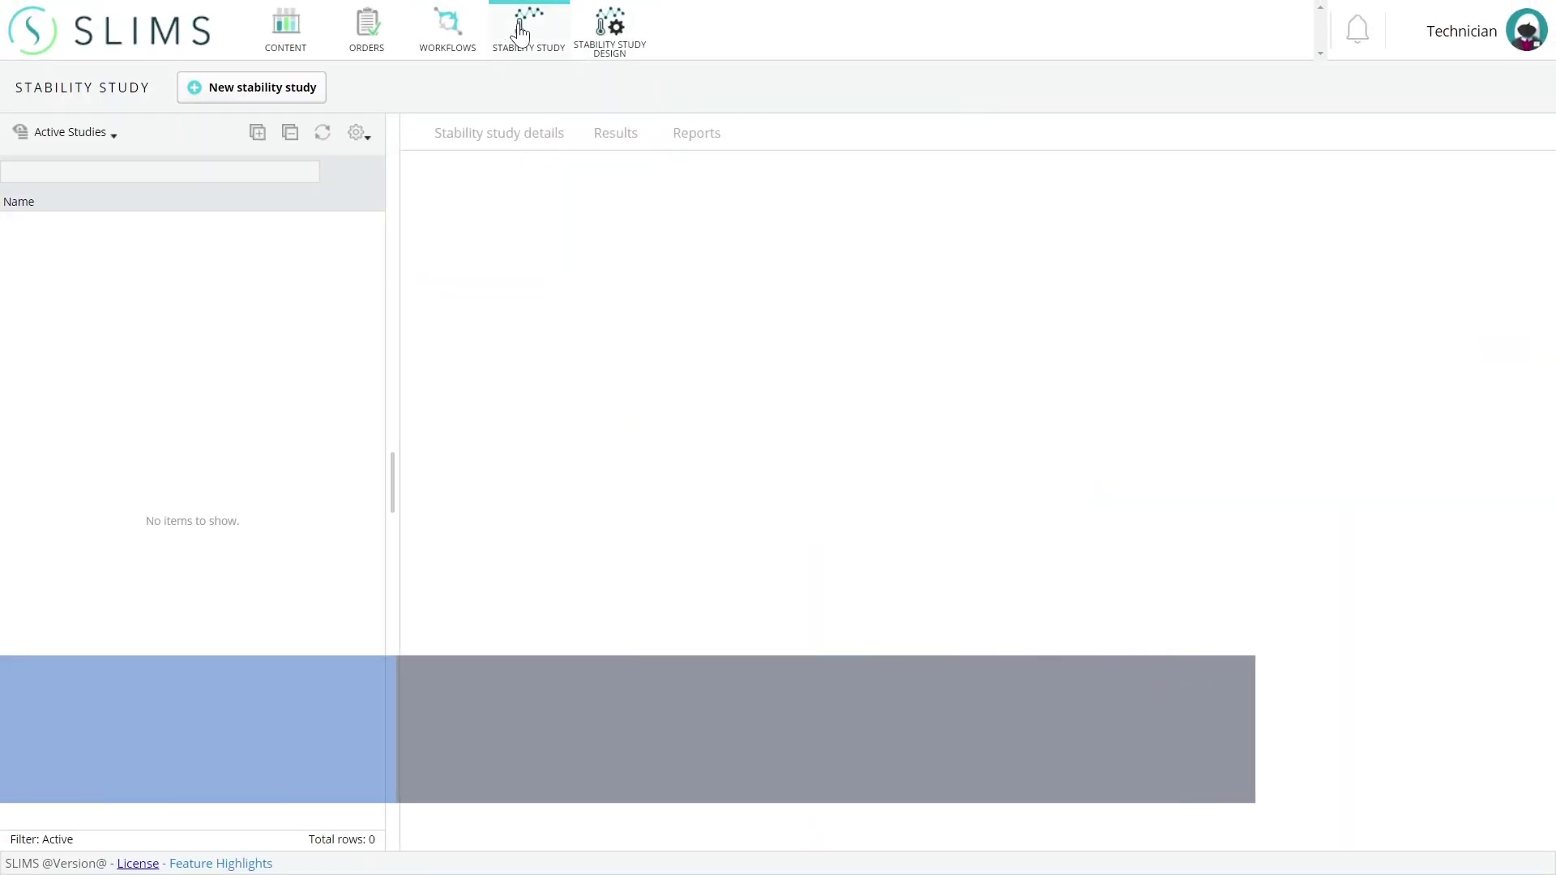
{"action": "left_click", "coordinate": [232, 91]}
{"action": "type", "text": "Headache Pills 500mg"}
{"action": "left_click", "coordinate": [1066, 297]}
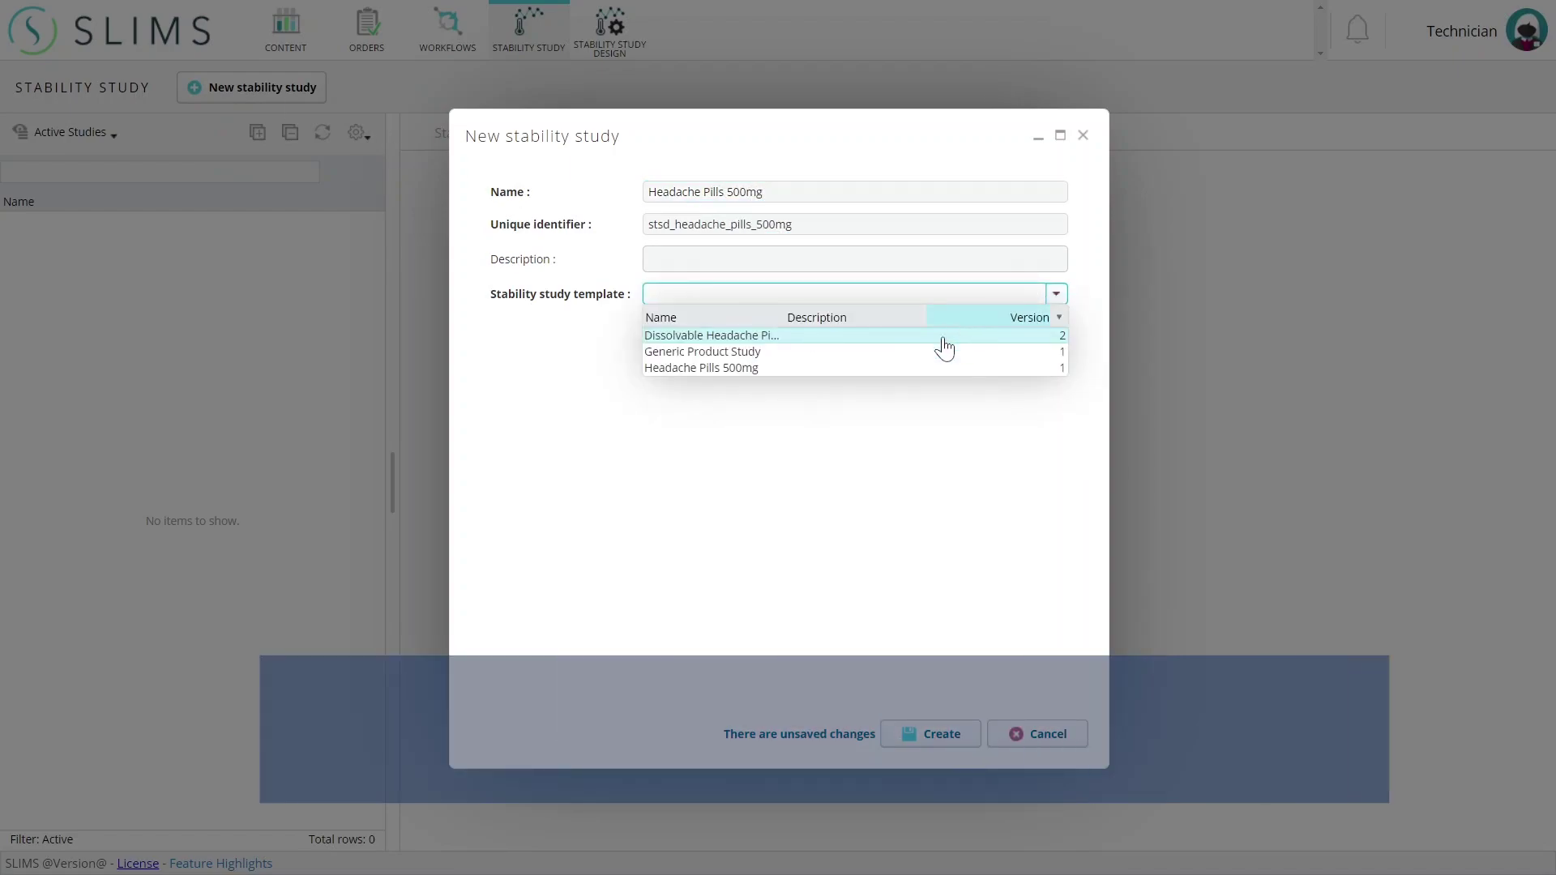
{"action": "left_click", "coordinate": [900, 365]}
{"action": "left_click", "coordinate": [920, 739]}
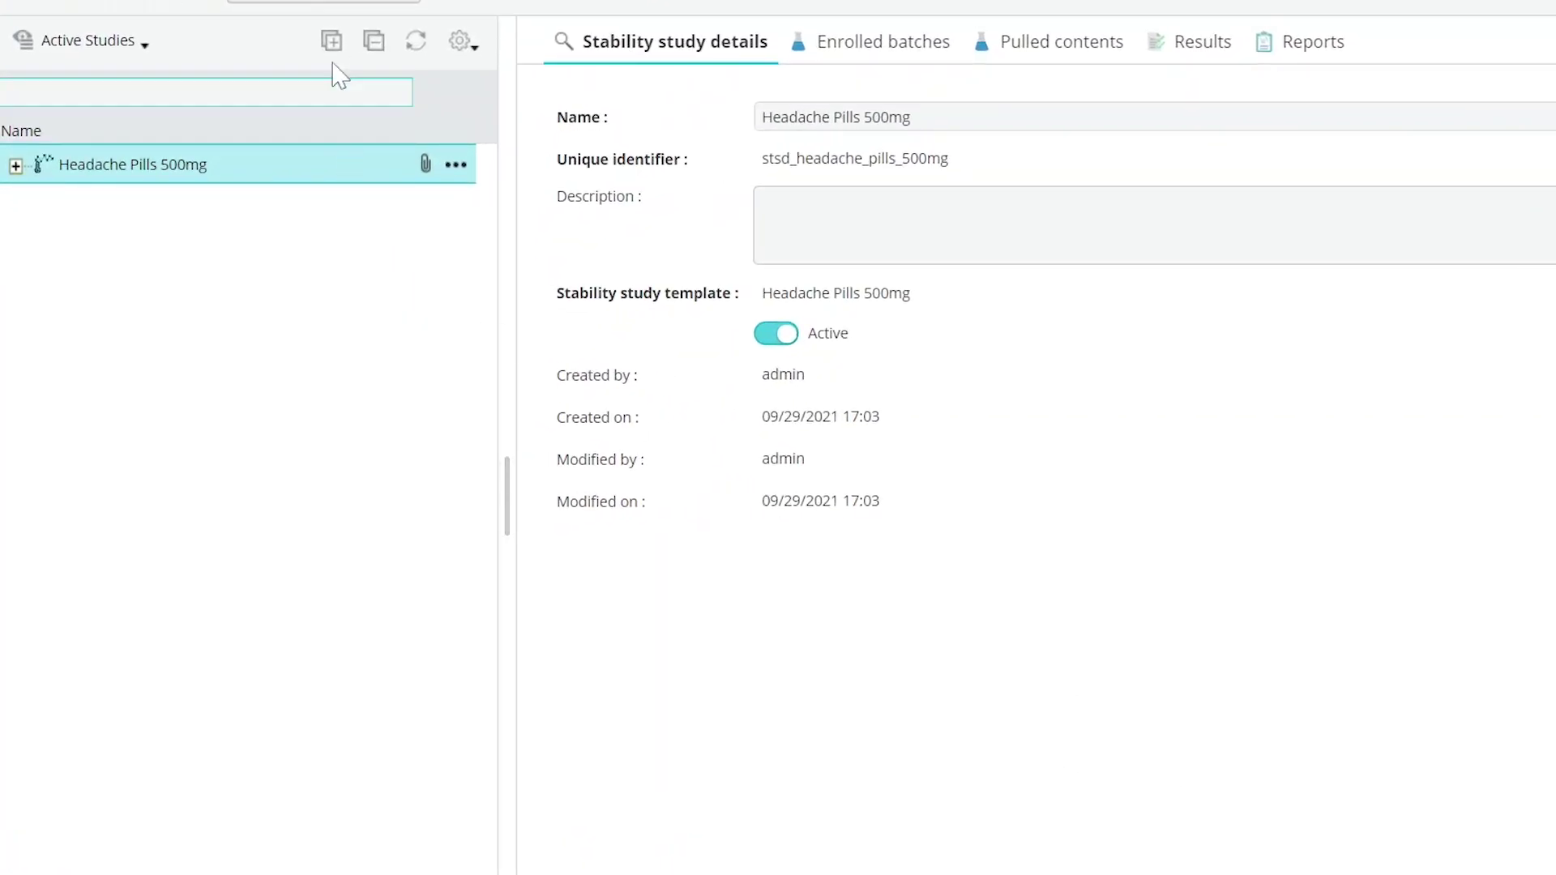
{"action": "left_click", "coordinate": [311, 66]}
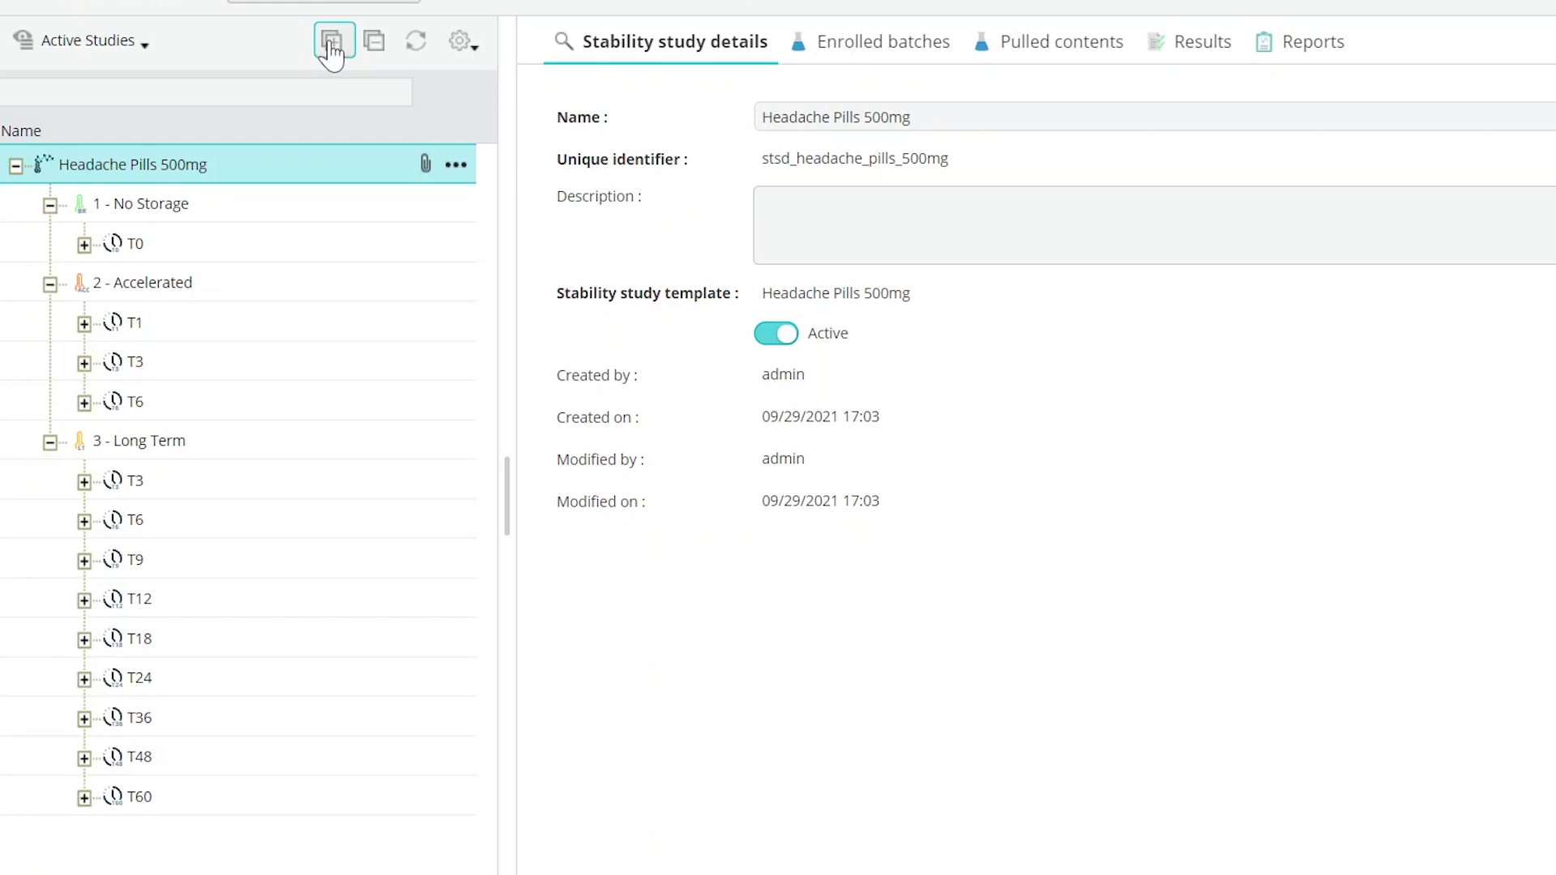
Create a Bottle content of product For Headaches 500mg with 1500 units.
{"action": "left_click", "coordinate": [276, 29]}
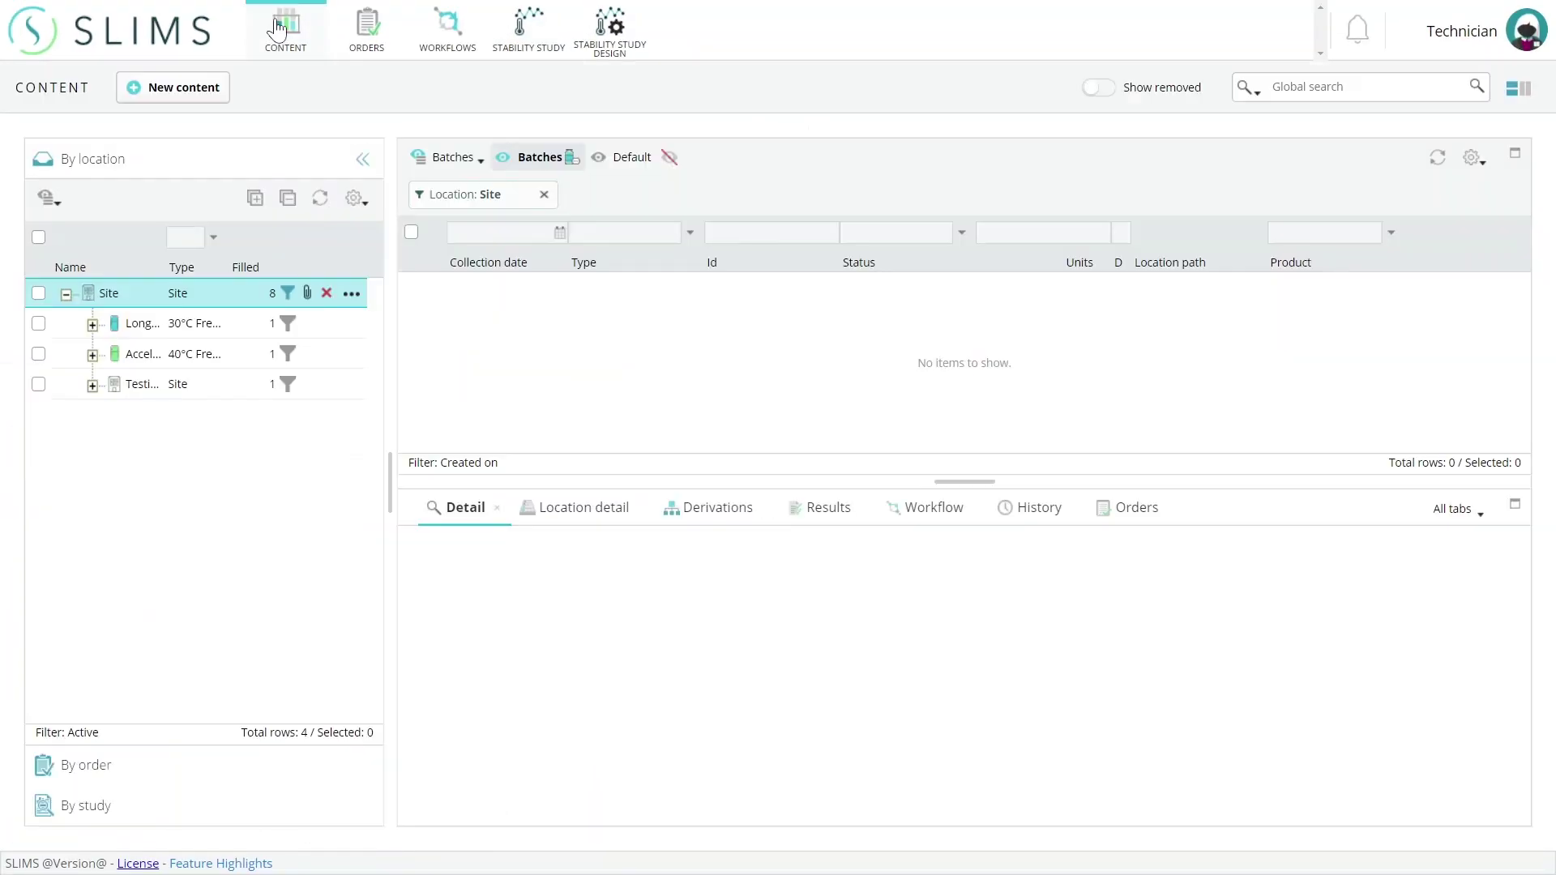
{"action": "left_click", "coordinate": [197, 95]}
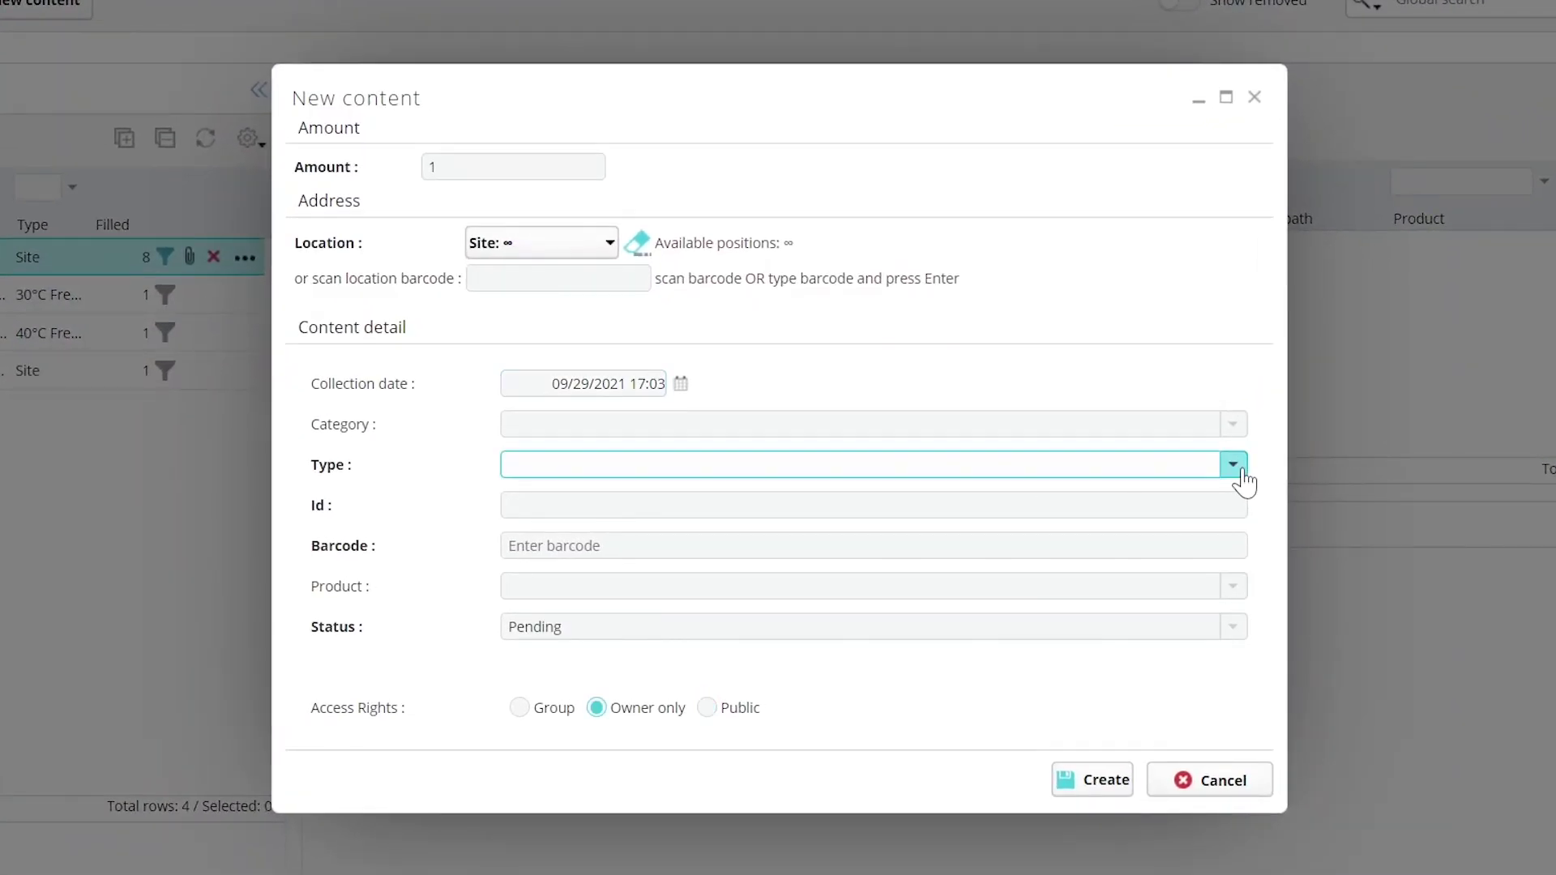
{"action": "left_click", "coordinate": [1233, 466]}
{"action": "left_click", "coordinate": [1200, 519]}
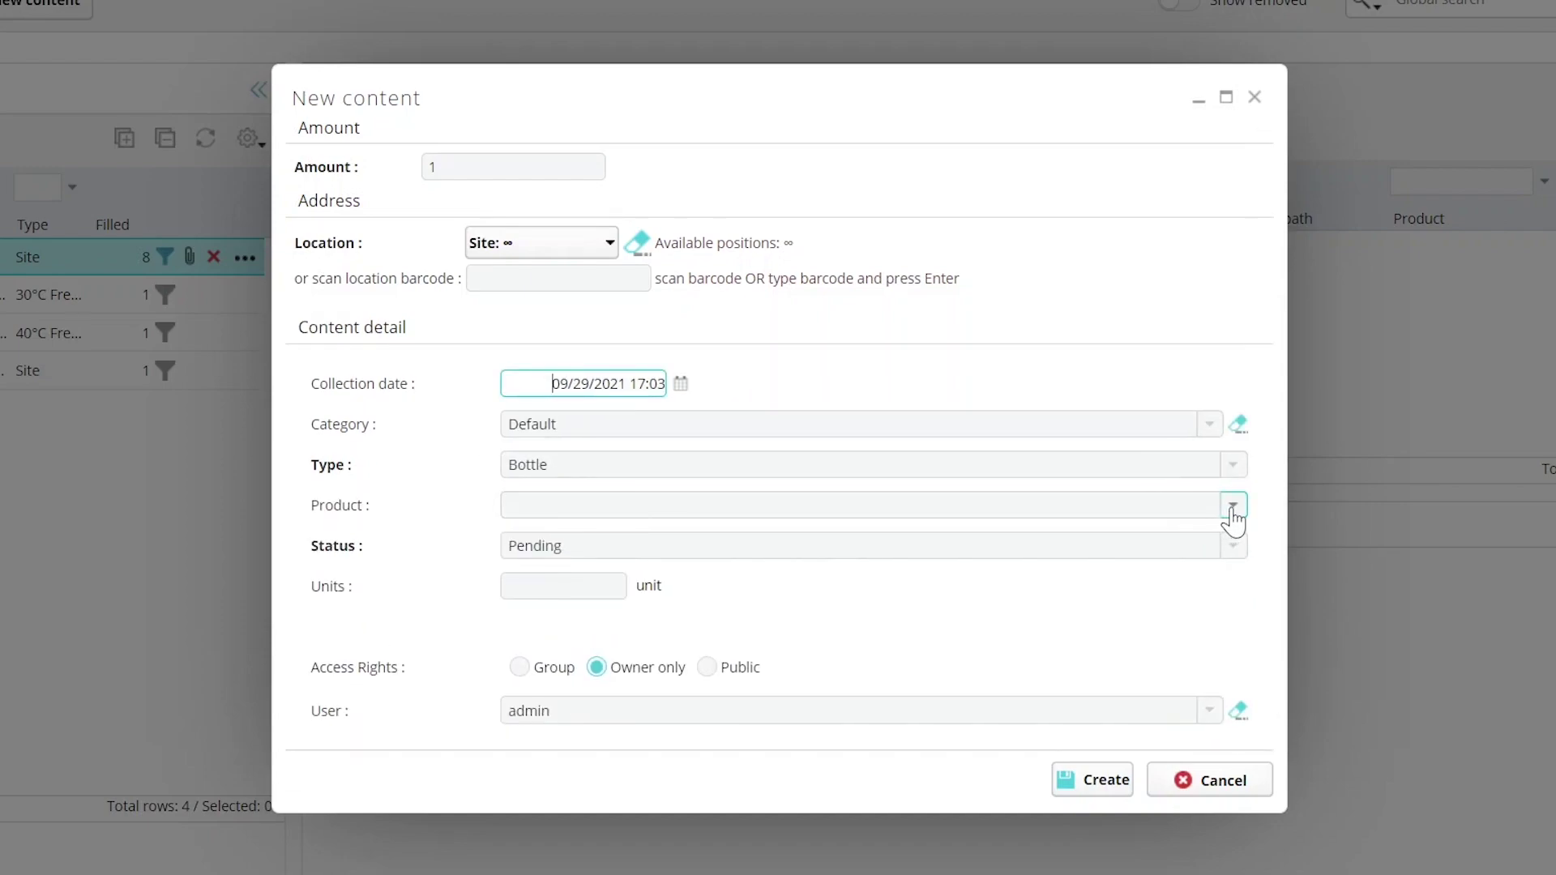
{"action": "left_click", "coordinate": [1233, 505]}
{"action": "left_click", "coordinate": [1155, 557]}
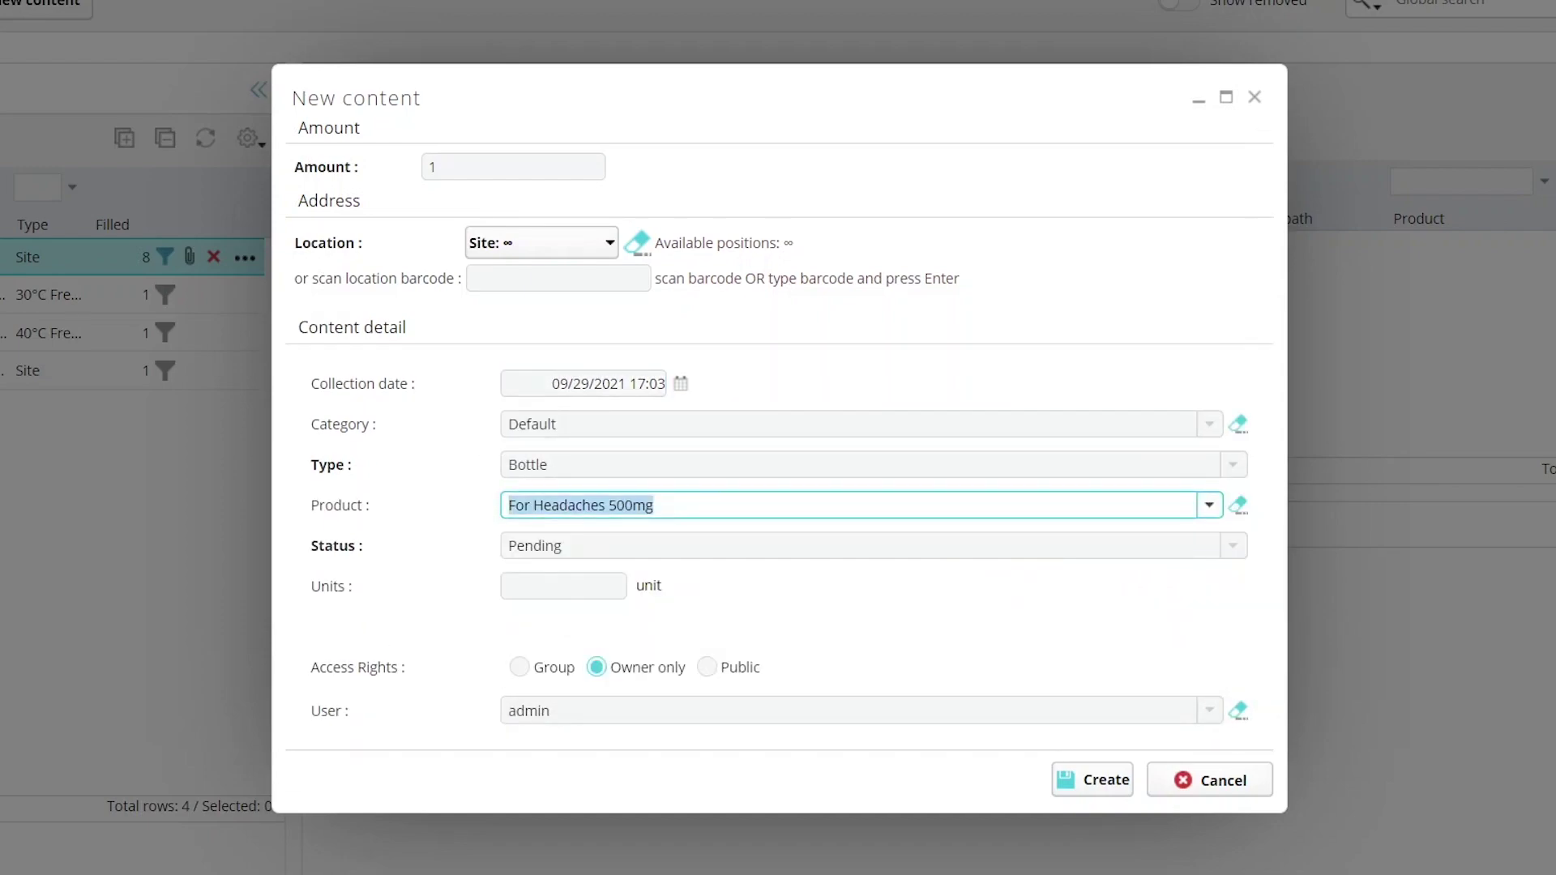
{"action": "type", "text": "1500"}
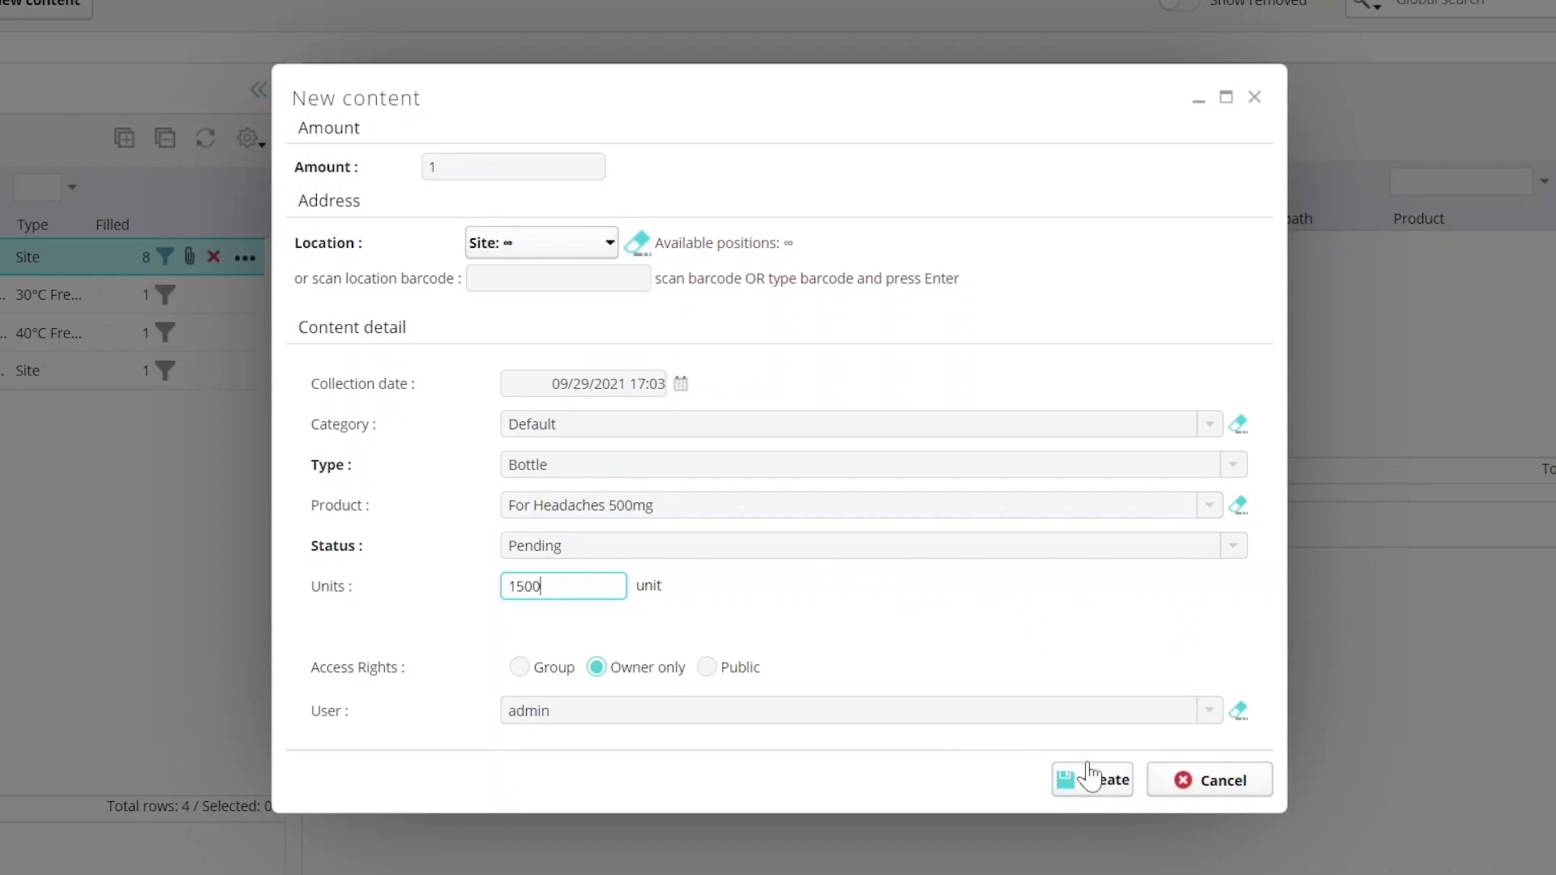
{"action": "left_click", "coordinate": [1104, 781]}
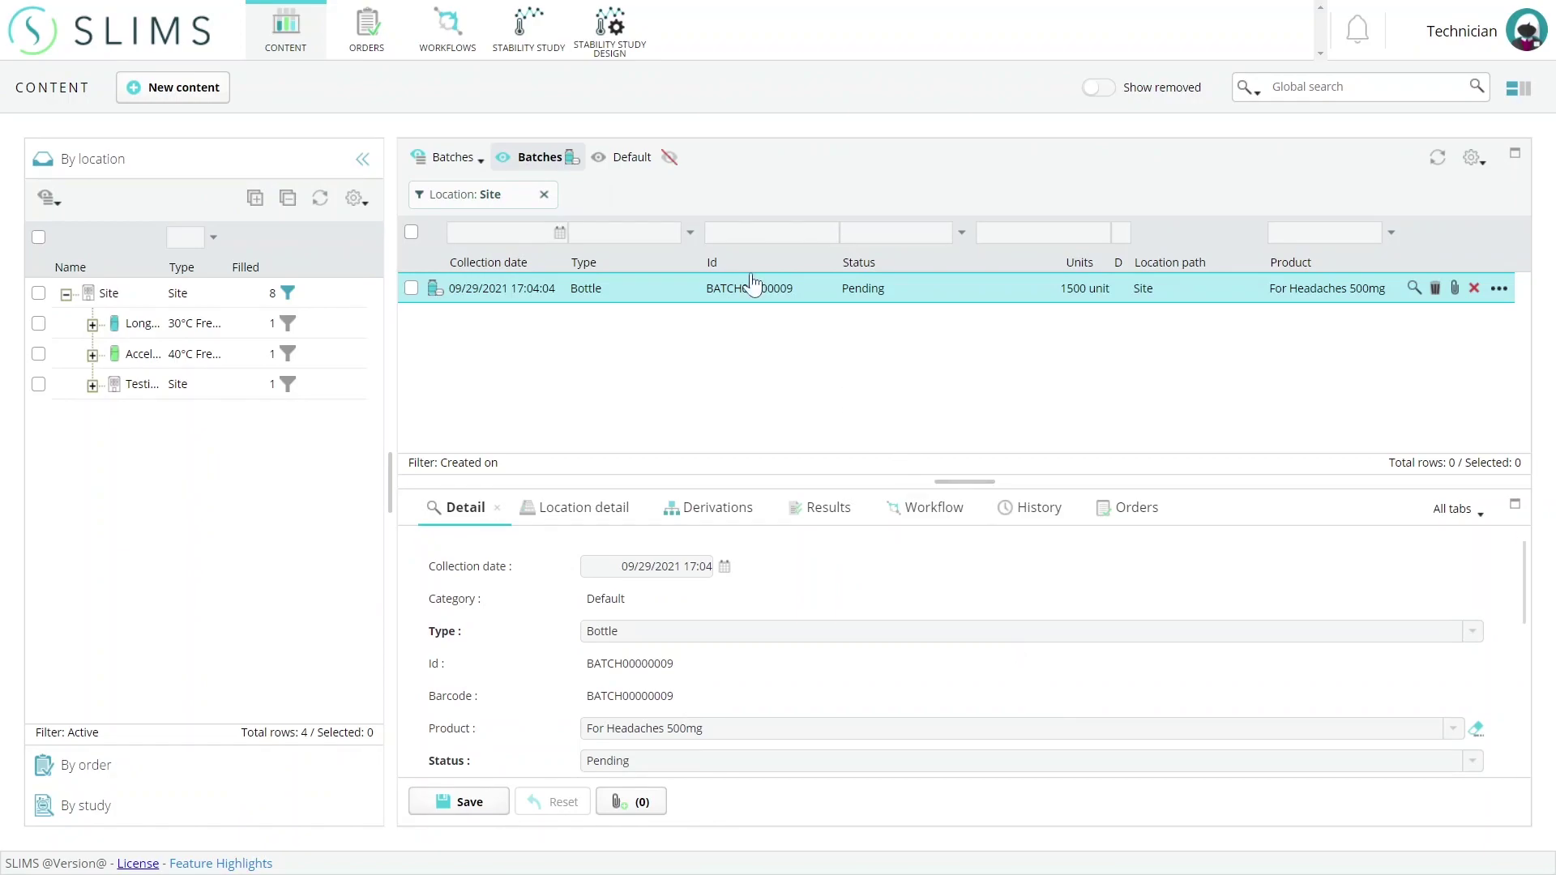
Enroll batch BATCH00000009 in the Headache Pills 500mg stability study.
{"action": "left_click", "coordinate": [530, 42]}
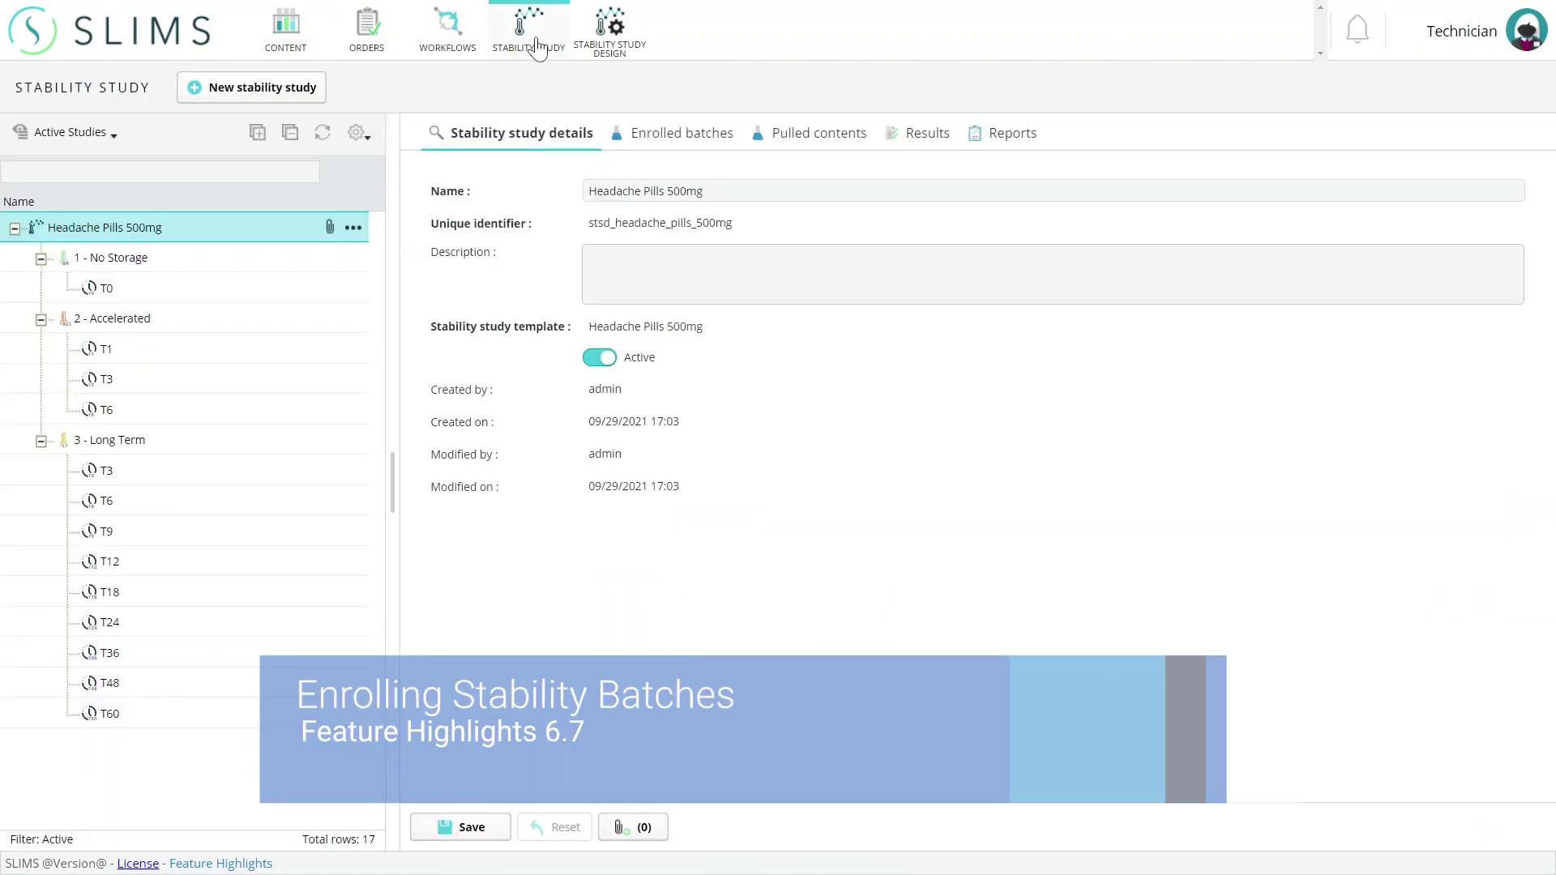
{"action": "left_click", "coordinate": [671, 142]}
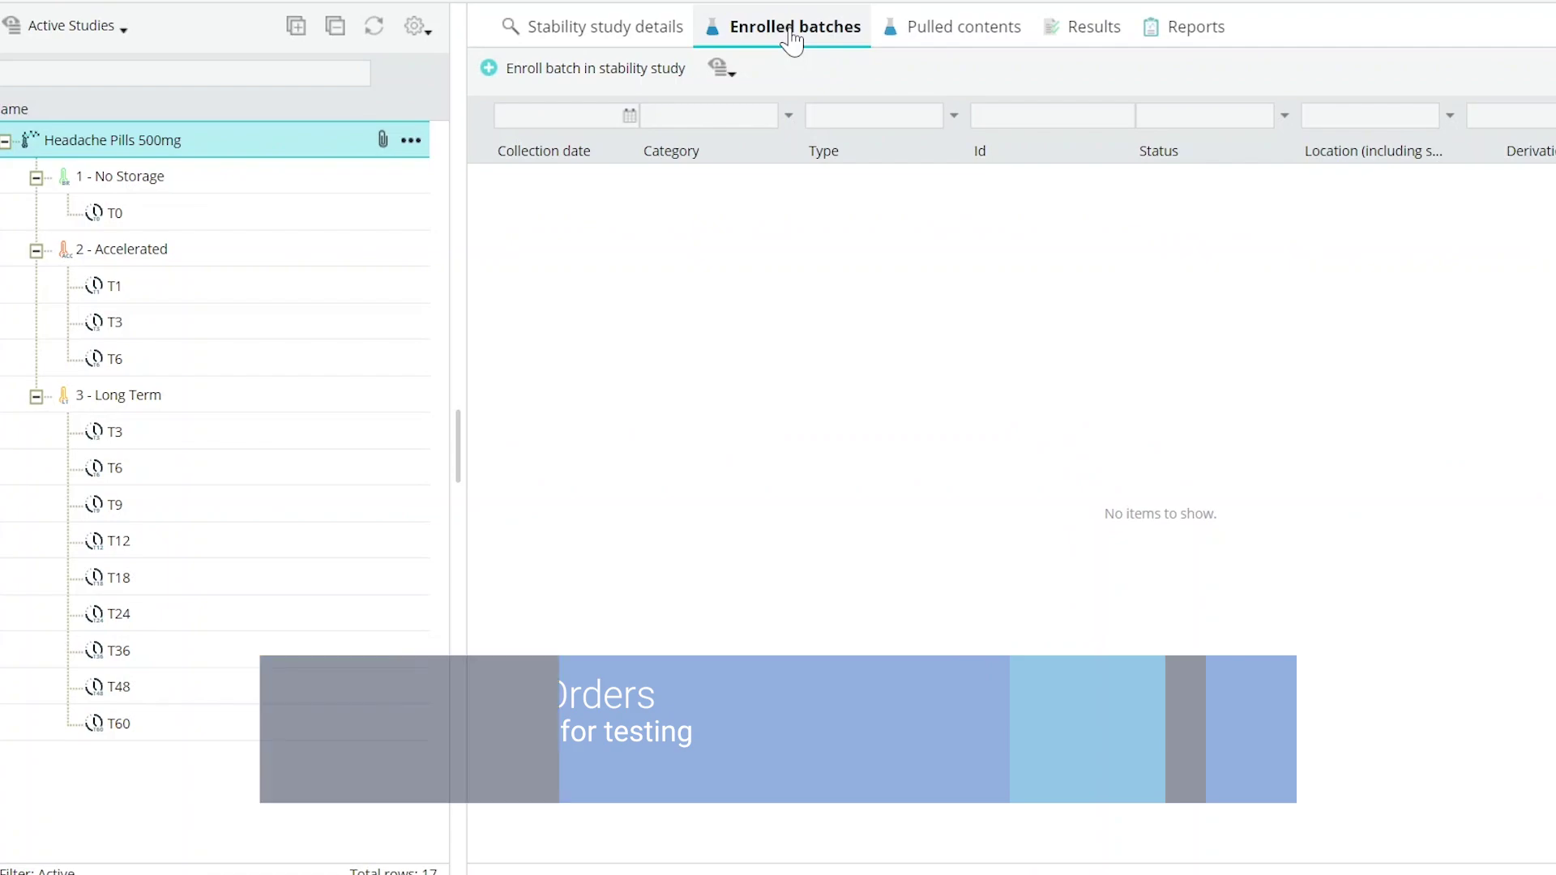
{"action": "left_click", "coordinate": [491, 168]}
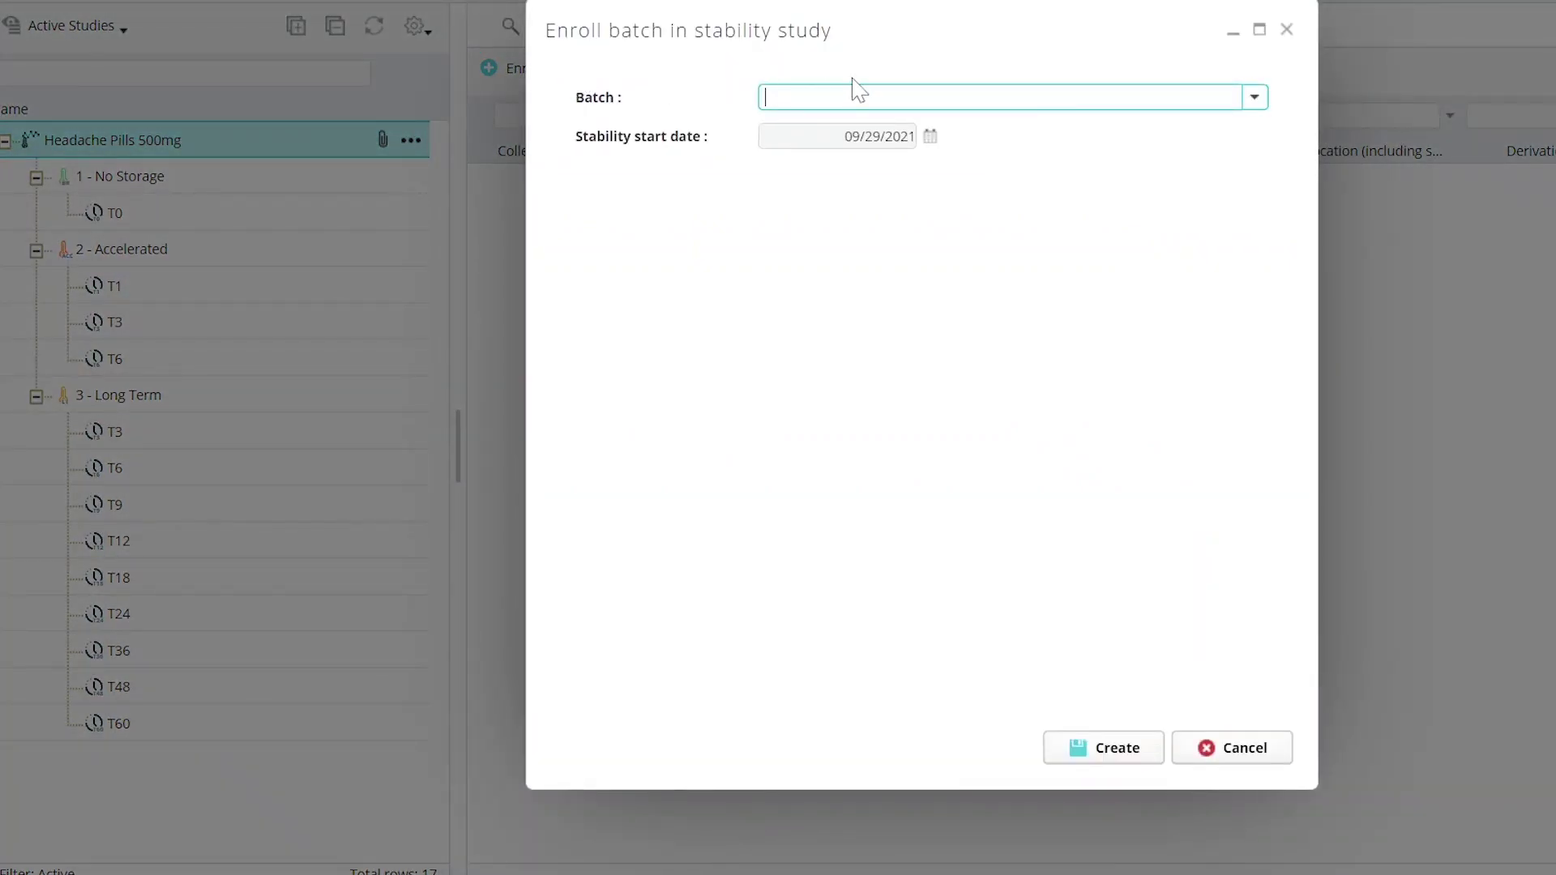
{"action": "left_click", "coordinate": [1254, 98]}
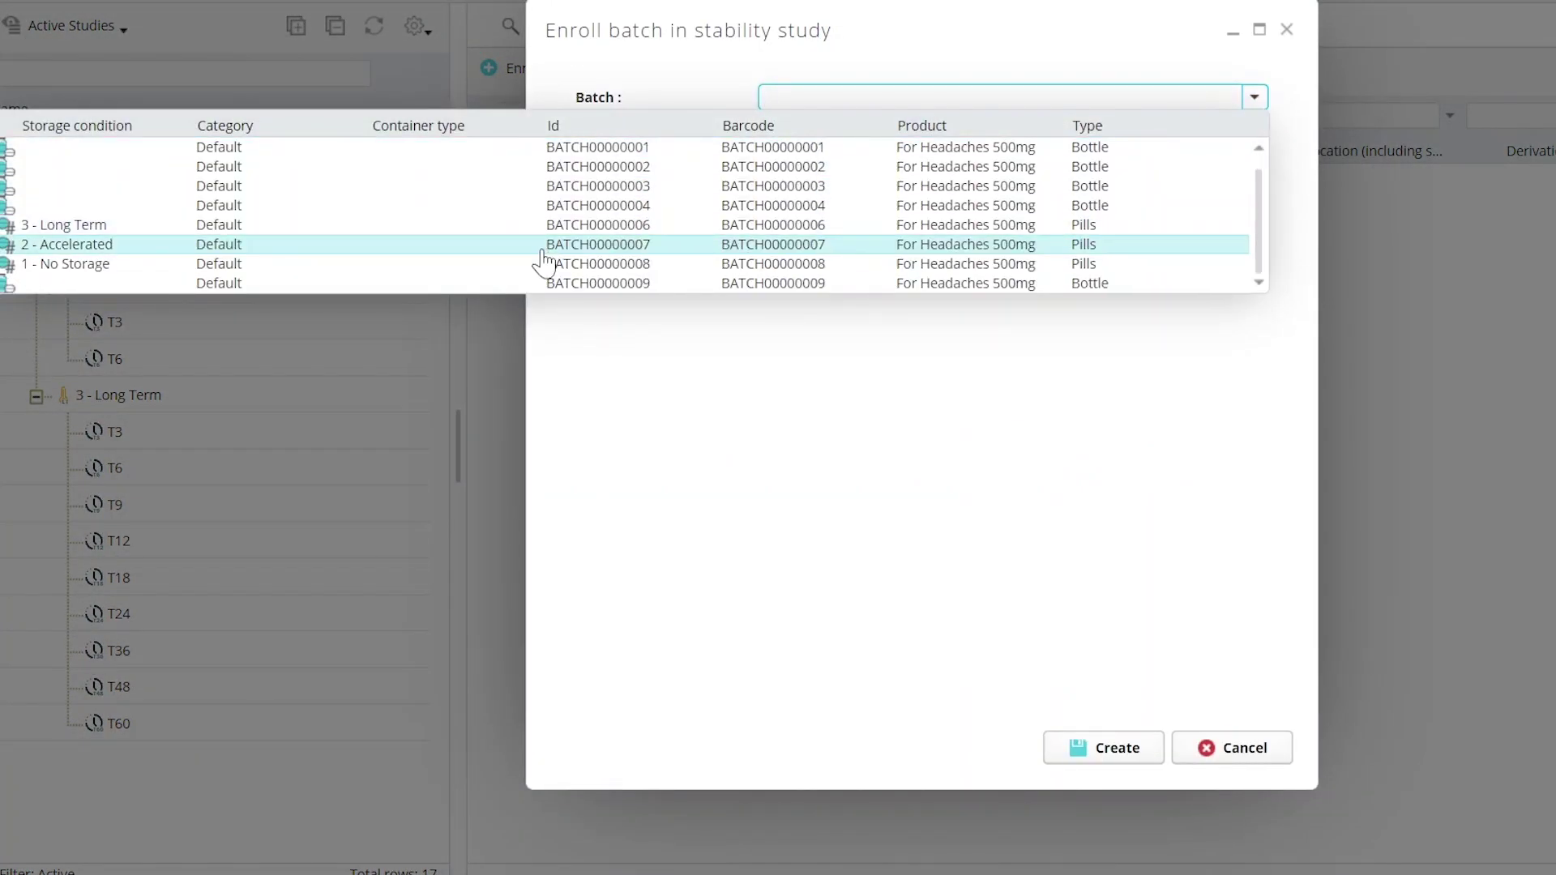
{"action": "scroll", "coordinate": [515, 267], "scroll_direction": "down", "scroll_amount": 1}
{"action": "left_click", "coordinate": [522, 284]}
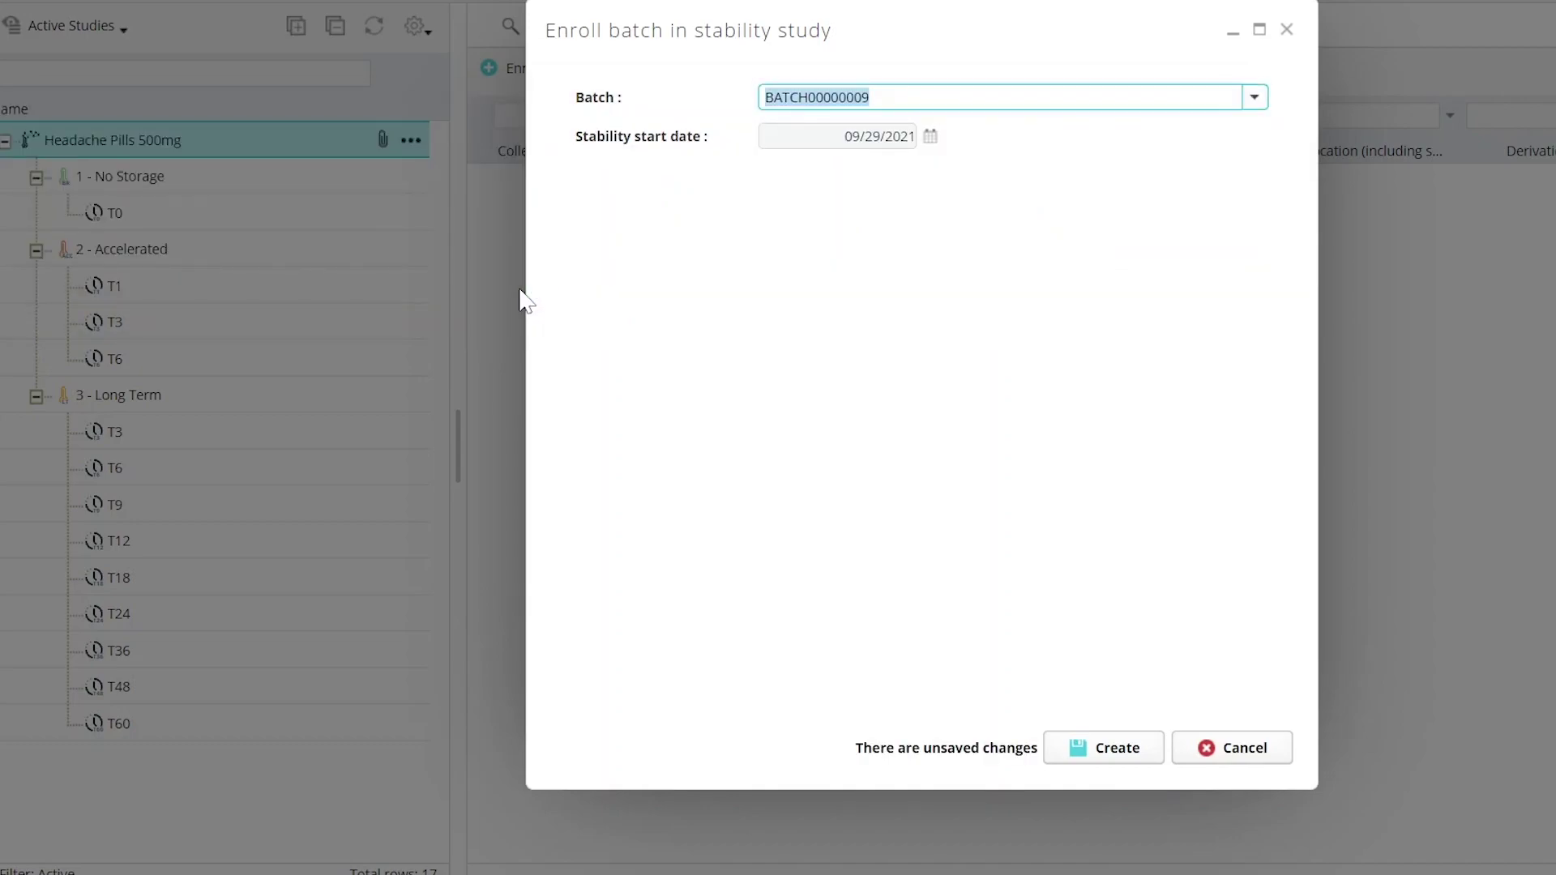
{"action": "left_click", "coordinate": [1104, 747]}
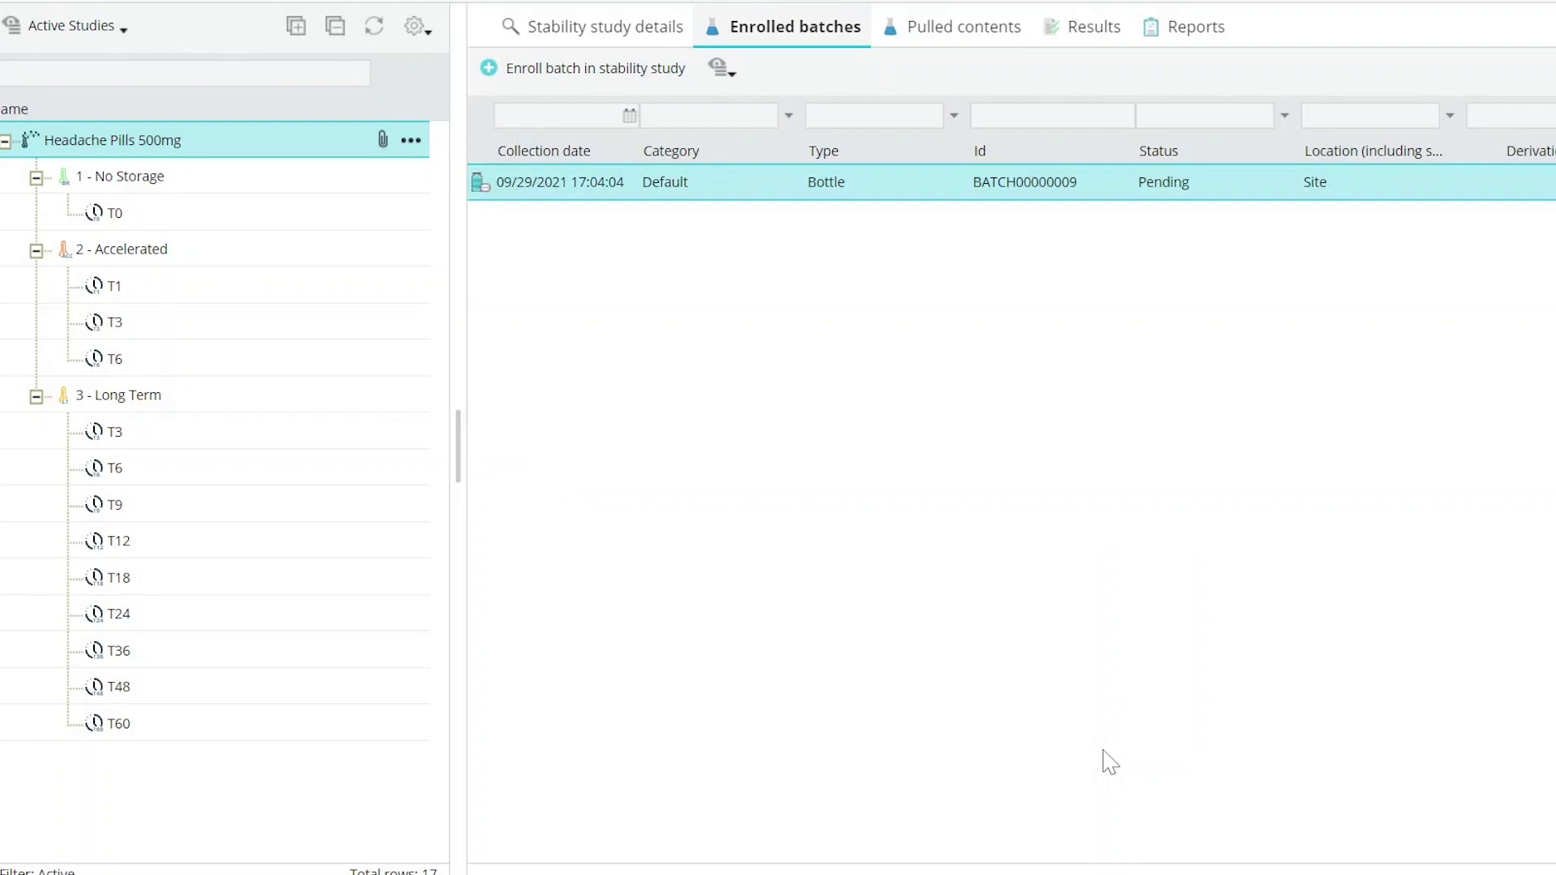
Expand all time points and open the batch details under T0.
{"action": "left_click", "coordinate": [296, 30]}
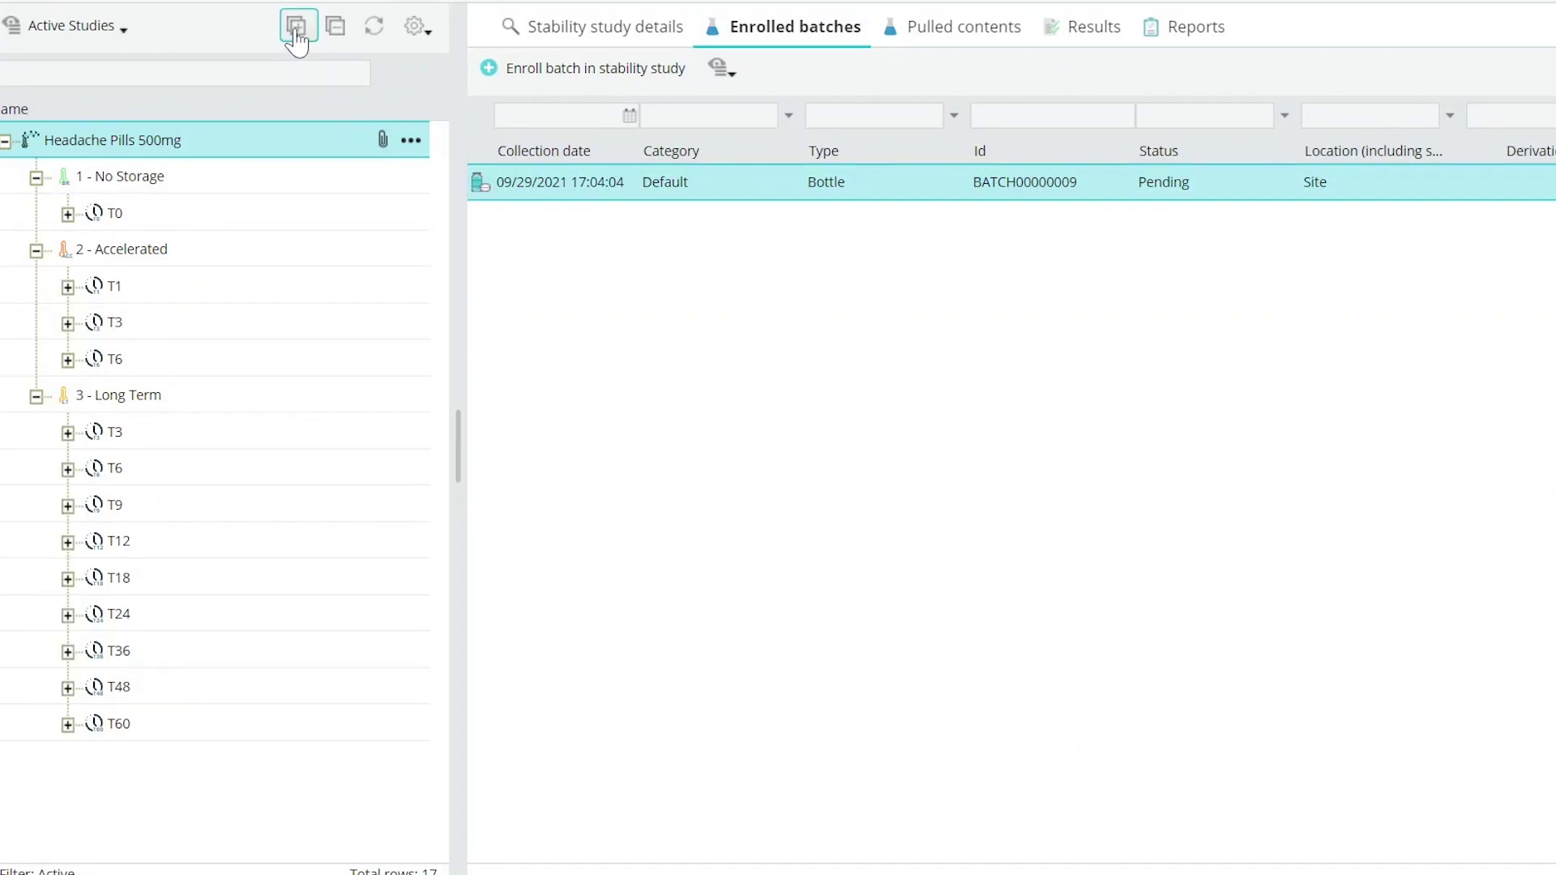
{"action": "left_click", "coordinate": [296, 33]}
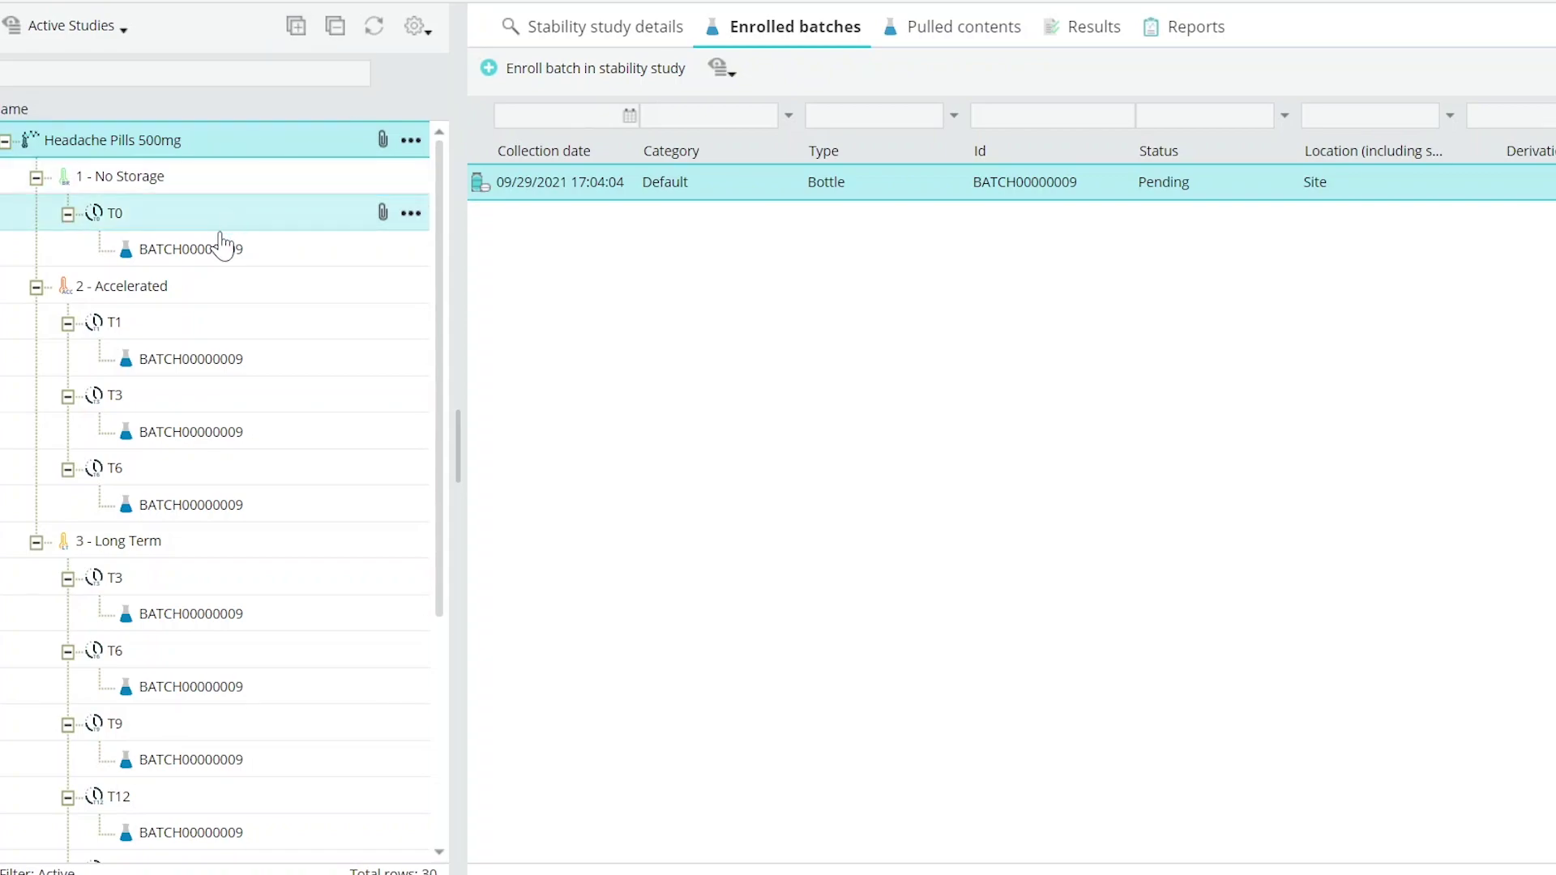
{"action": "mouse_move", "coordinate": [192, 250]}
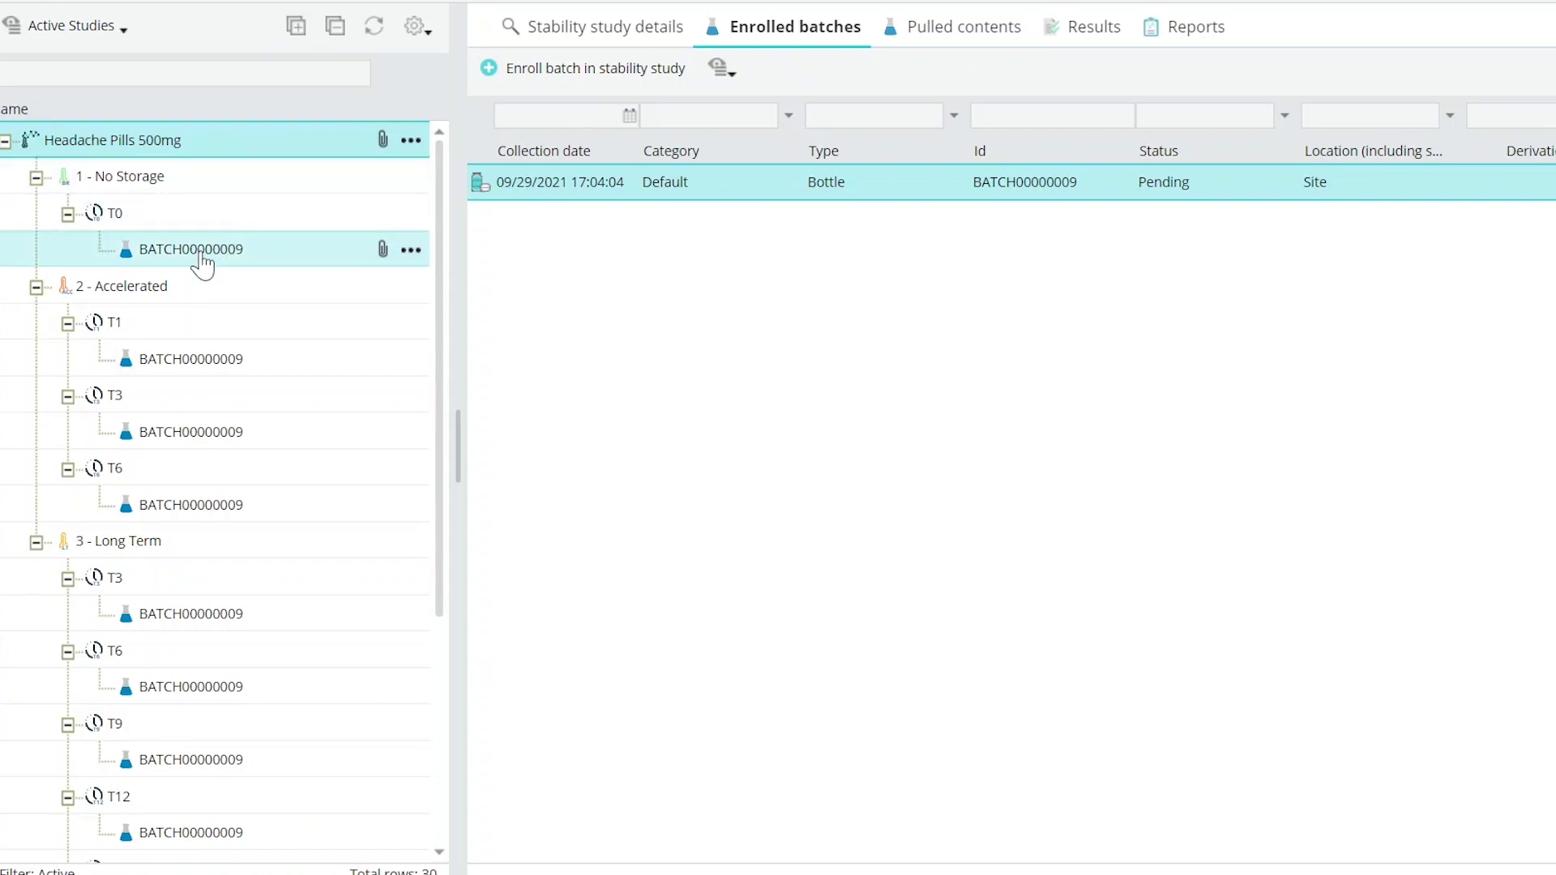
{"action": "left_click", "coordinate": [200, 256]}
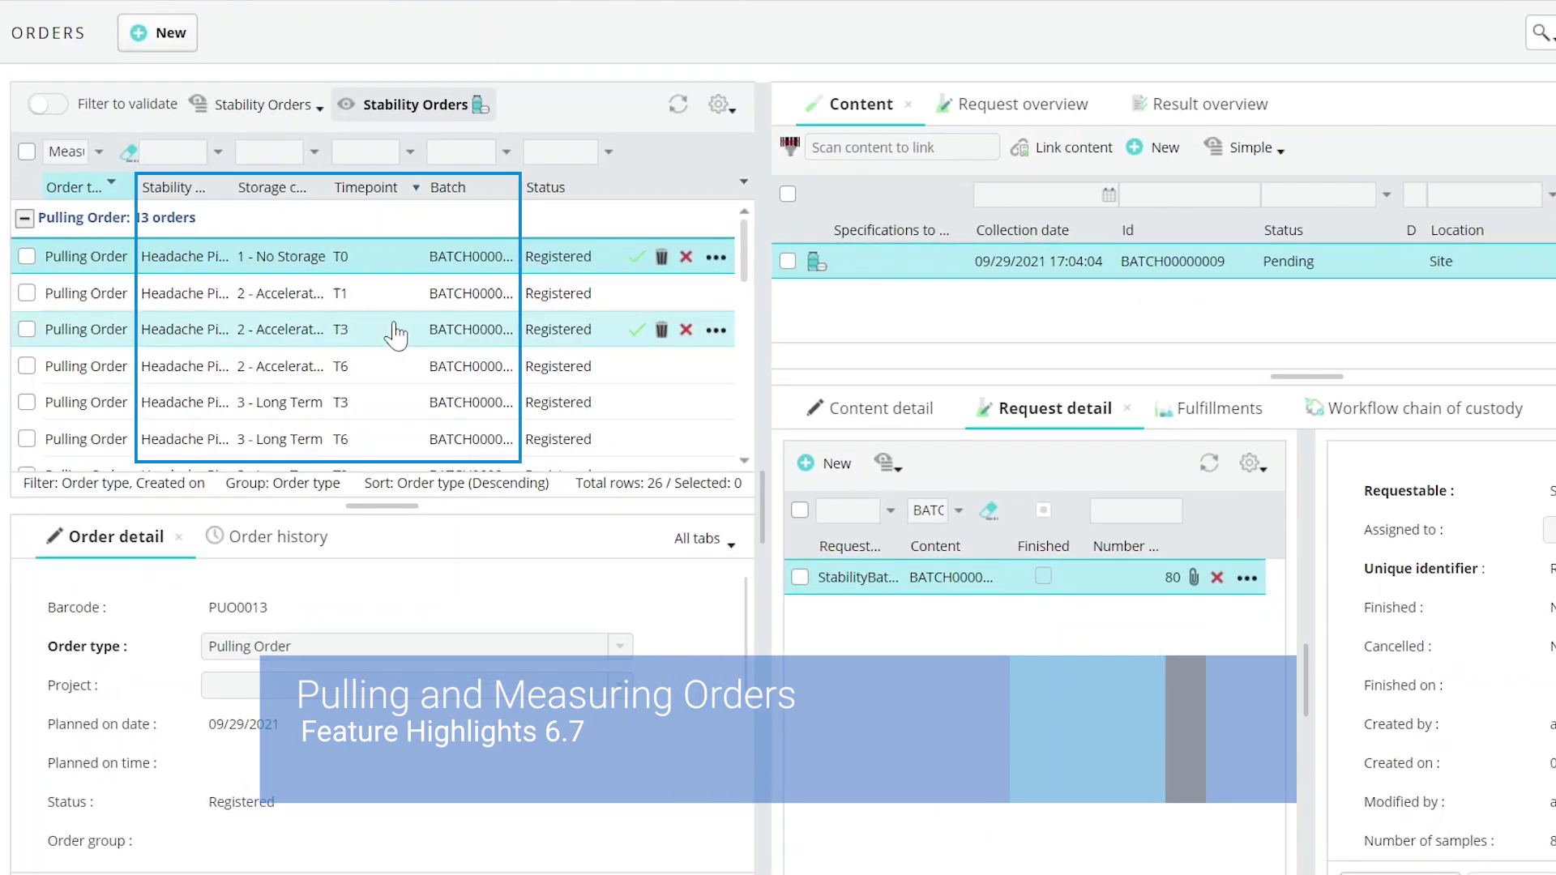
Receive the content for the T0 pulling order in the Stability Orders list.
{"action": "scroll", "coordinate": [395, 333], "scroll_direction": "down", "scroll_amount": 3}
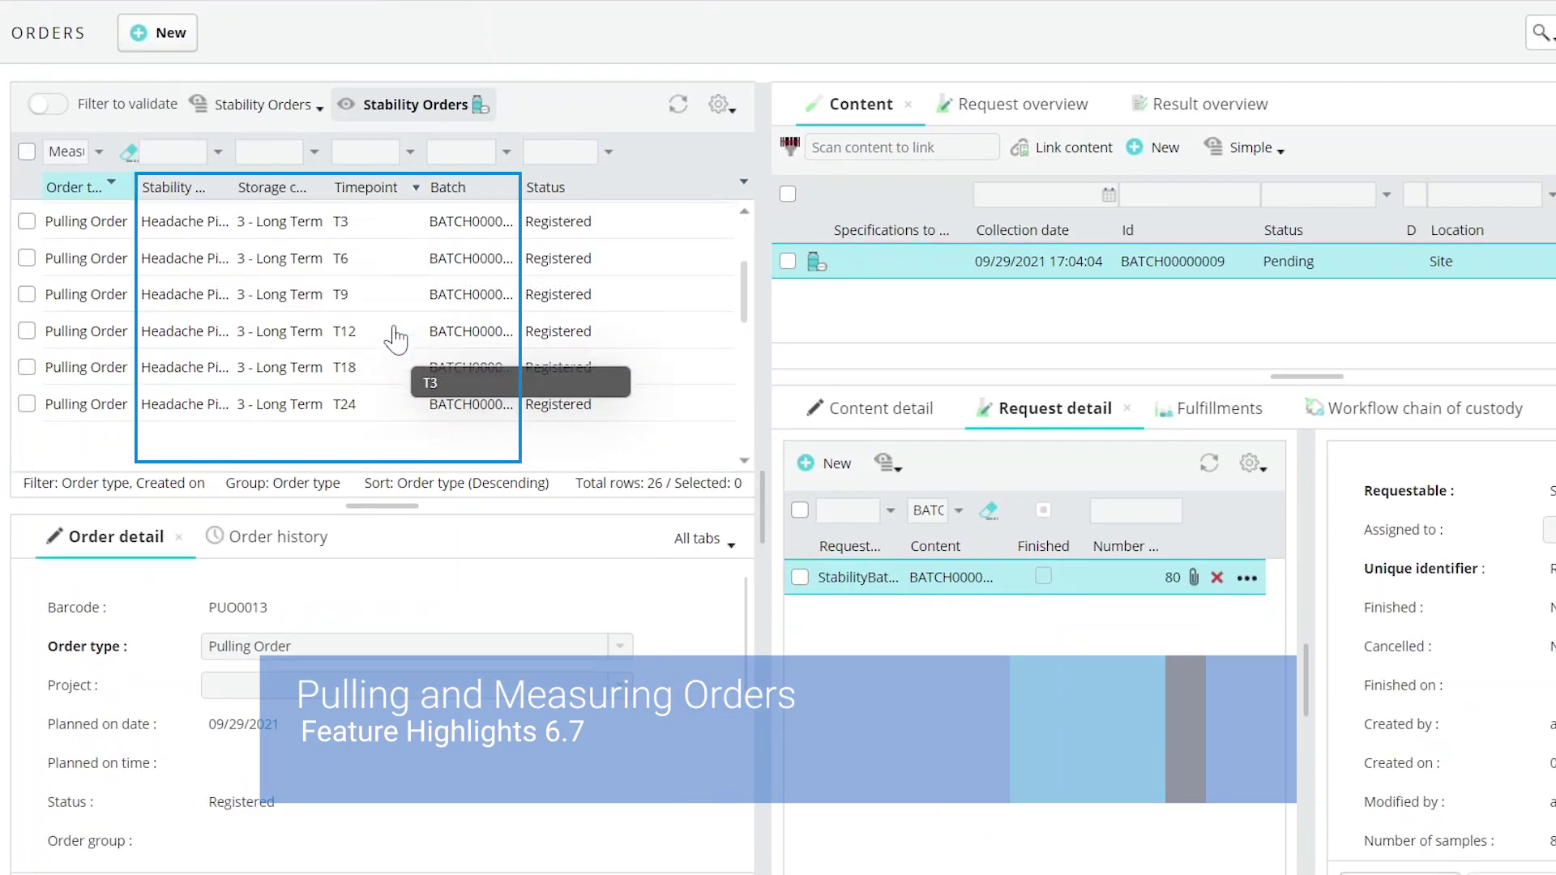
{"action": "scroll", "coordinate": [395, 320], "scroll_direction": "down", "scroll_amount": 3}
{"action": "scroll", "coordinate": [395, 318], "scroll_direction": "down", "scroll_amount": 1}
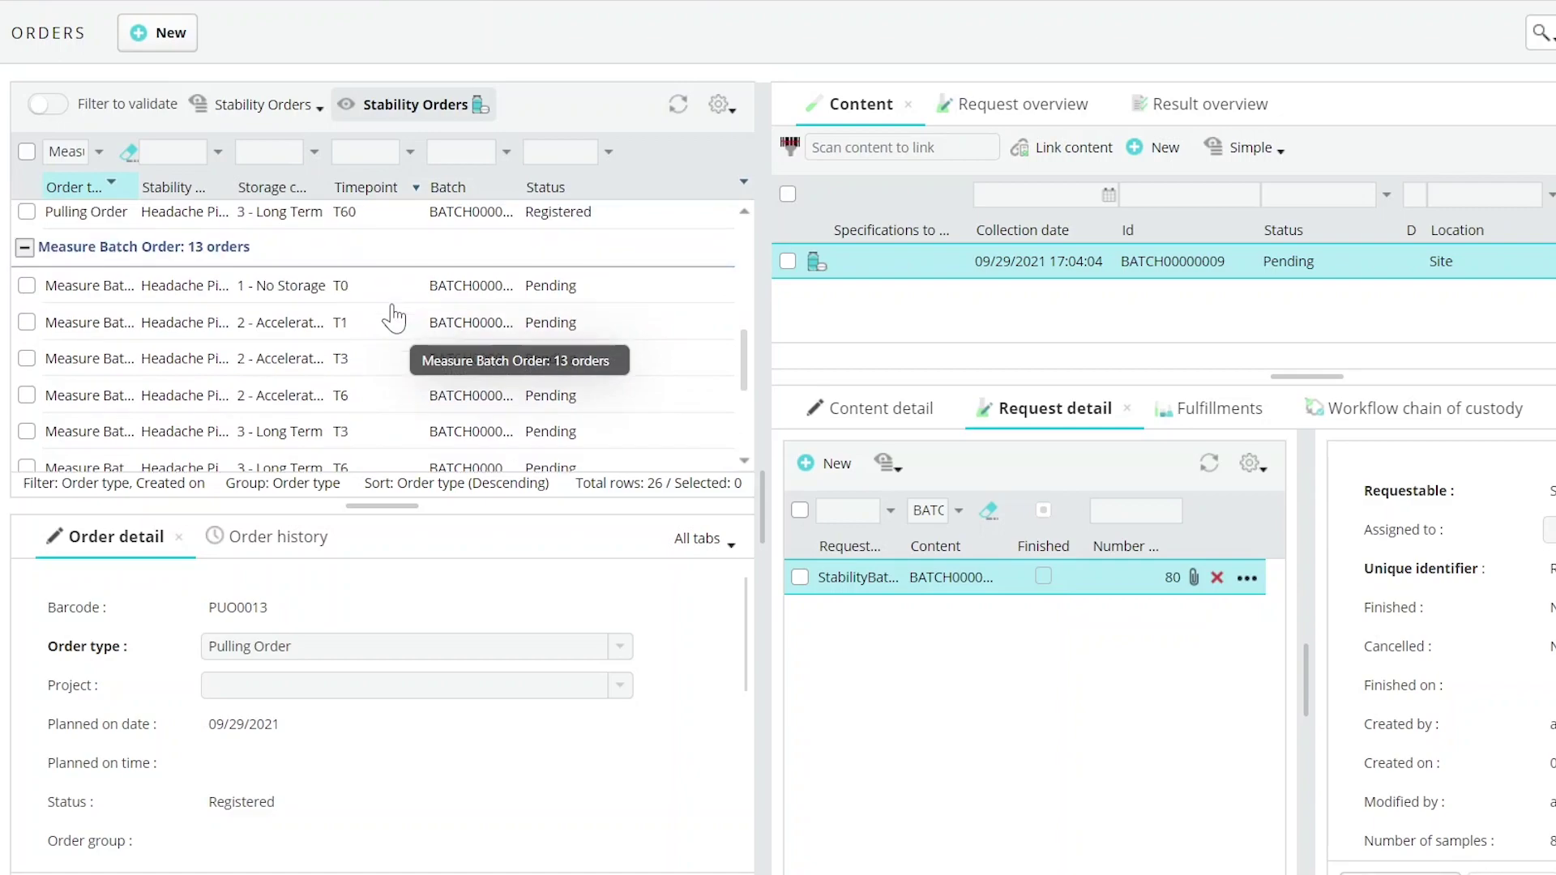
{"action": "scroll", "coordinate": [395, 318], "scroll_direction": "up", "scroll_amount": 5}
{"action": "scroll", "coordinate": [376, 259], "scroll_direction": "up", "scroll_amount": 3}
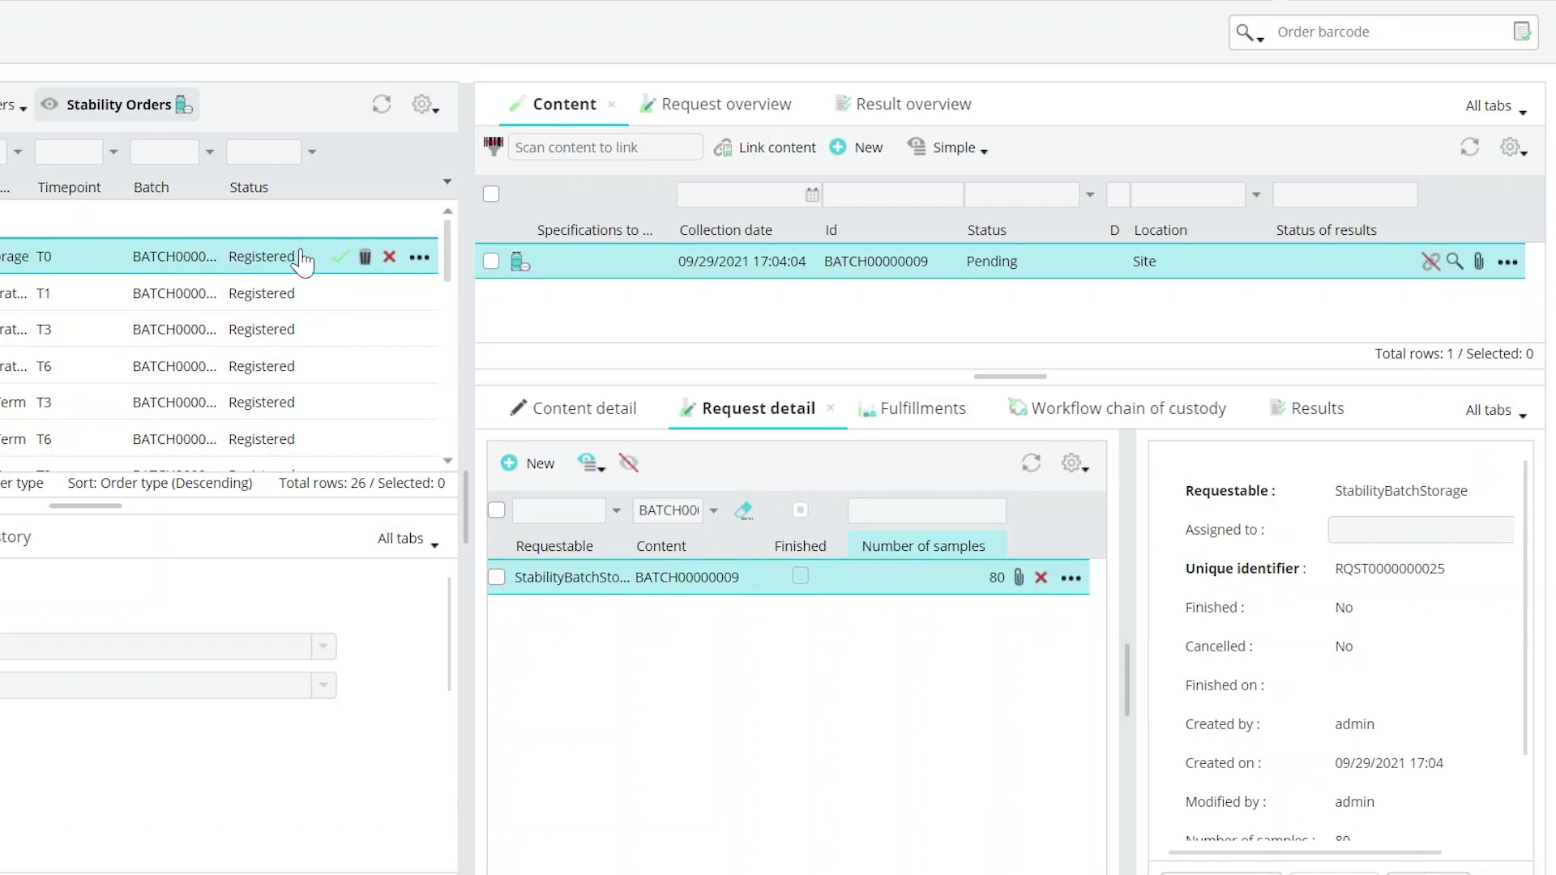
{"action": "left_click", "coordinate": [419, 257]}
{"action": "left_click", "coordinate": [472, 319]}
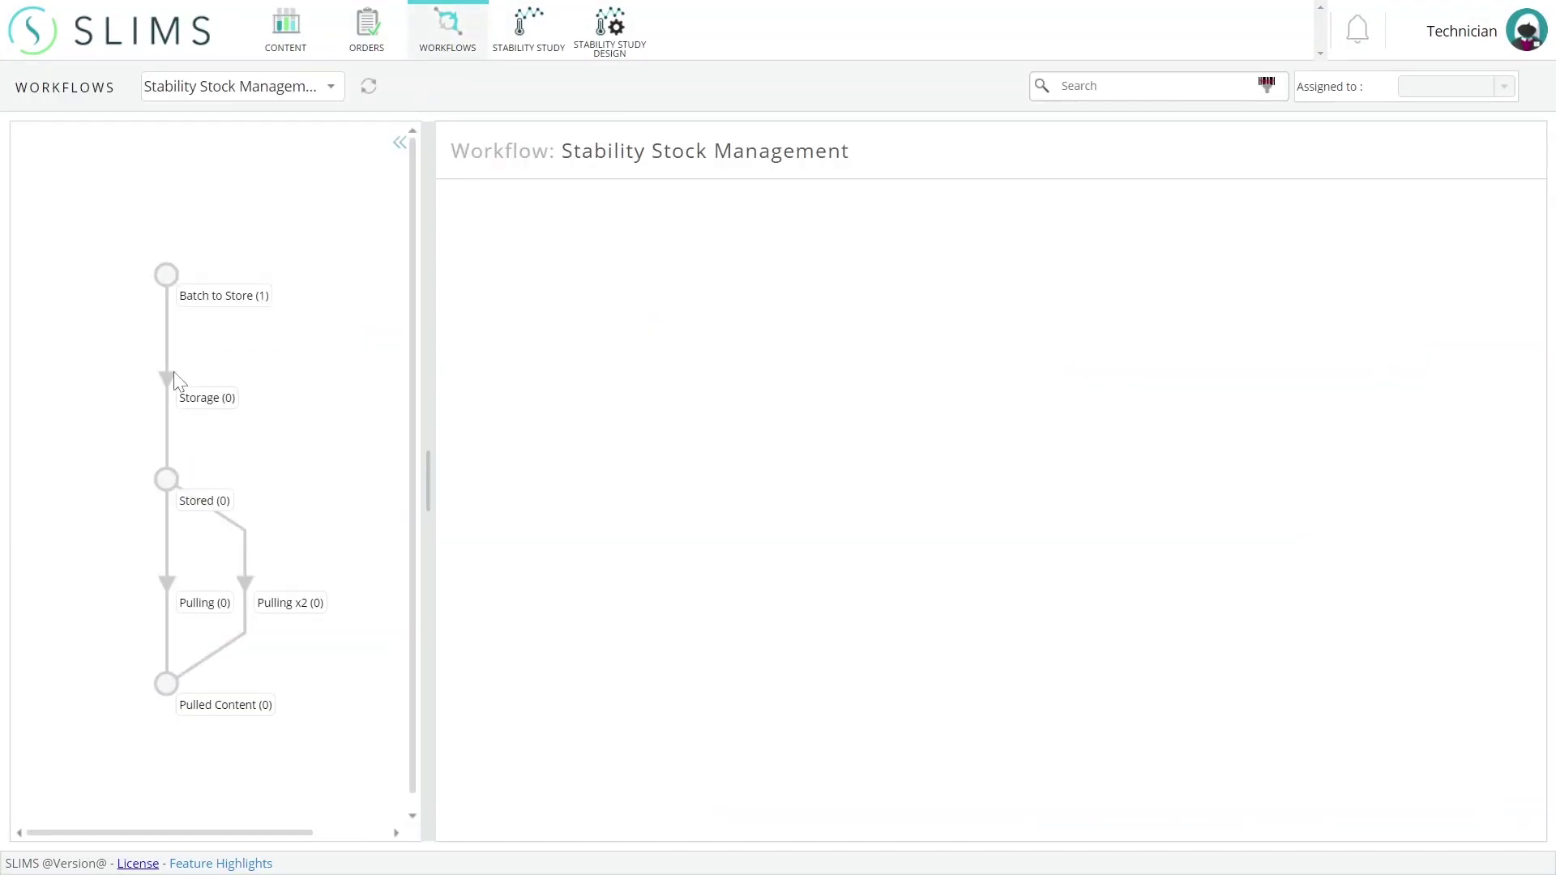
Store the Bottle batch in a new protocol run, splitting it into 740, 260 and 90-unit aliquots.
{"action": "left_click", "coordinate": [171, 373]}
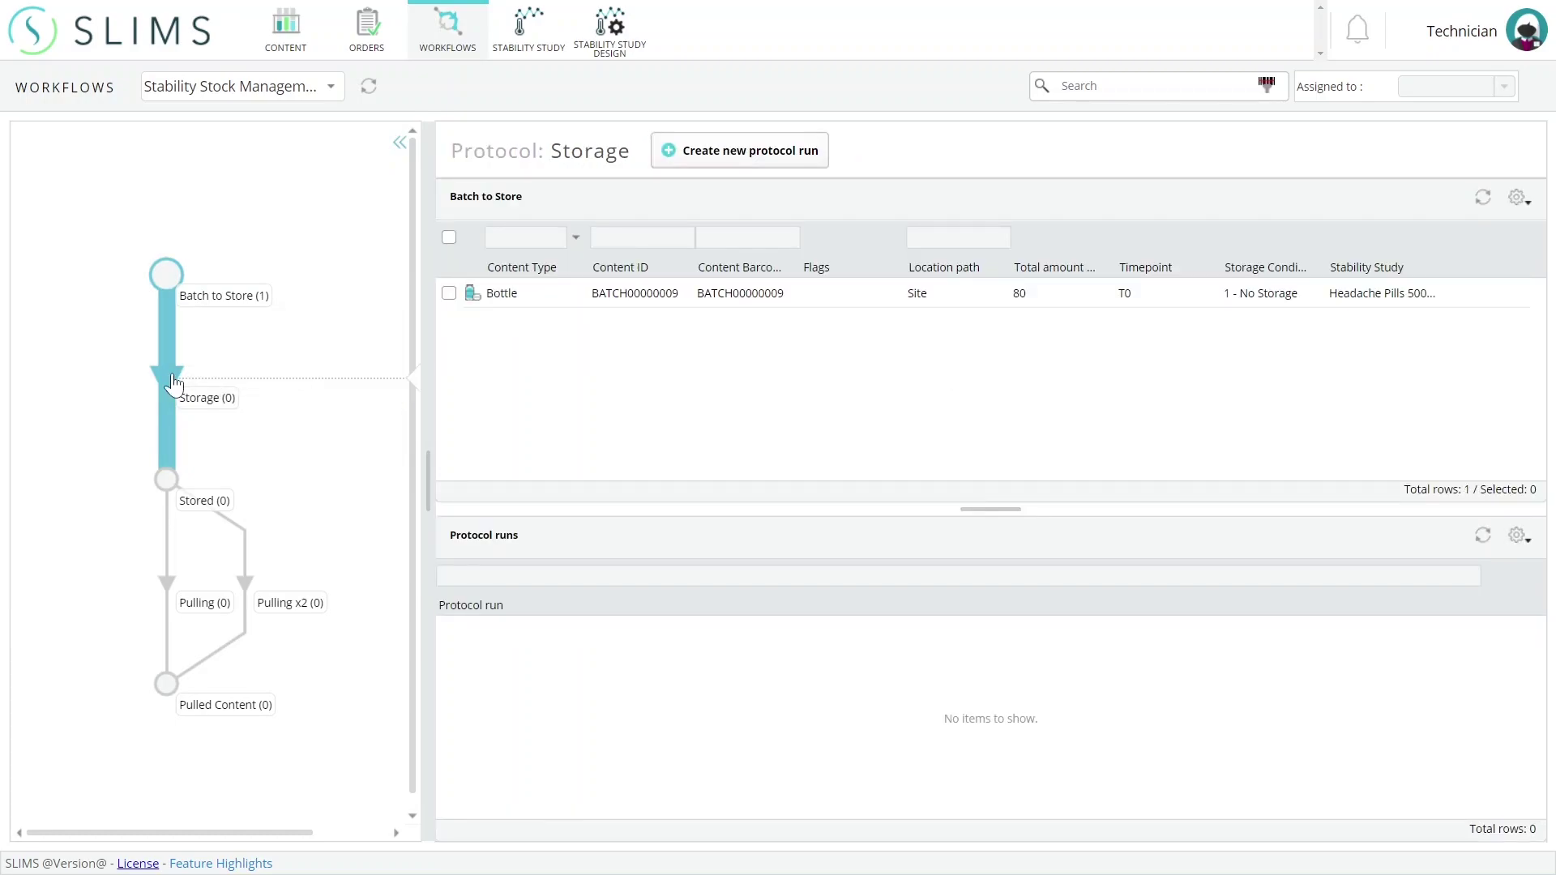
{"action": "left_click", "coordinate": [449, 293]}
{"action": "left_click", "coordinate": [690, 153]}
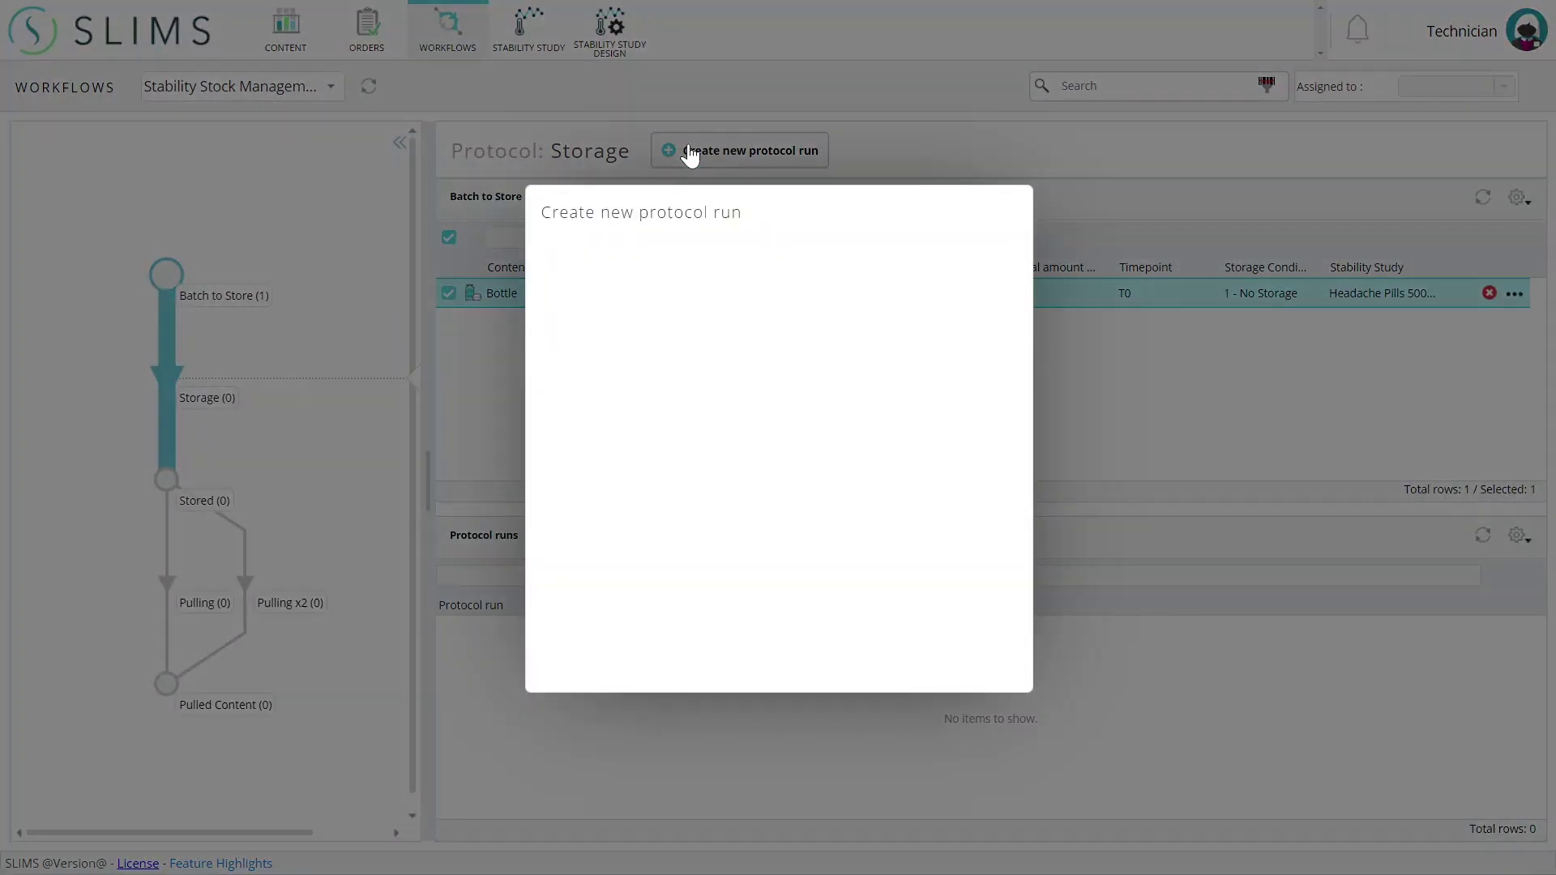
{"action": "left_click", "coordinate": [843, 661]}
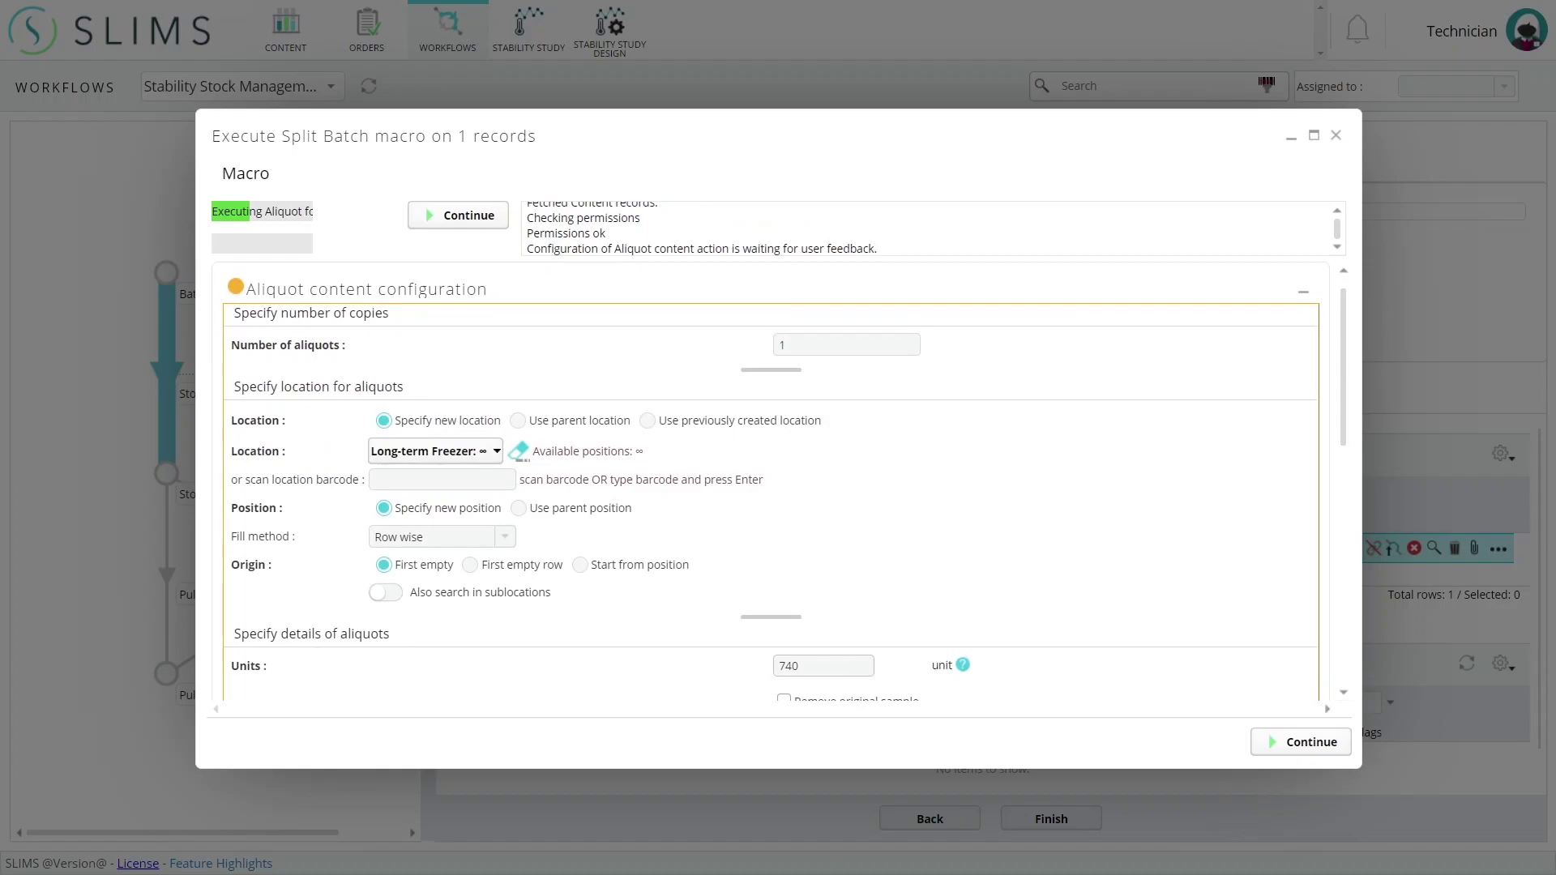
{"action": "left_click", "coordinate": [1265, 748]}
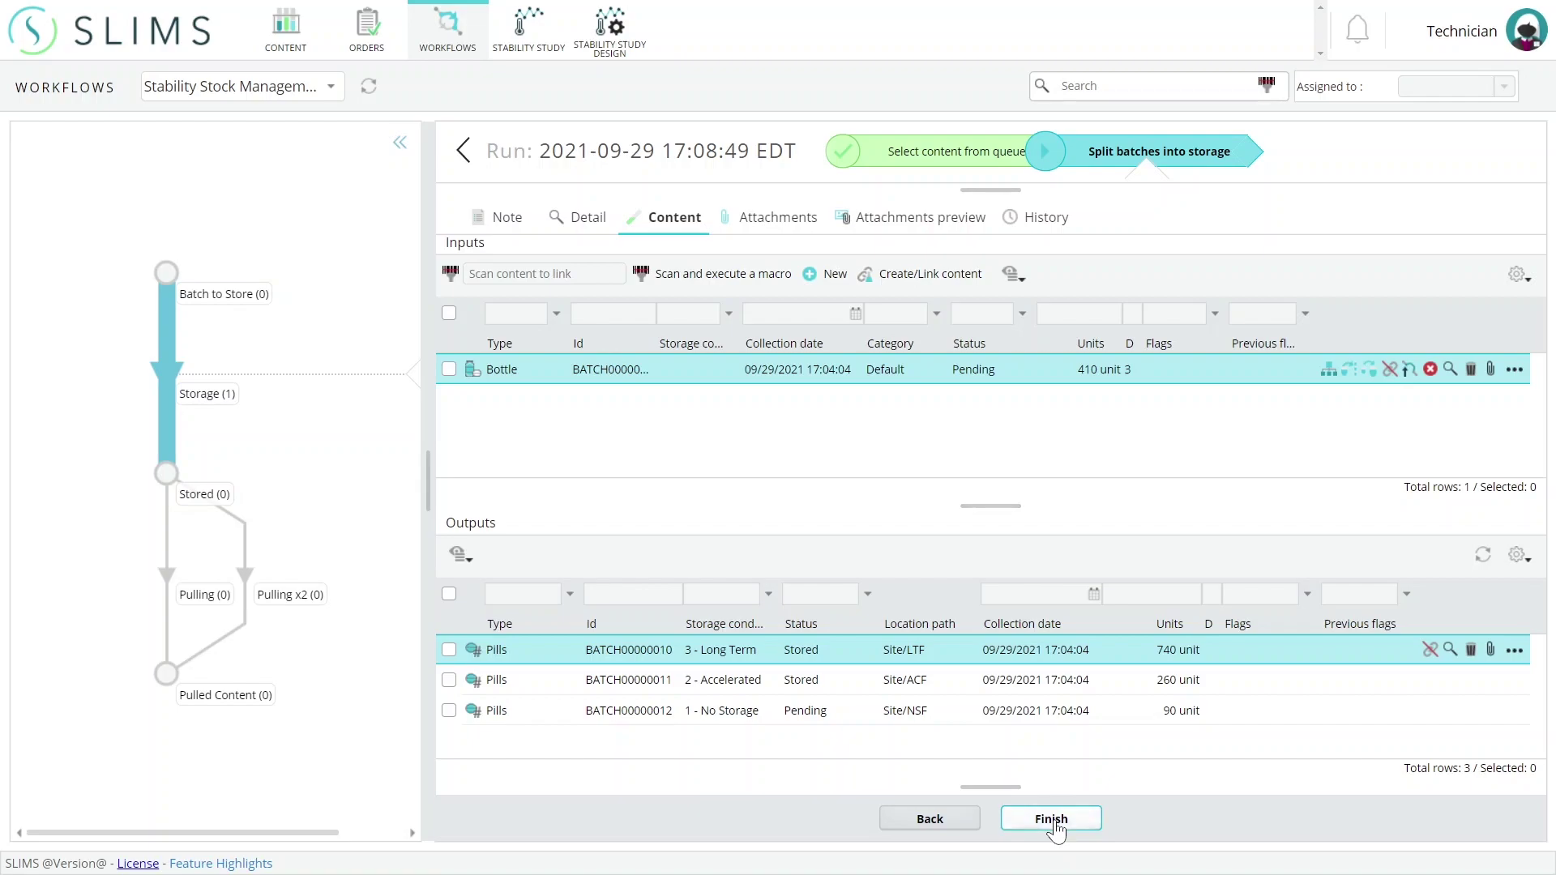
{"action": "left_click", "coordinate": [1051, 819]}
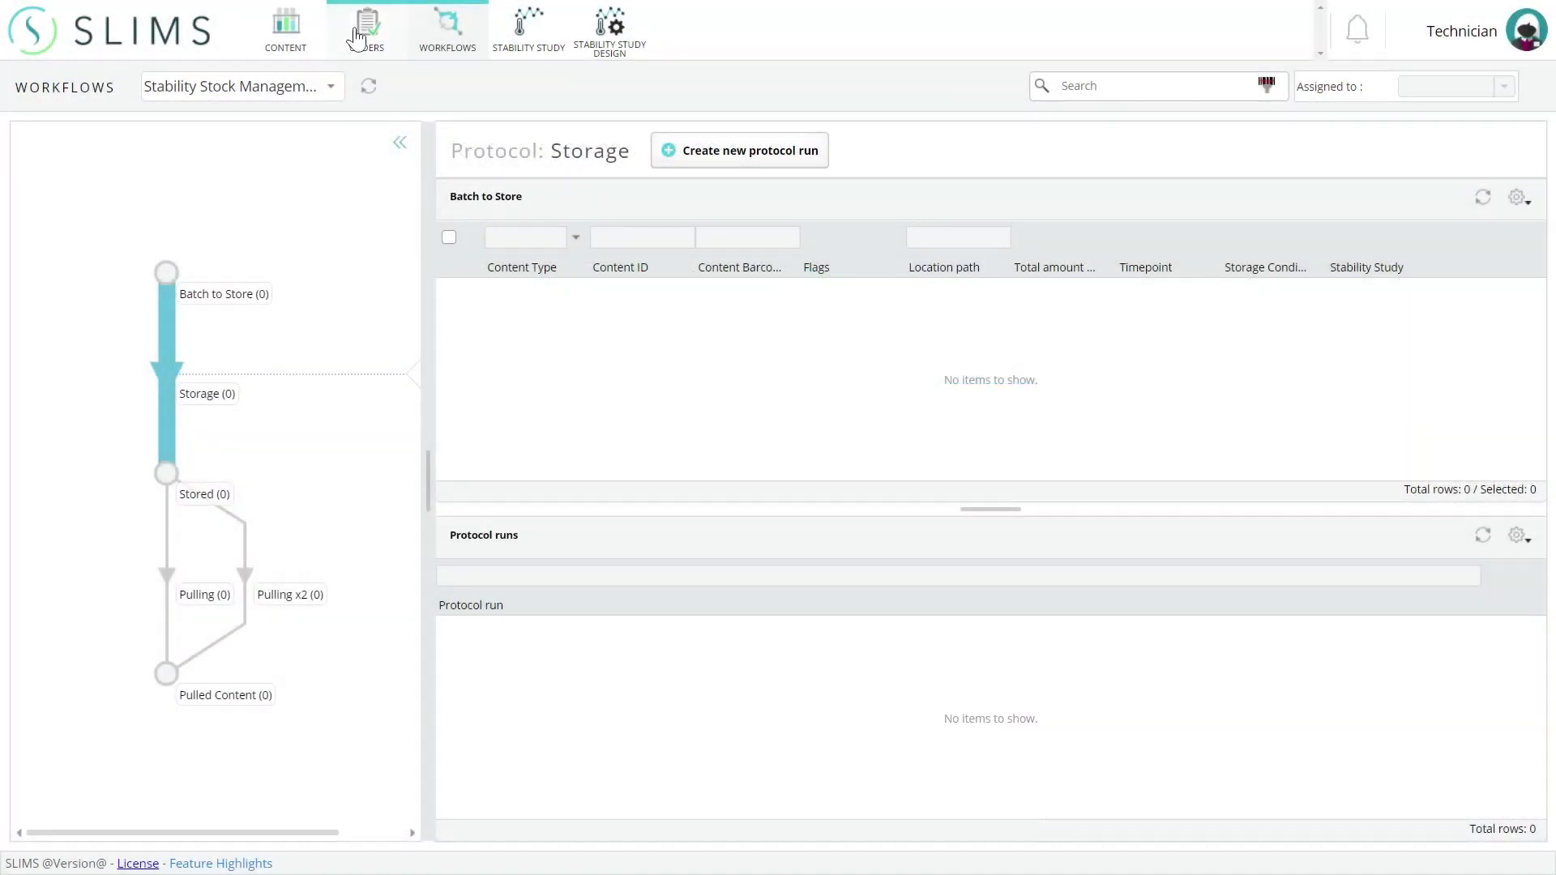
Check the three aliquots in the T0 pulling order's Fulfillments tab.
{"action": "left_click", "coordinate": [356, 36]}
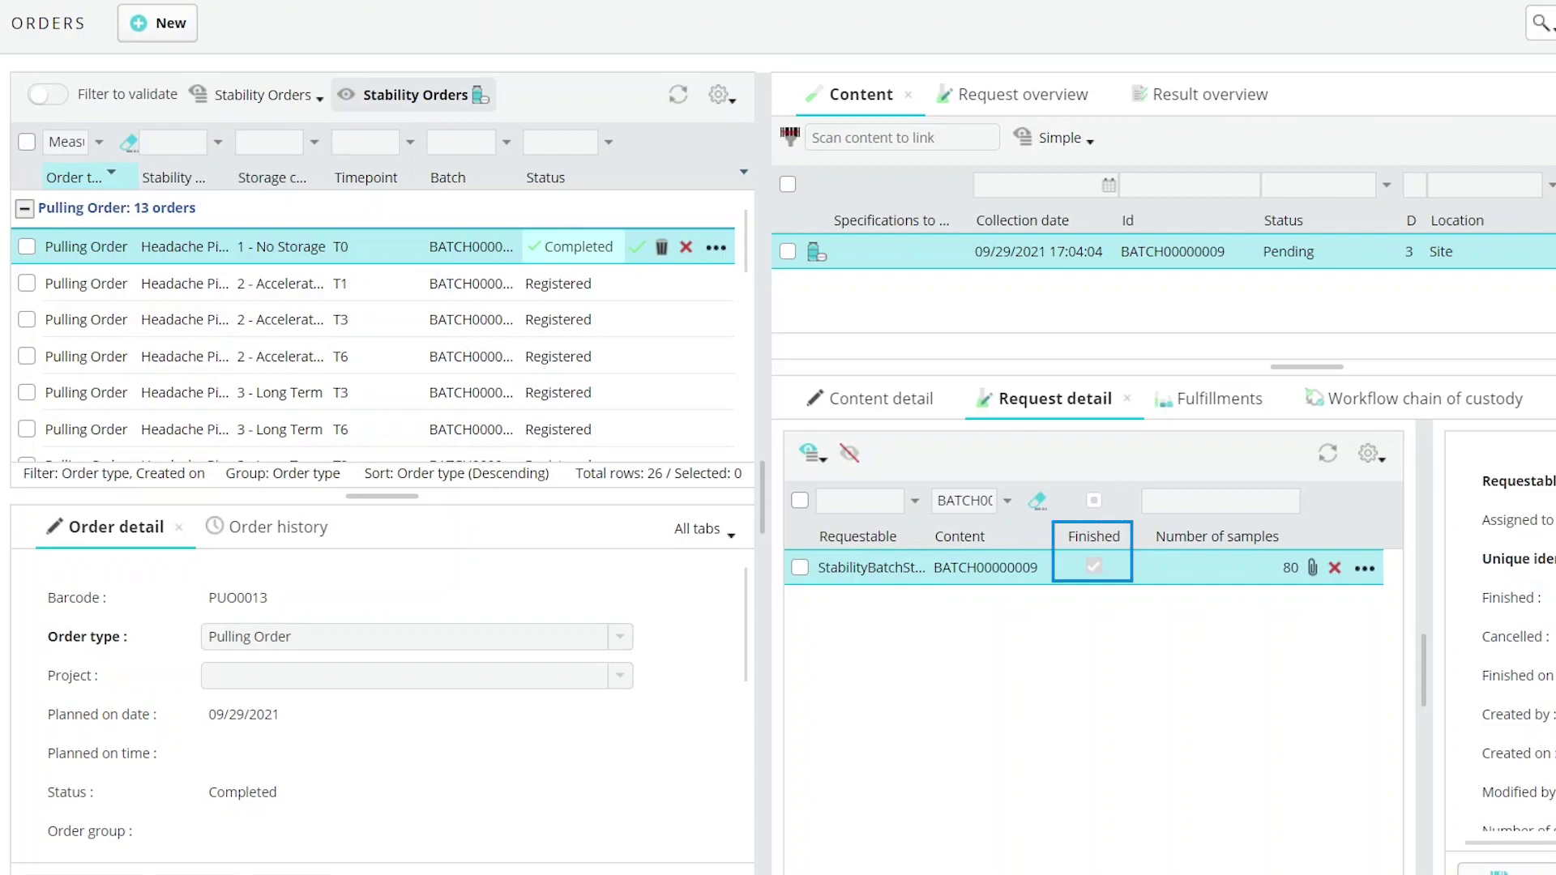
{"action": "left_click", "coordinate": [1220, 399]}
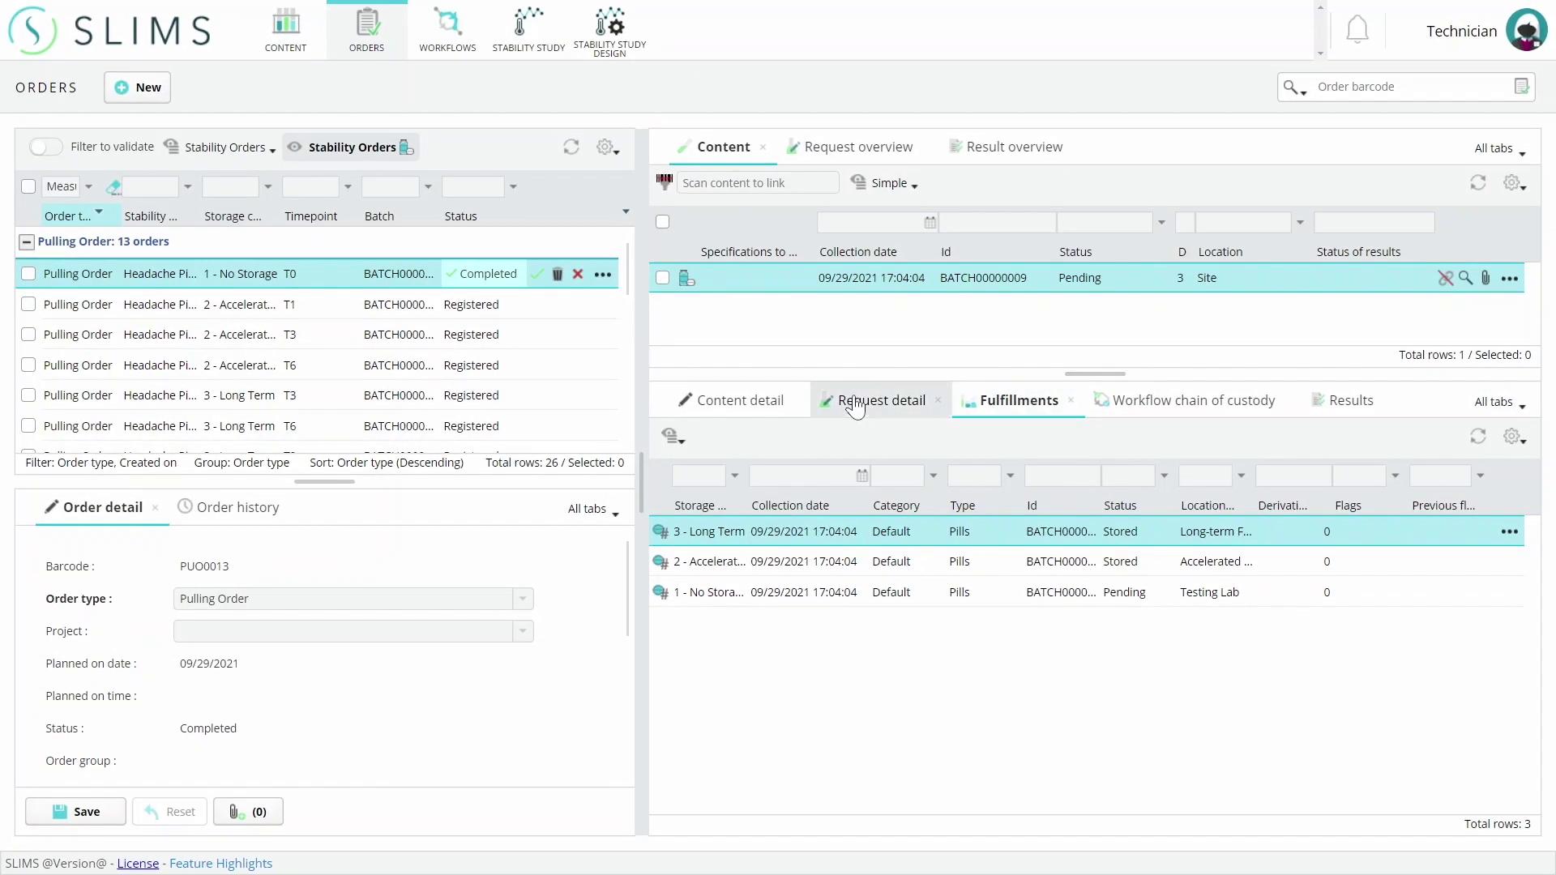
{"action": "left_click", "coordinate": [855, 404]}
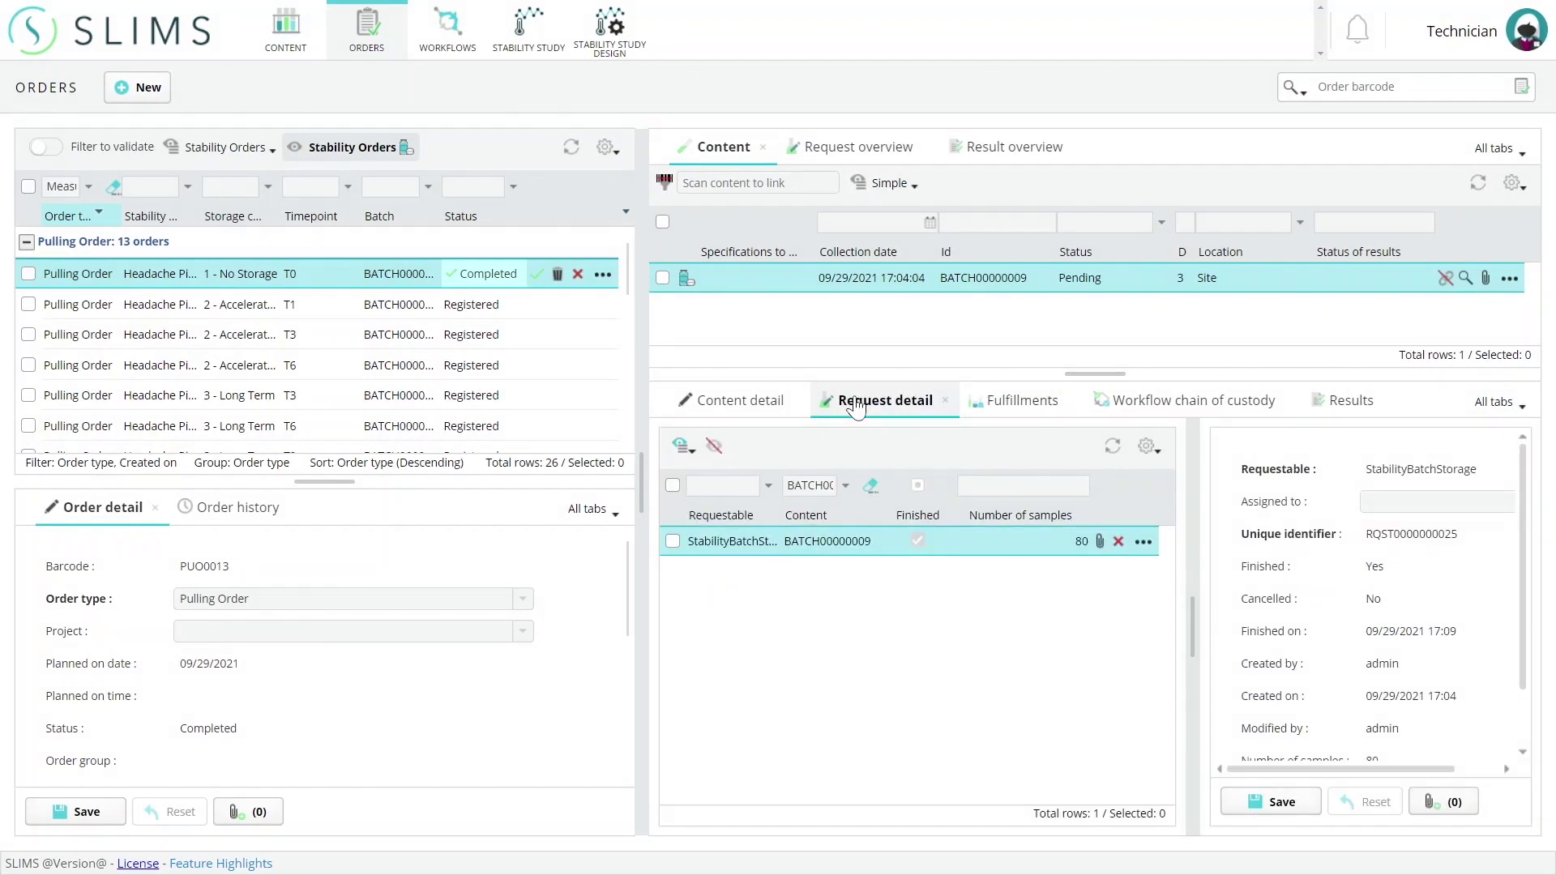
Open the Measure Batch T0 order and widen its Specifications column.
{"action": "scroll", "coordinate": [328, 354], "scroll_direction": "down", "scroll_amount": 3}
{"action": "scroll", "coordinate": [328, 354], "scroll_direction": "down", "scroll_amount": 1}
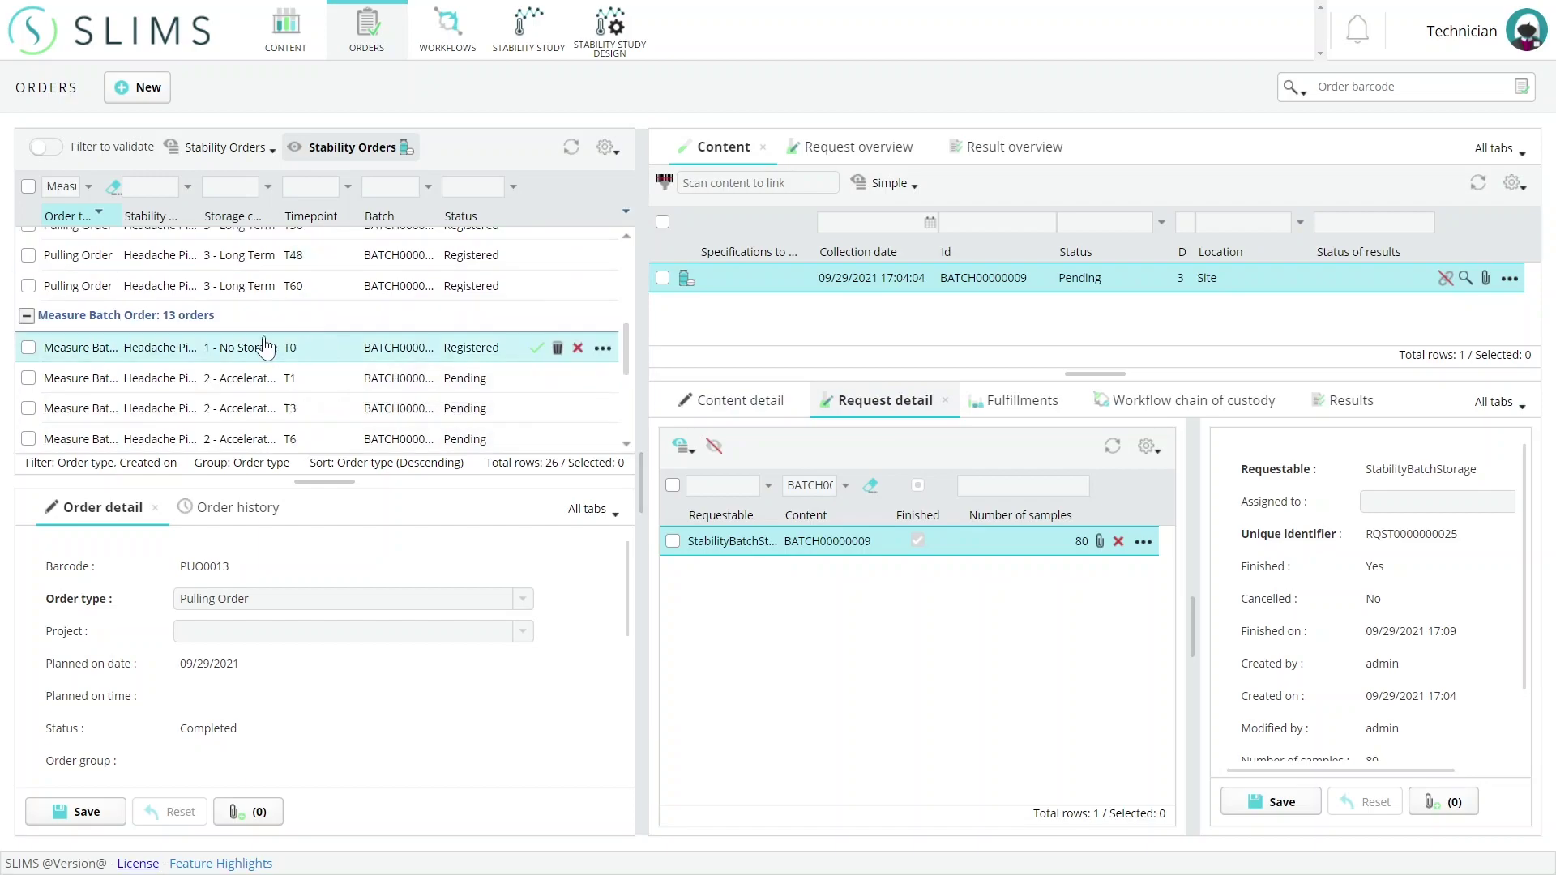
{"action": "left_click", "coordinate": [328, 354]}
{"action": "left_click_drag", "start_coordinate": [847, 247], "coordinate": [938, 247]}
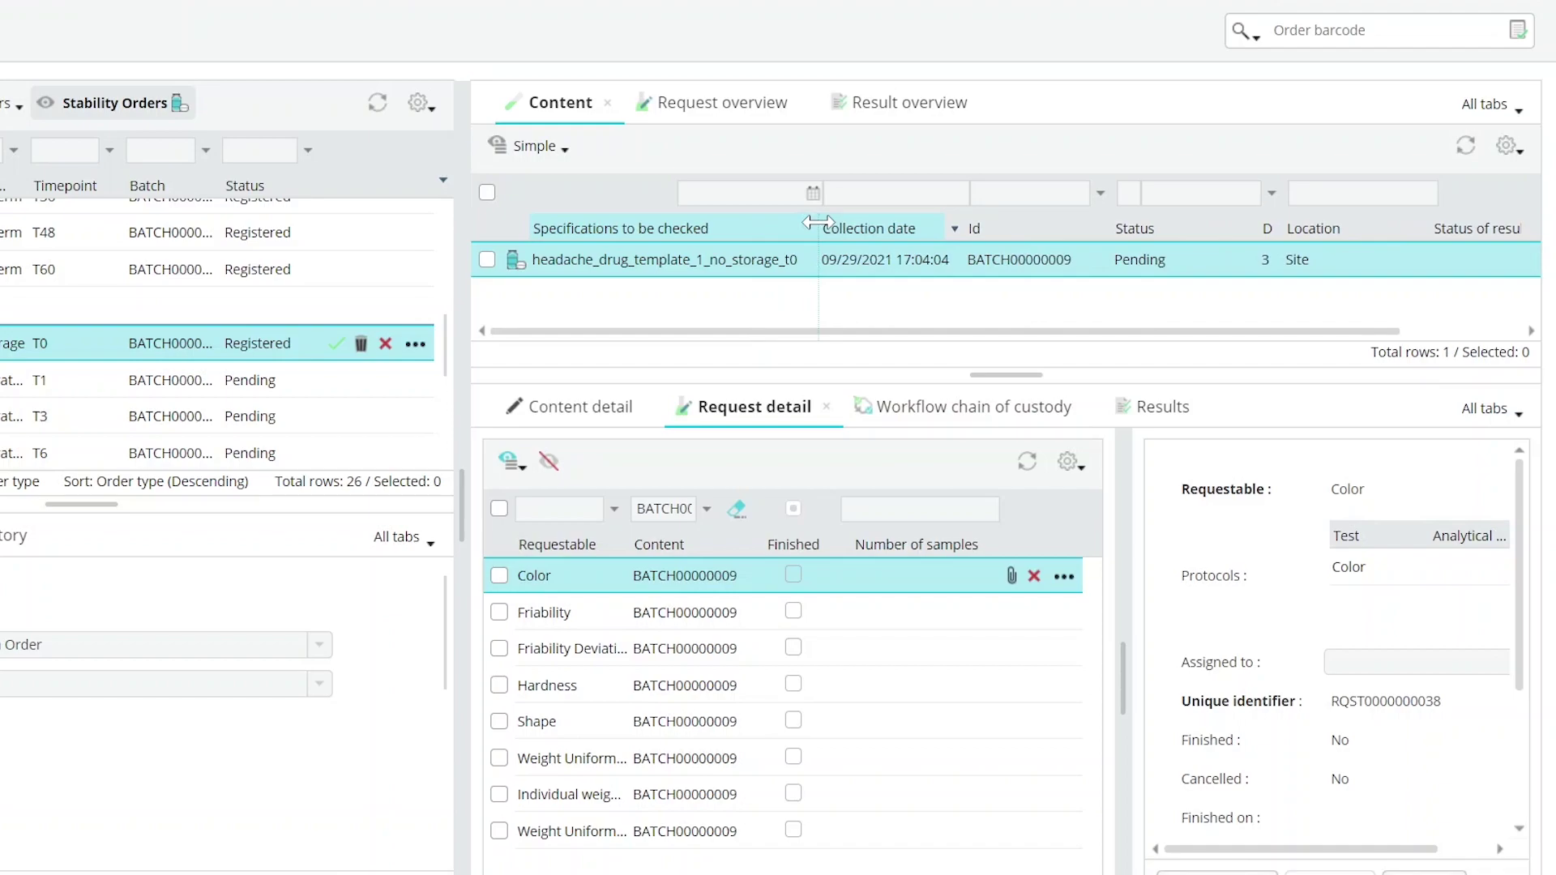
{"action": "left_click_drag", "start_coordinate": [817, 222], "coordinate": [819, 222]}
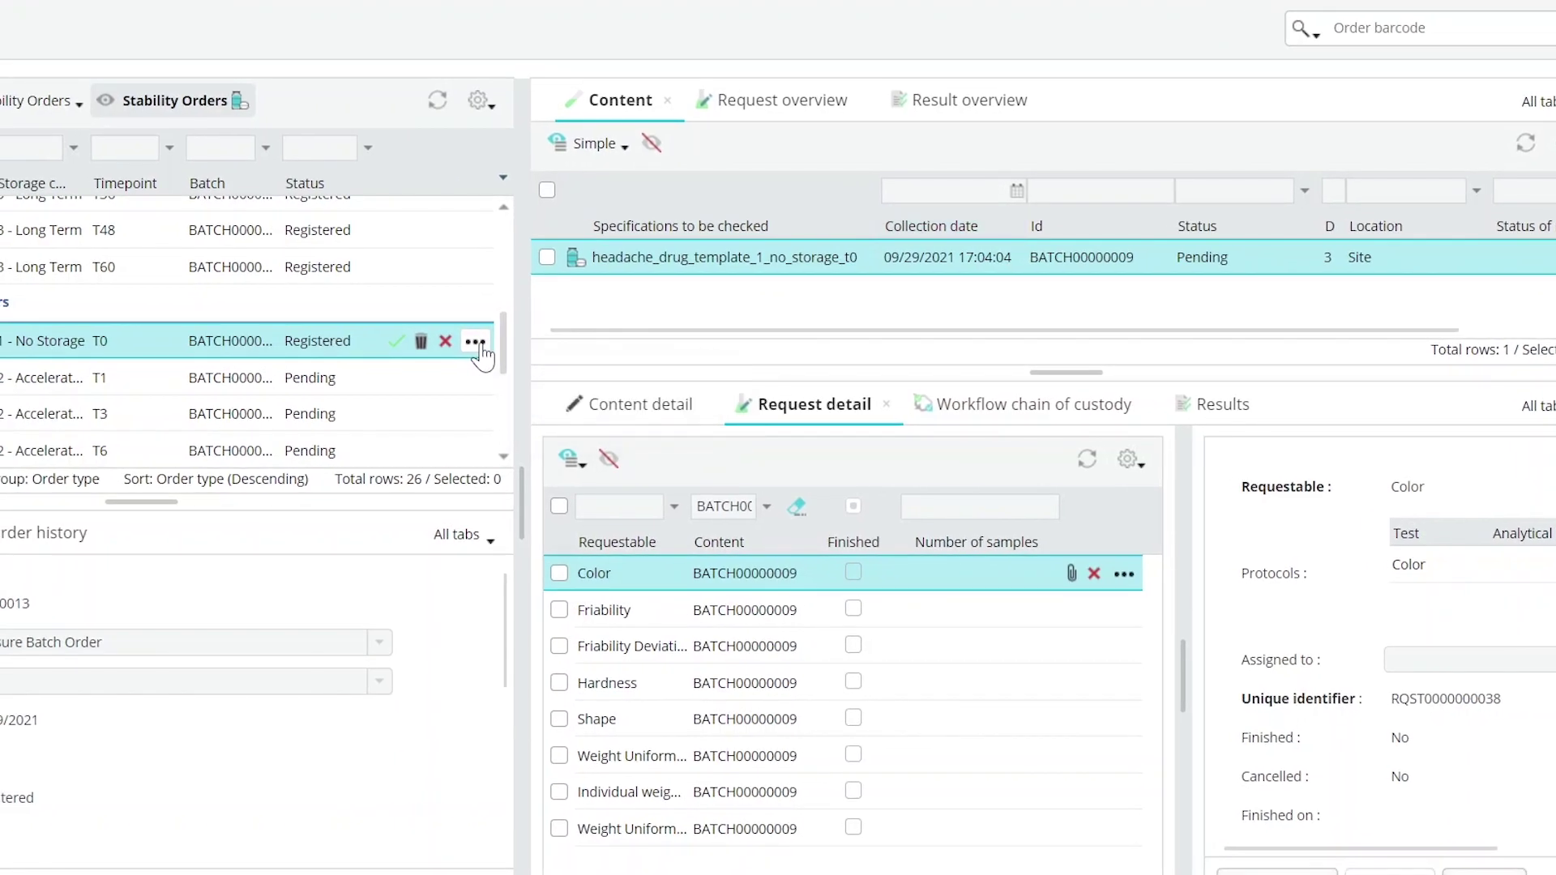
Schedule the T0 measure order with Appearance & Friability for the Color, Friability and Shape tests.
{"action": "left_click", "coordinate": [417, 345]}
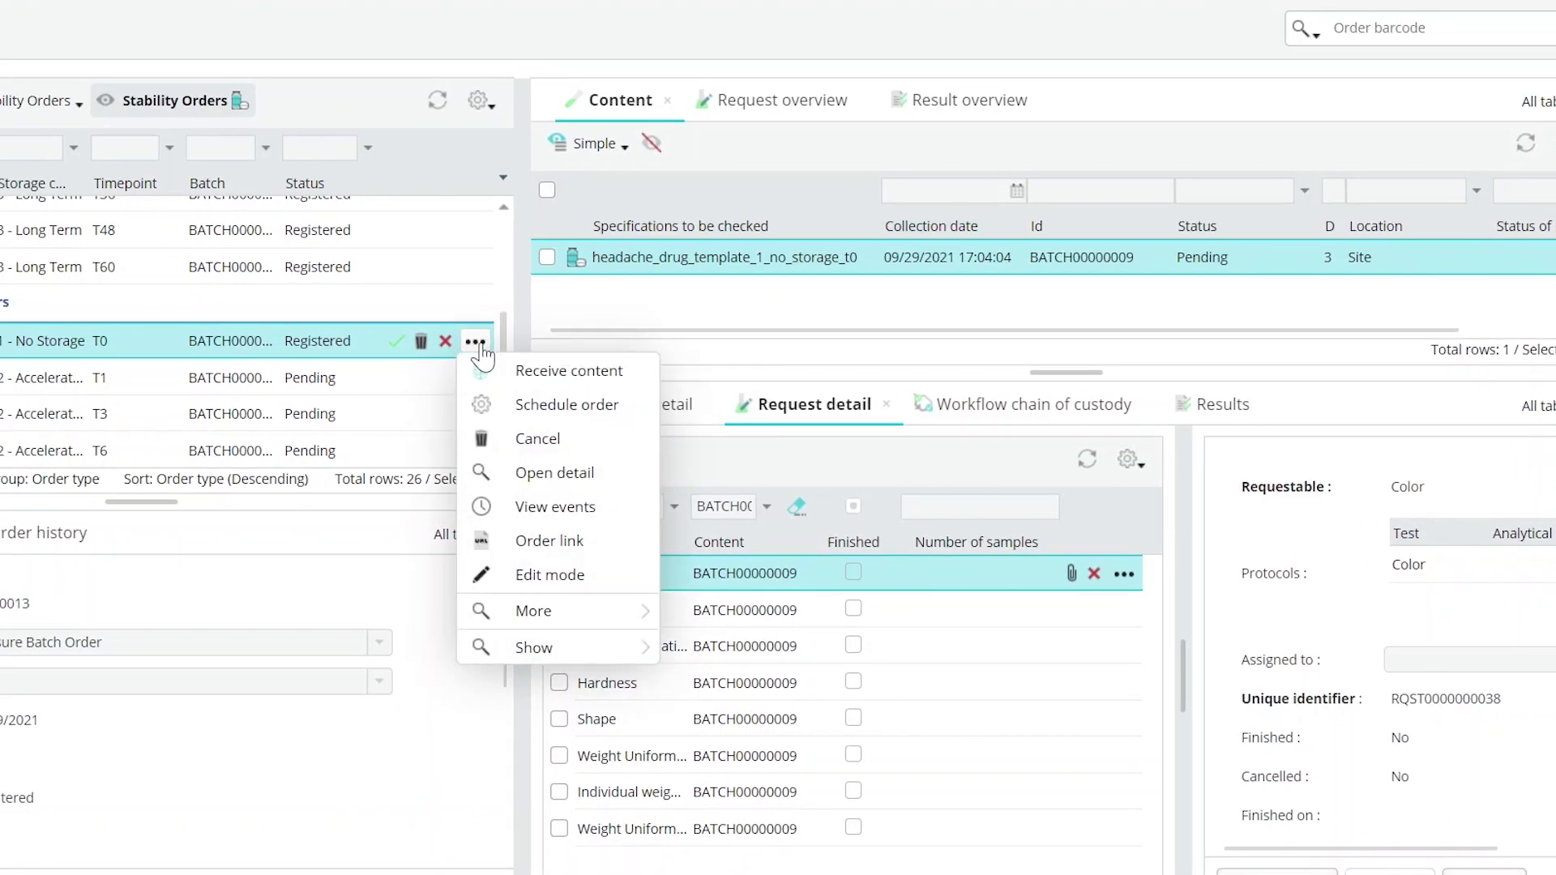
{"action": "left_click", "coordinate": [486, 405]}
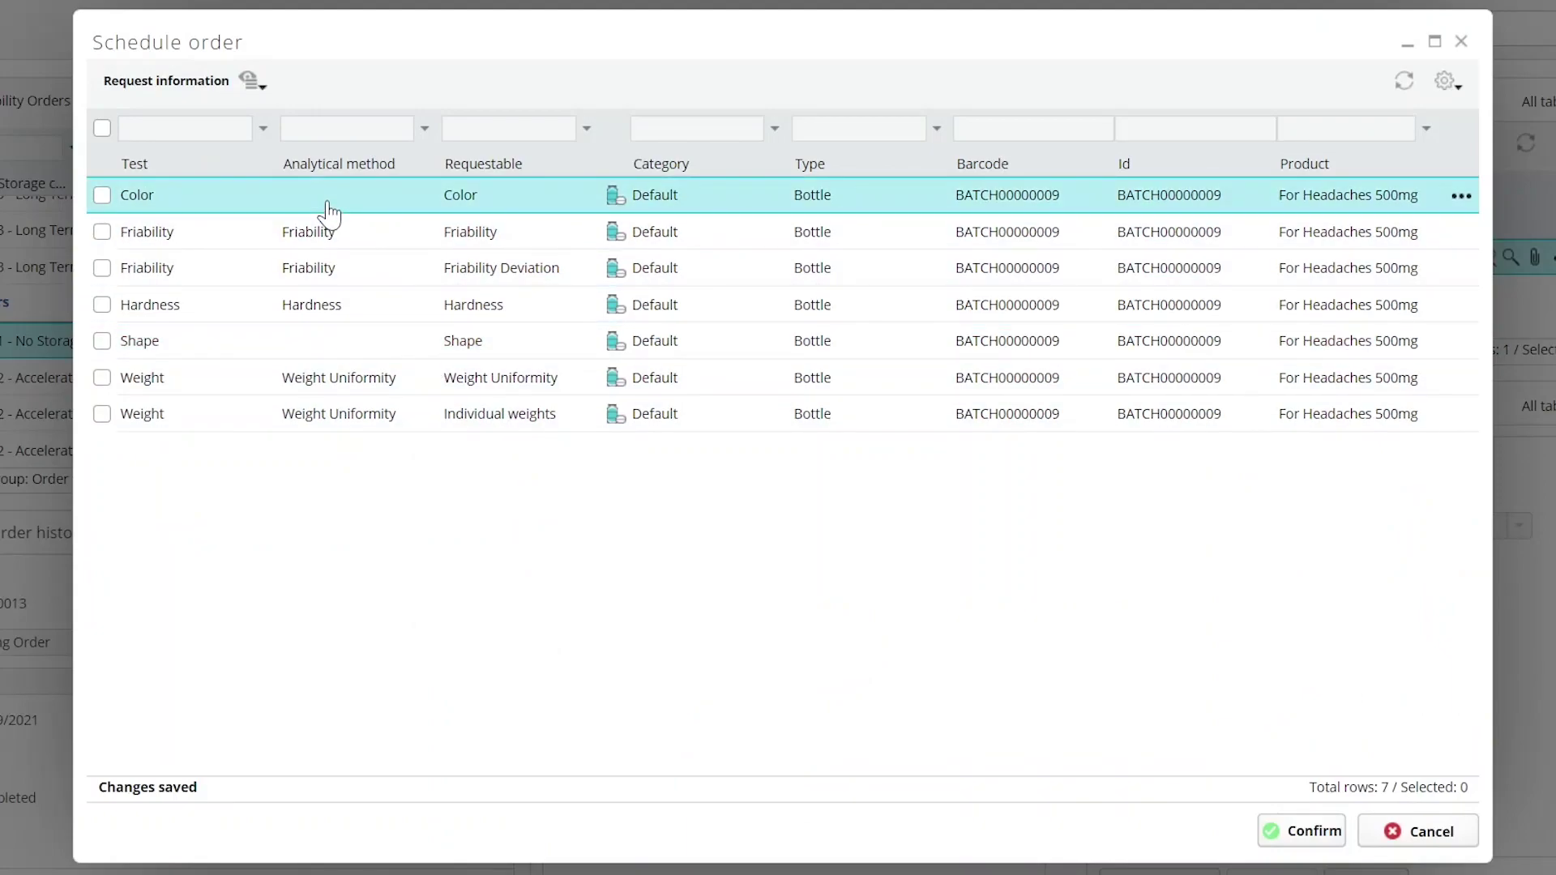
{"action": "left_click", "coordinate": [328, 210]}
{"action": "left_click", "coordinate": [427, 195]}
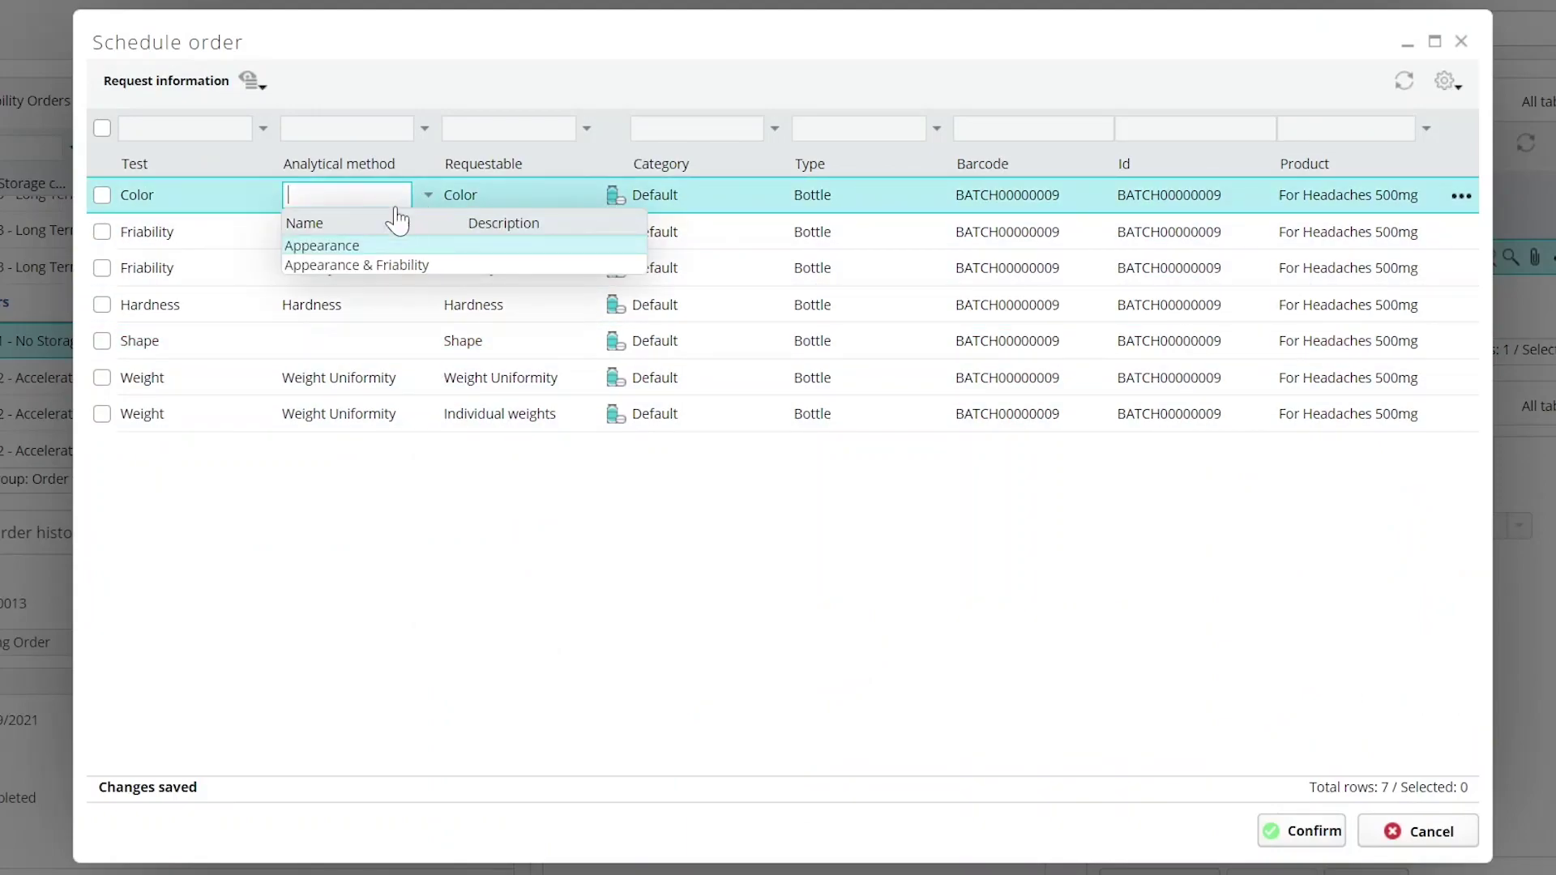
{"action": "left_click", "coordinate": [369, 265]}
{"action": "left_click", "coordinate": [345, 236]}
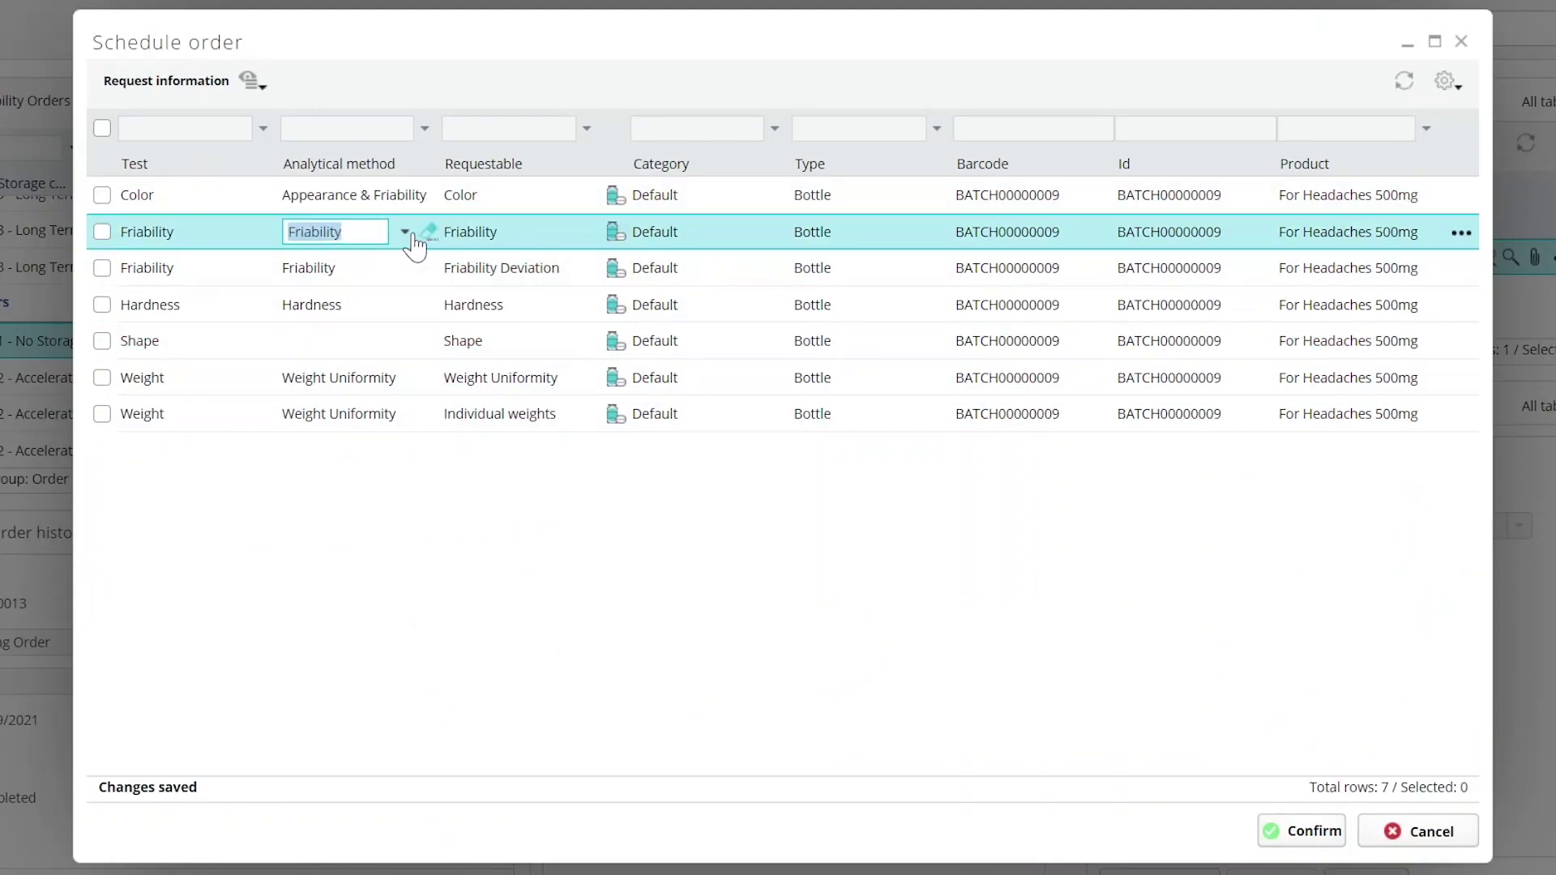
{"action": "left_click", "coordinate": [405, 233]}
{"action": "left_click", "coordinate": [410, 280]}
{"action": "left_click", "coordinate": [340, 341]}
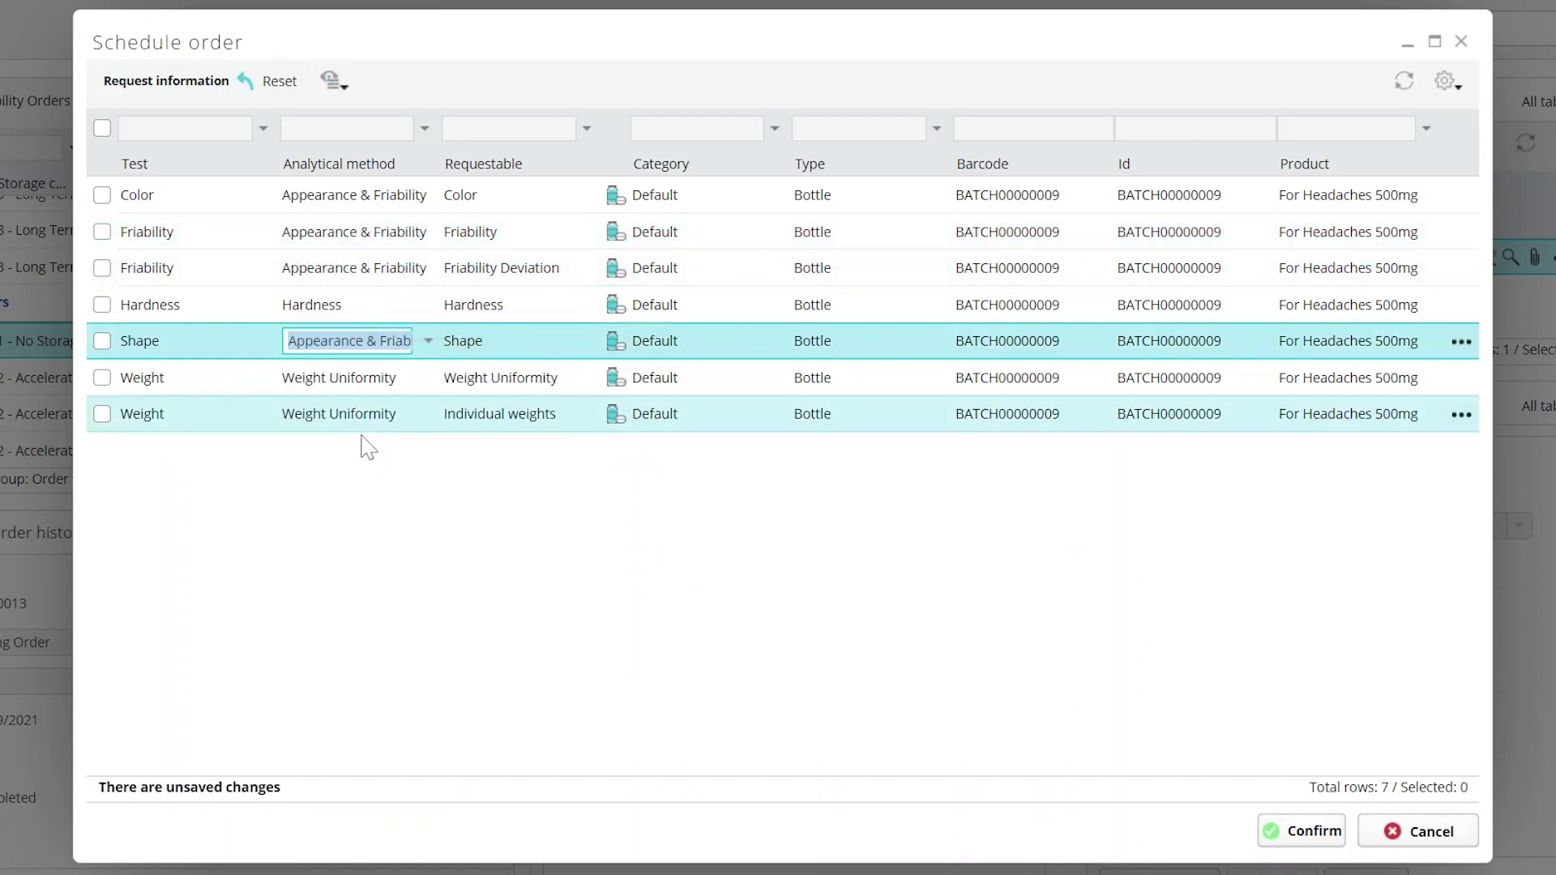
{"action": "left_click", "coordinate": [539, 571]}
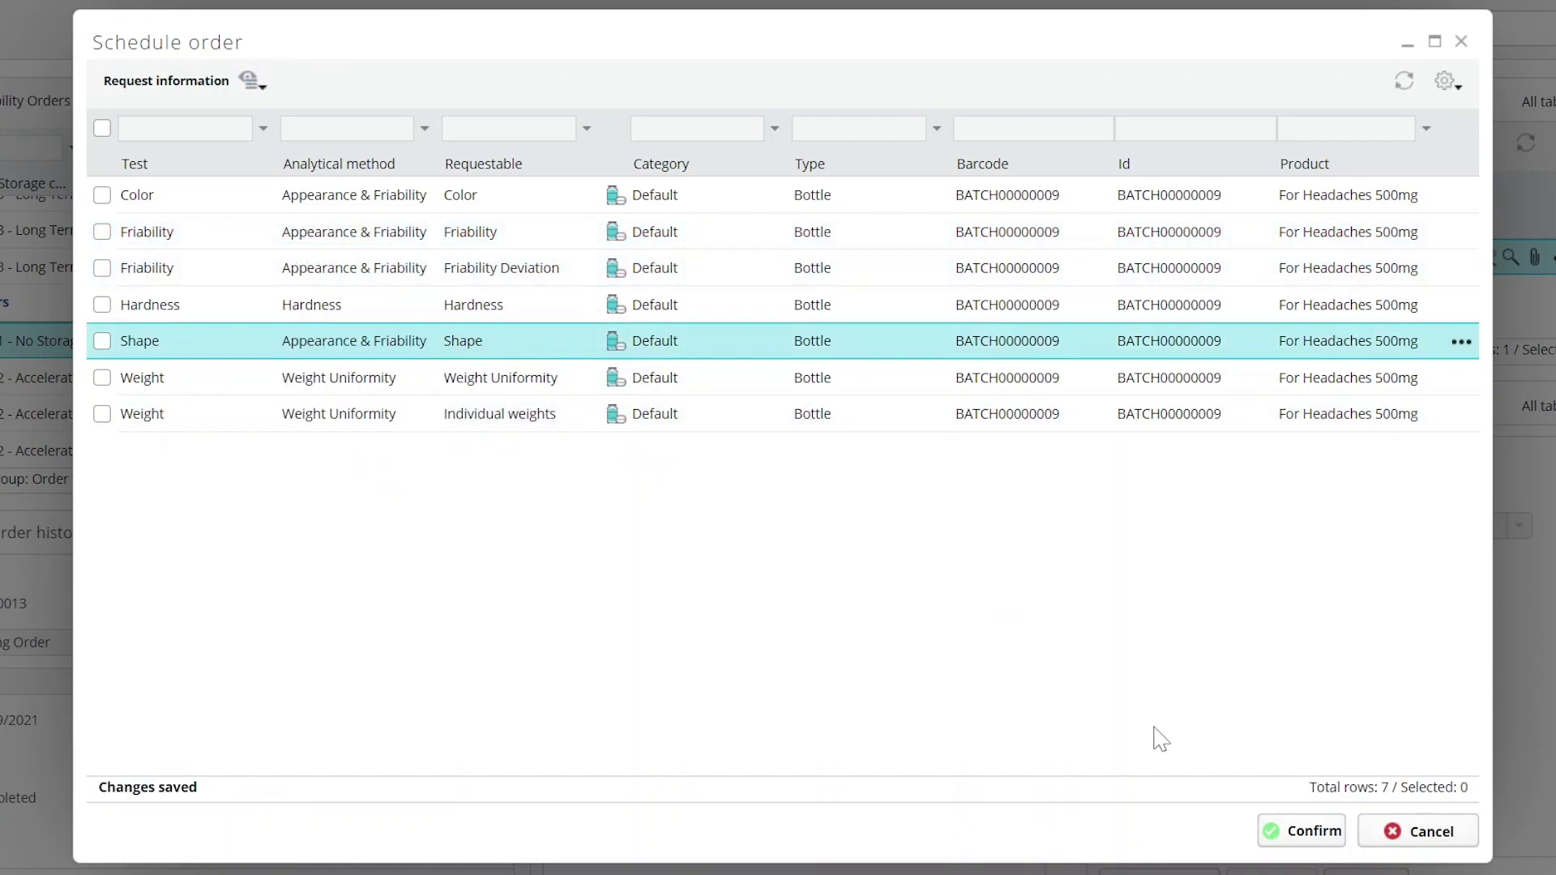
{"action": "left_click", "coordinate": [1280, 833]}
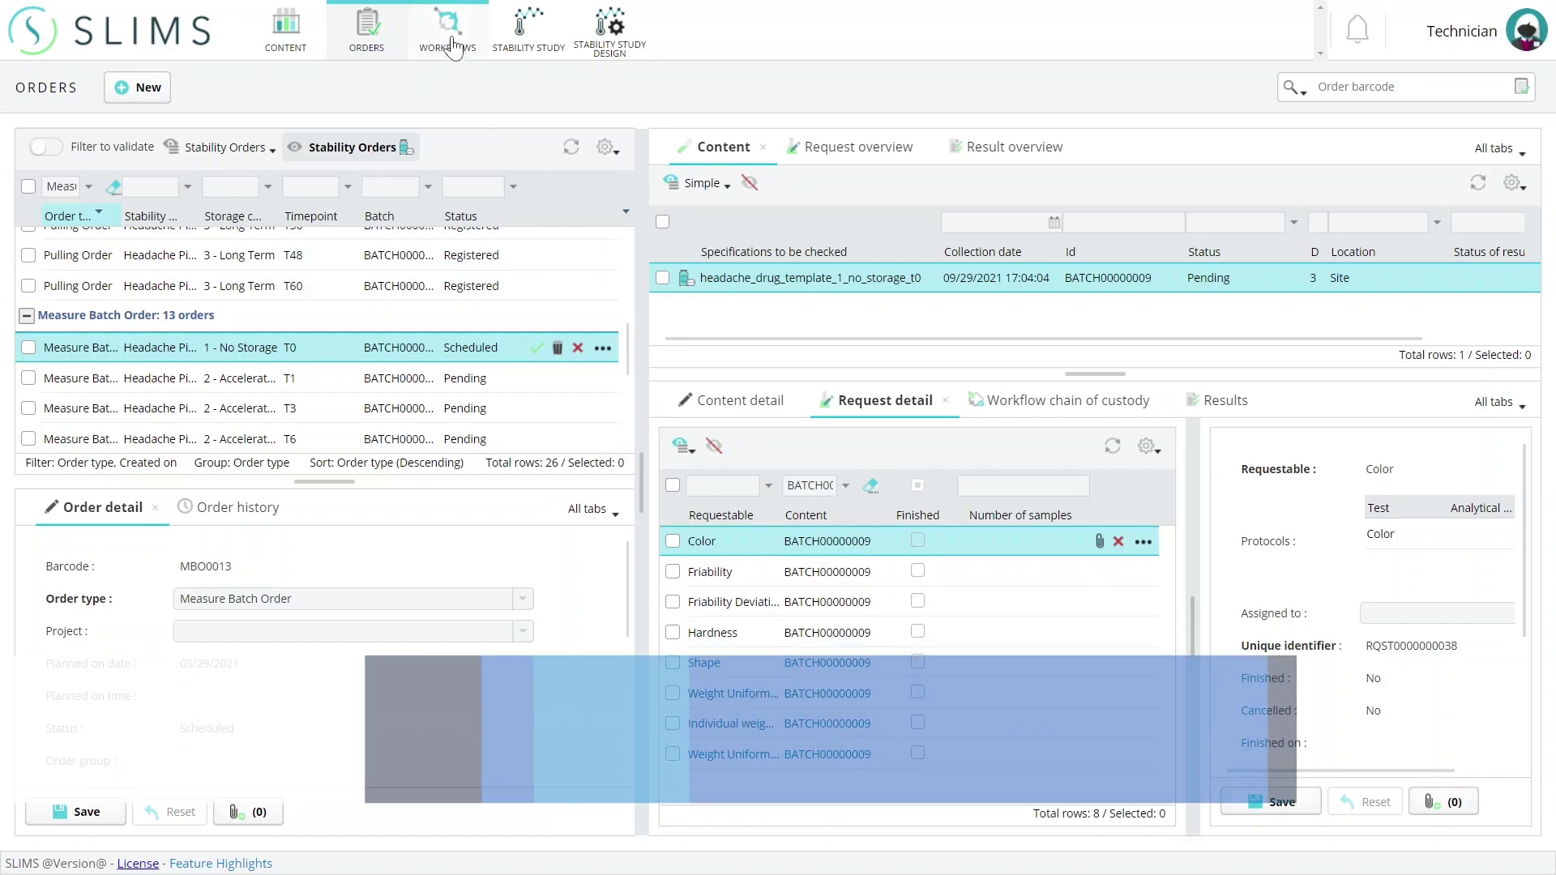
Open the Appearance measurement run and record Color as White.
{"action": "left_click", "coordinate": [450, 34]}
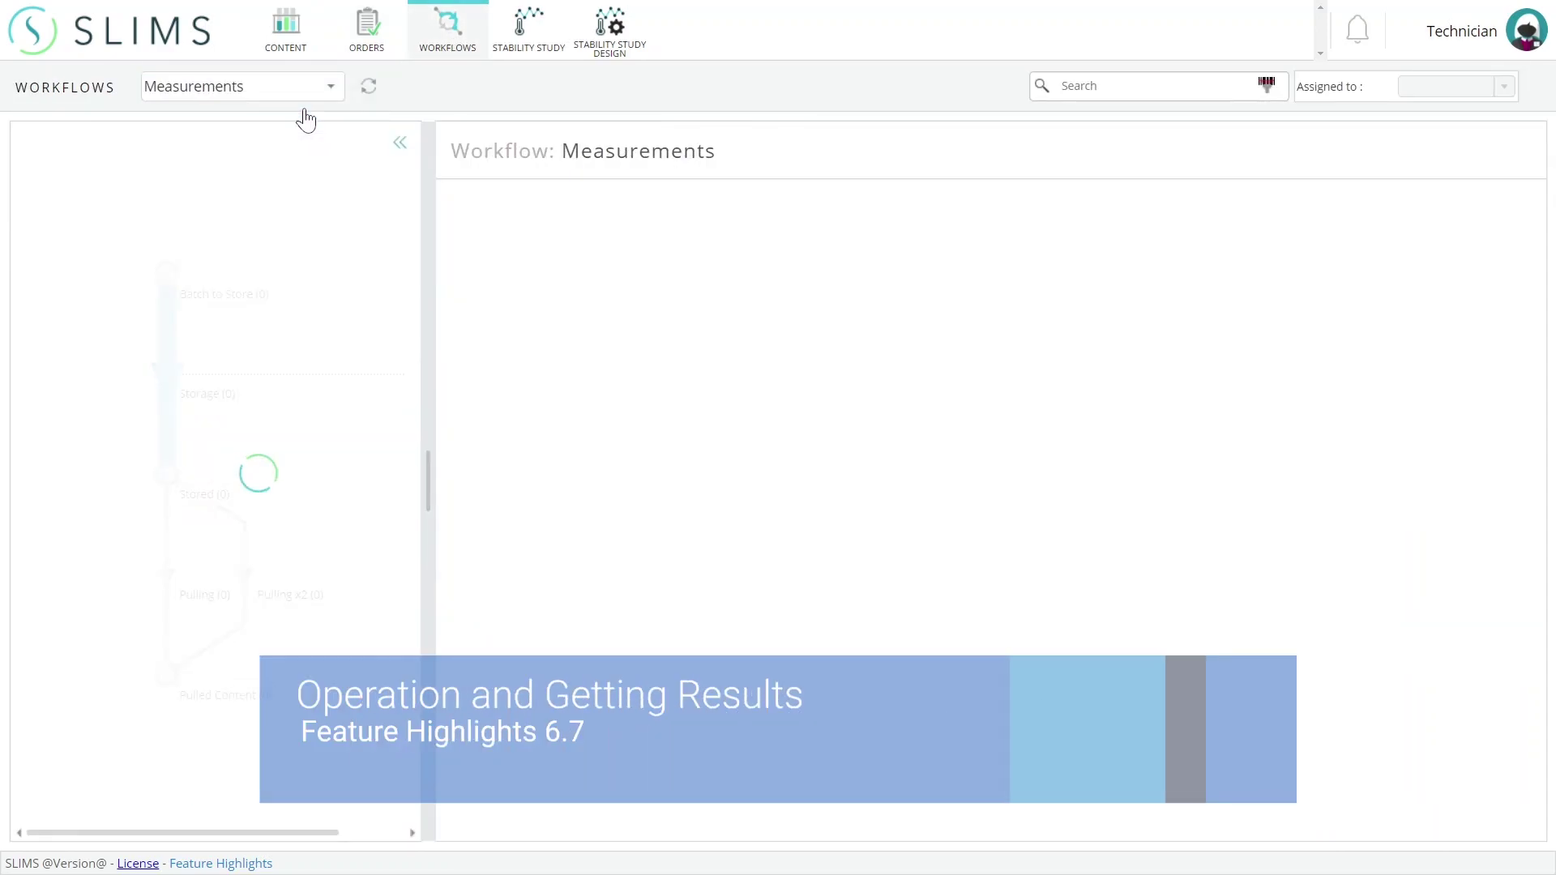
{"action": "left_click", "coordinate": [138, 392]}
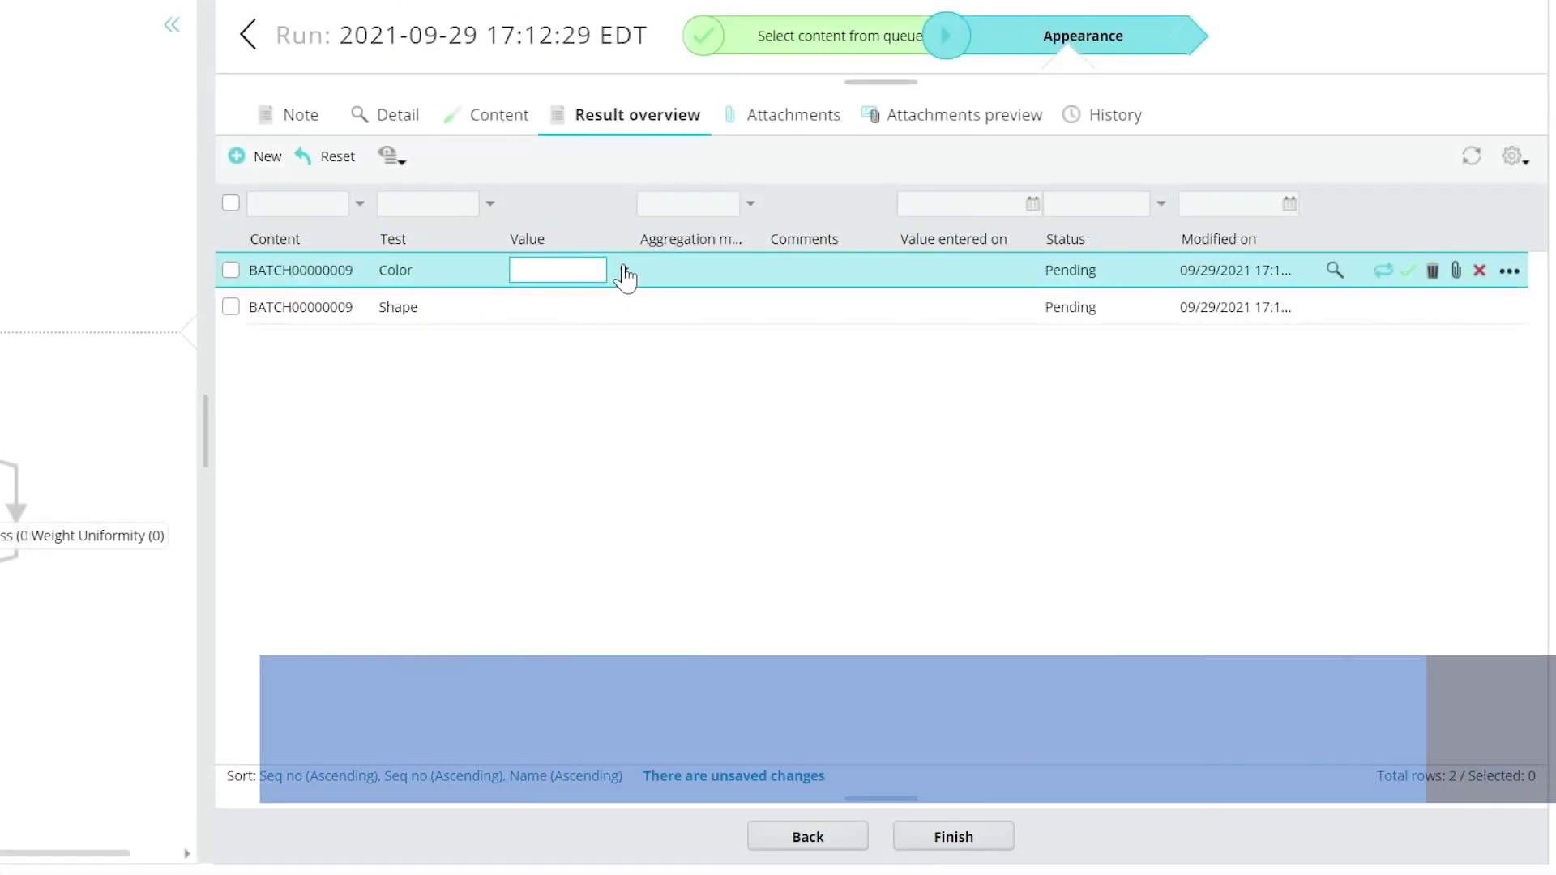
{"action": "left_click", "coordinate": [624, 270]}
{"action": "left_click", "coordinate": [544, 323]}
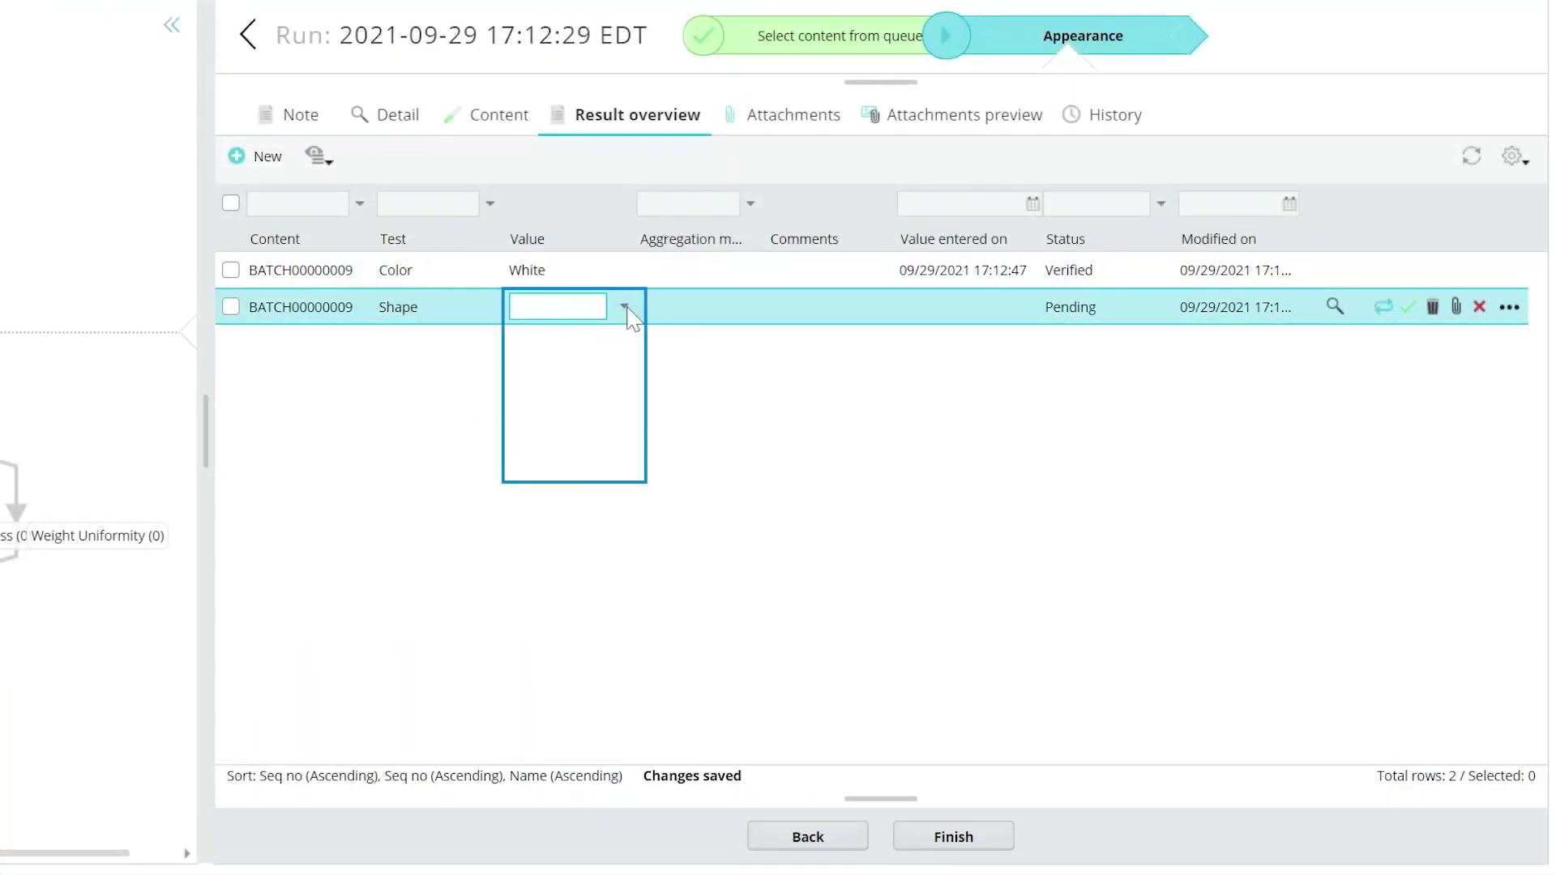
Record Shape as Round-flat and finish the Appearance run.
{"action": "left_click", "coordinate": [574, 367]}
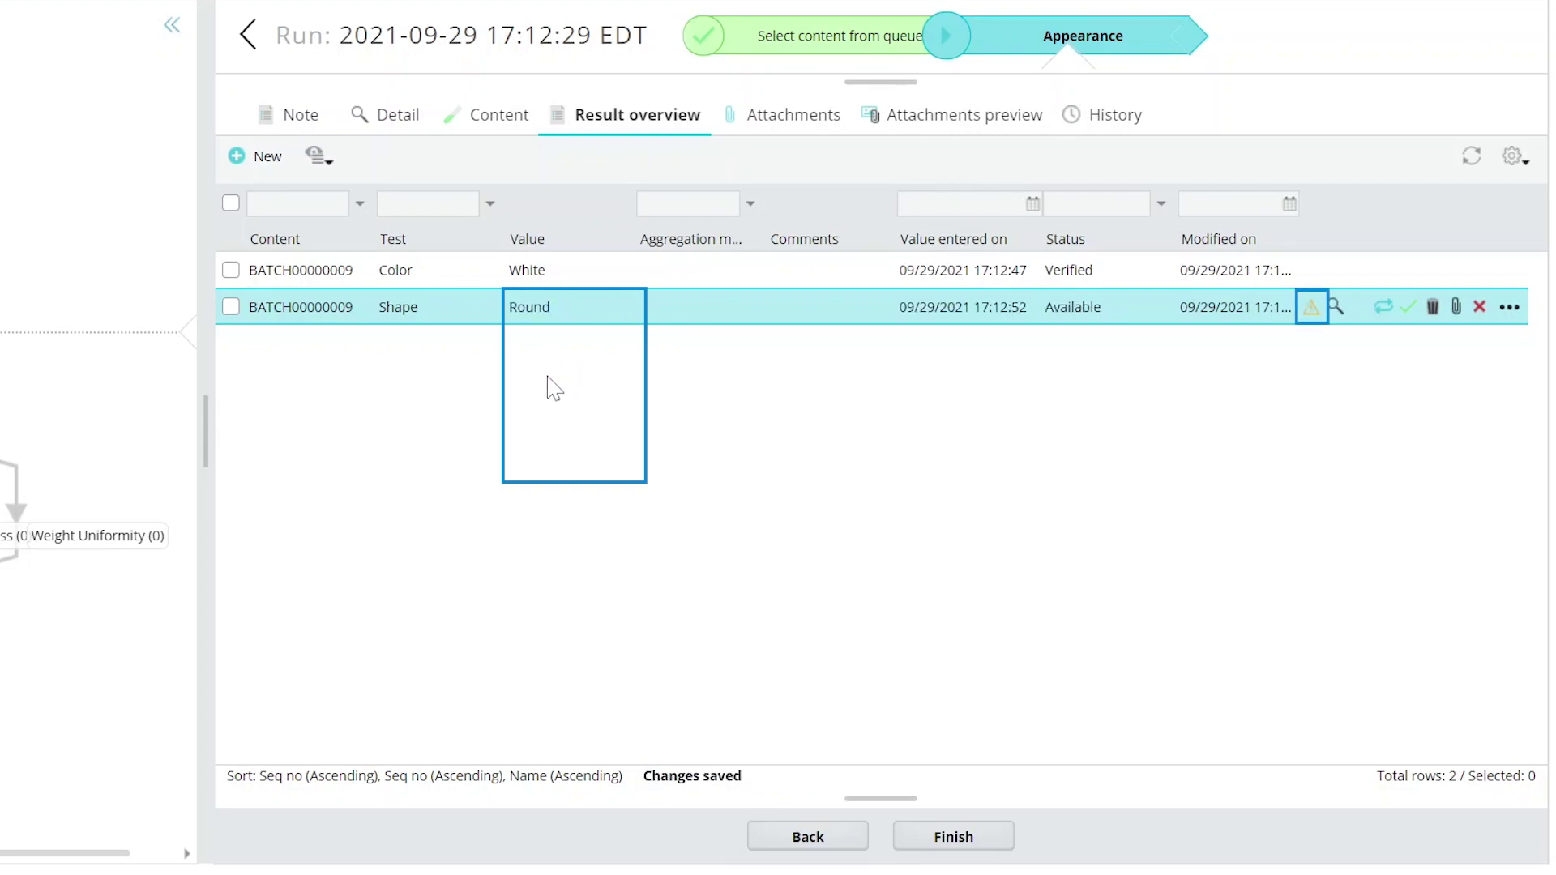
{"action": "left_click", "coordinate": [538, 308]}
{"action": "type", "text": "-flat"}
{"action": "left_click", "coordinate": [584, 381]}
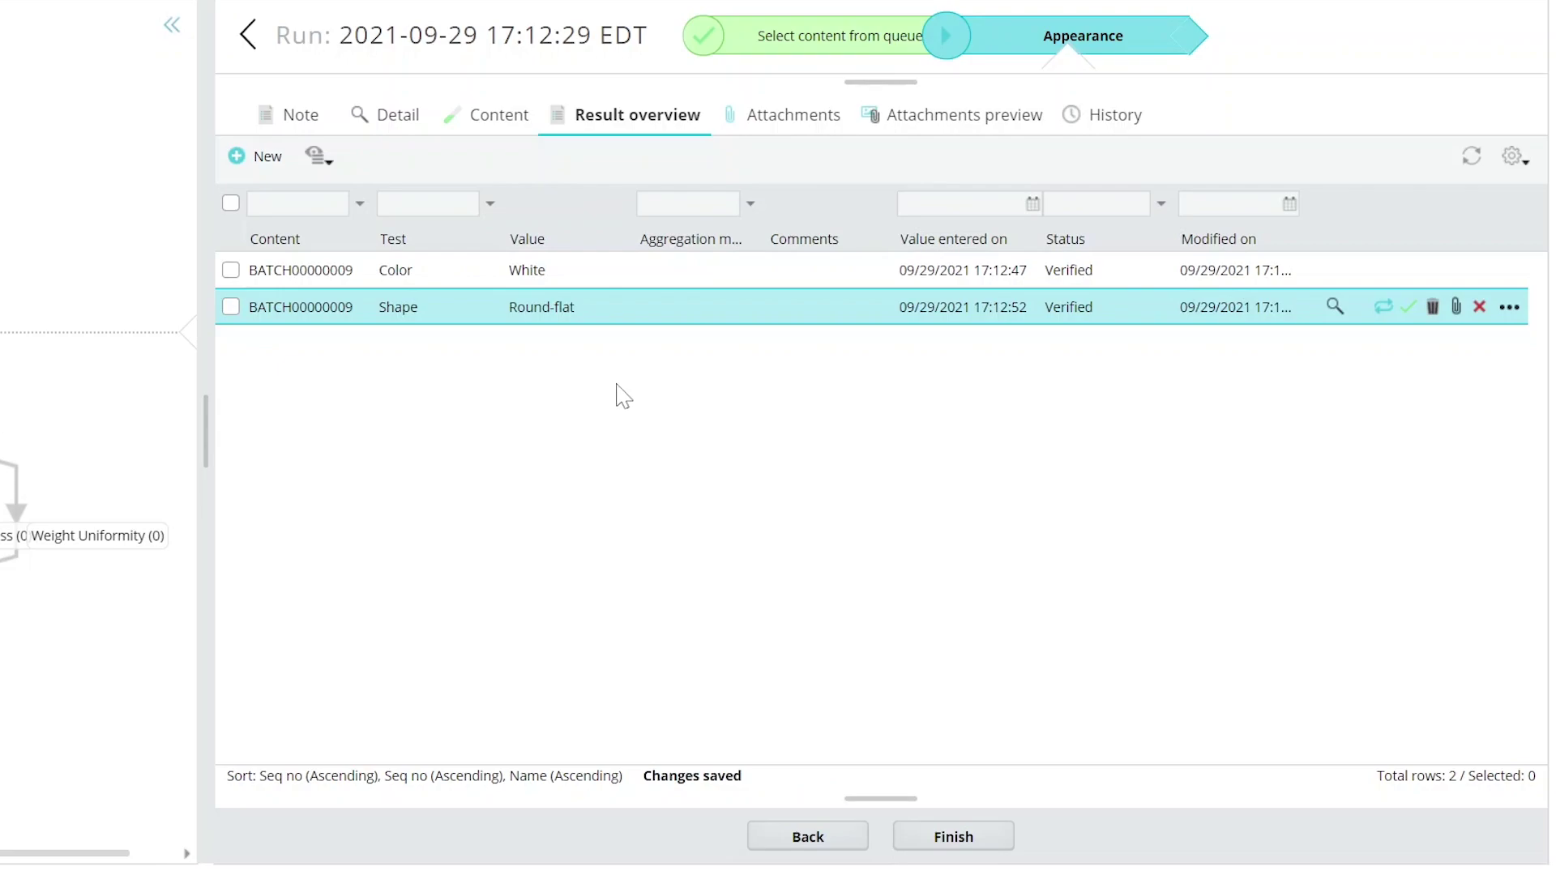
{"action": "left_click", "coordinate": [969, 835]}
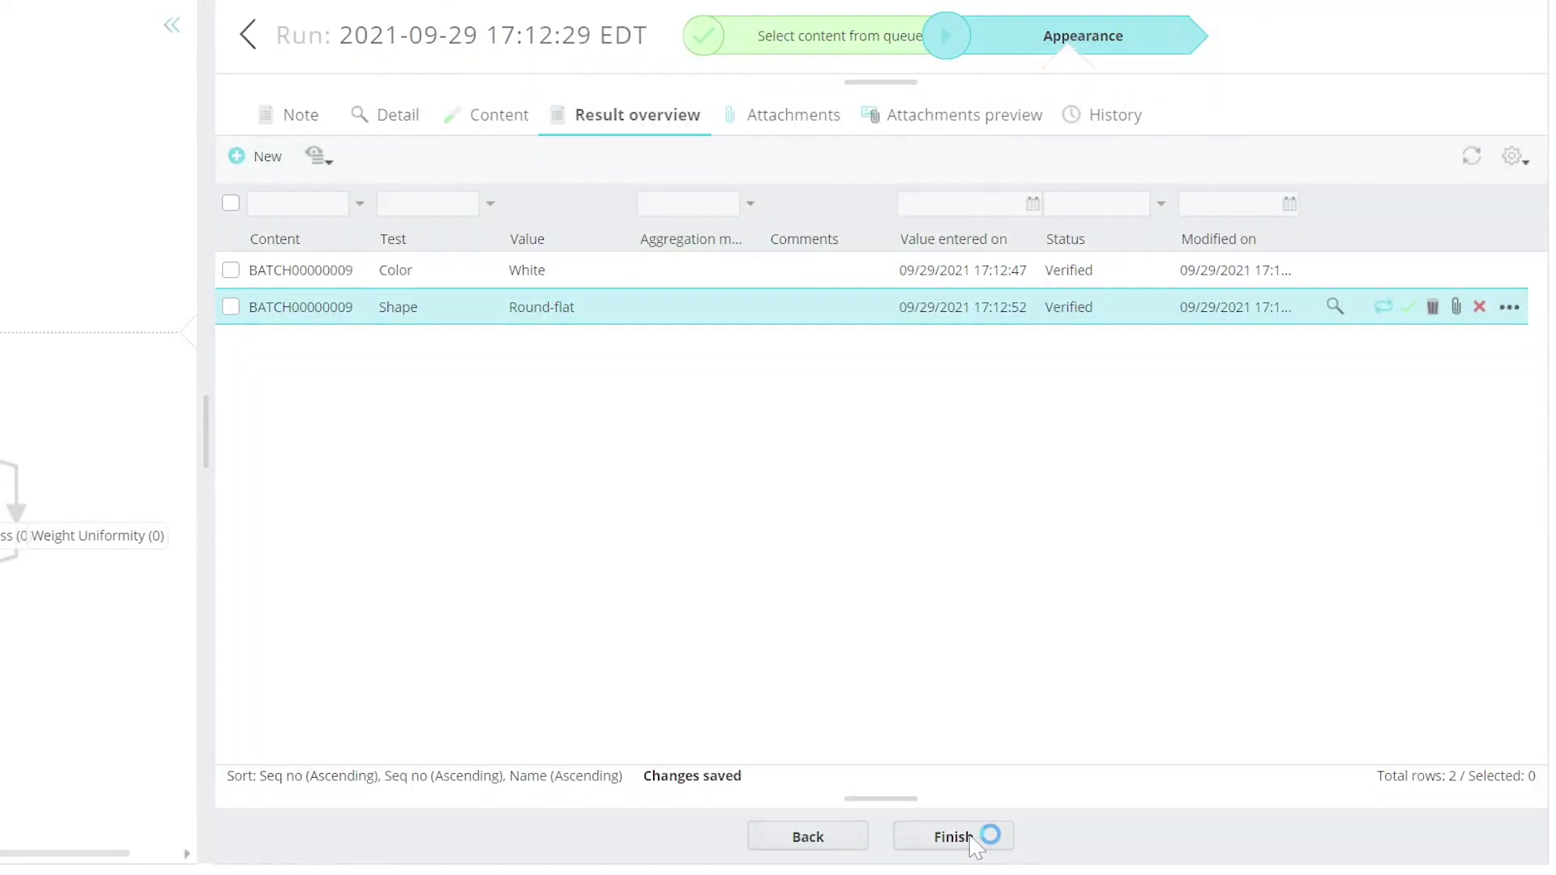
Enter friability values 2, 1.86 and 1.6 in the pending rows and finish the Friability run.
{"action": "left_click", "coordinate": [526, 310]}
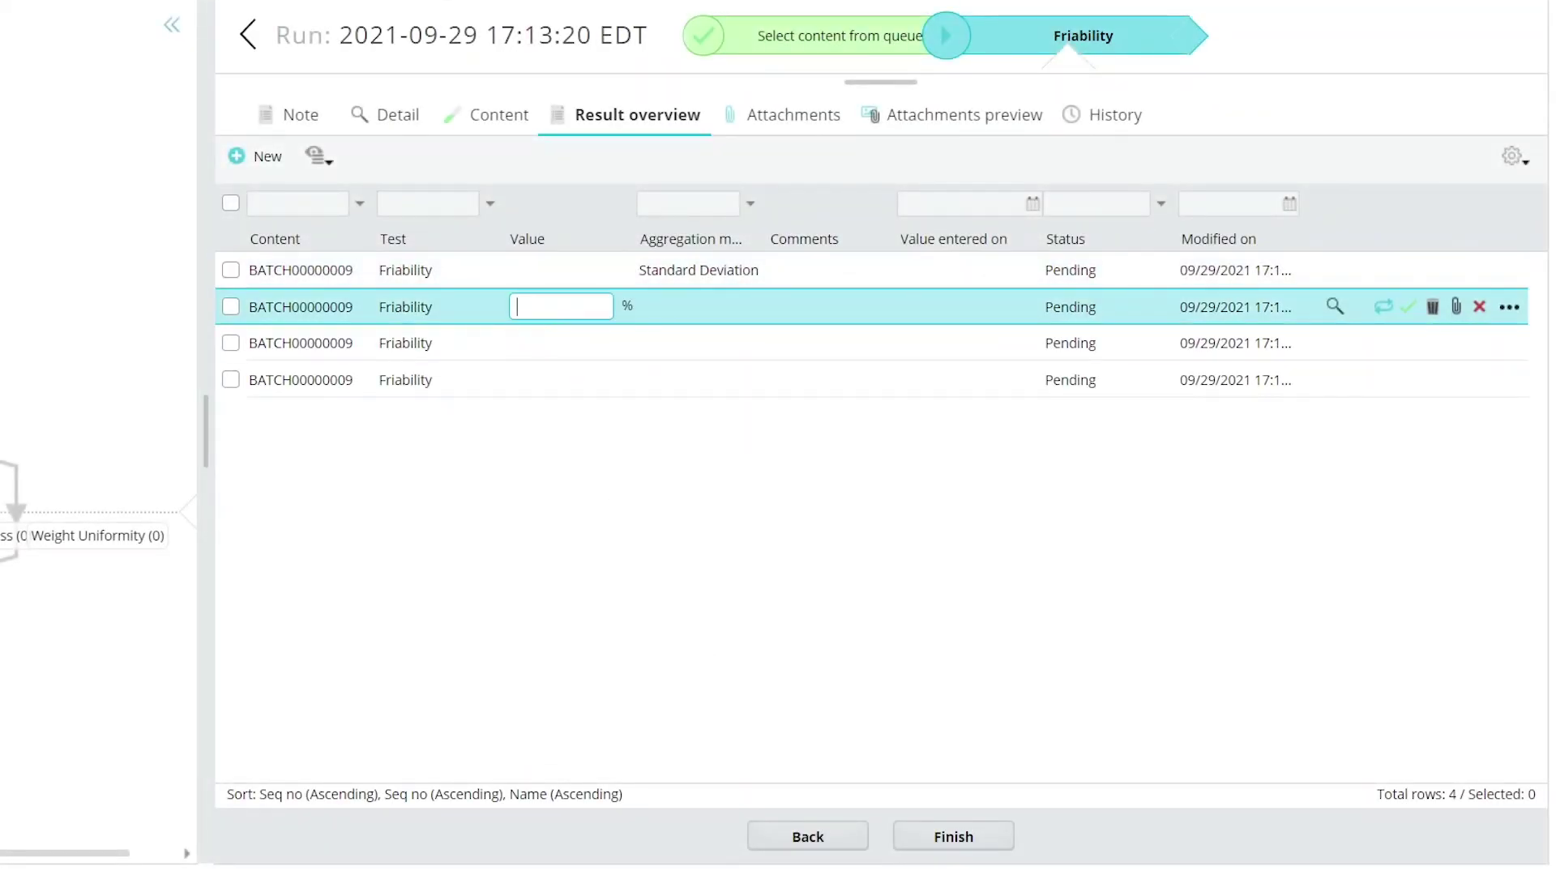
{"action": "type", "text": "2"}
{"action": "left_click", "coordinate": [524, 344]}
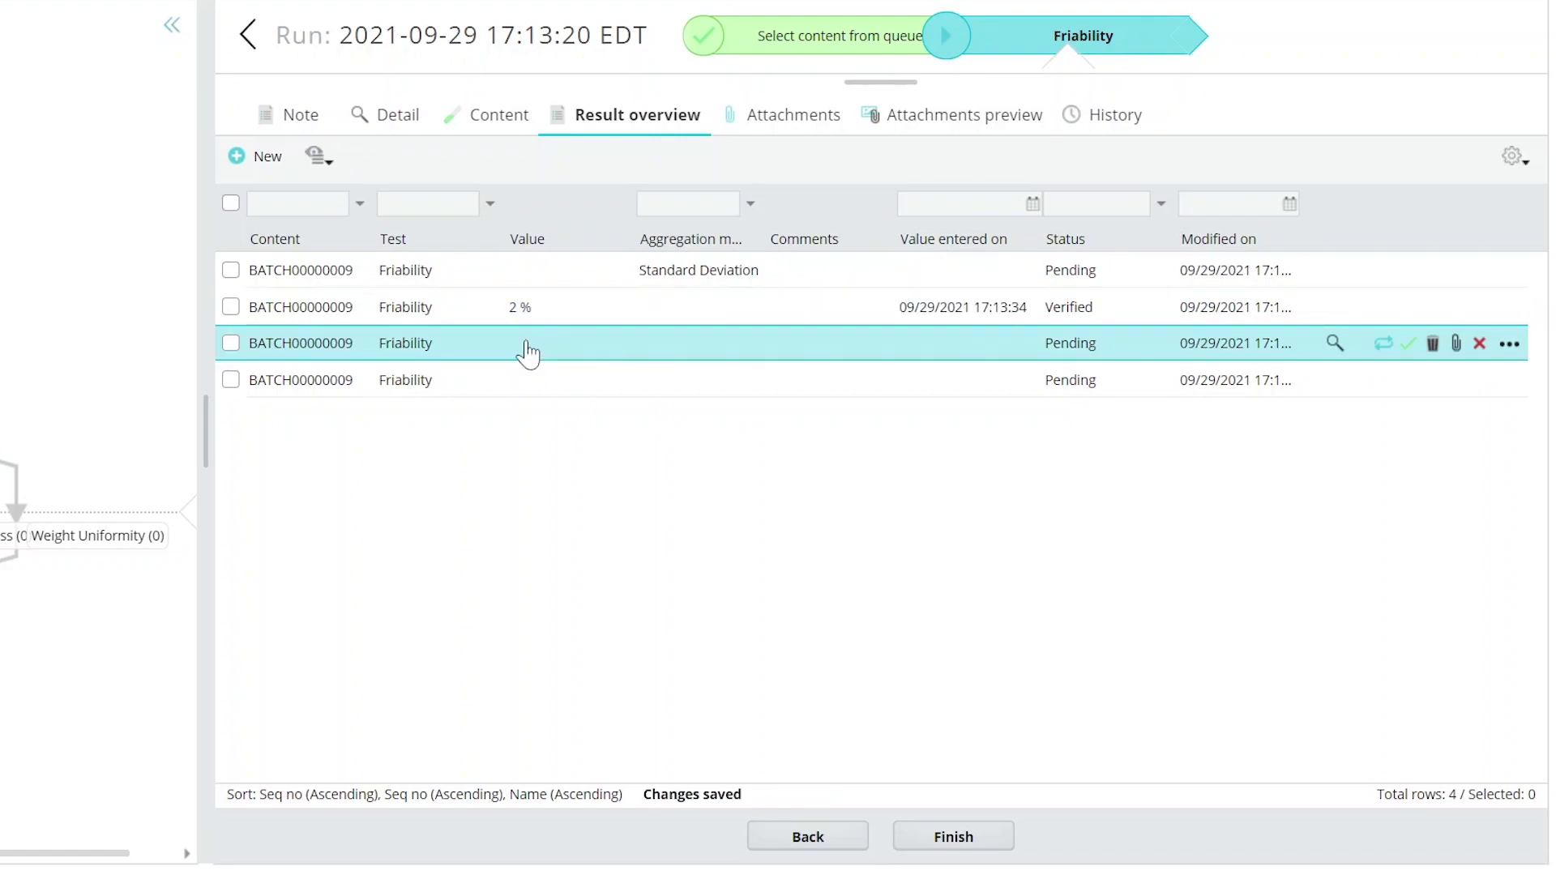
{"action": "type", "text": "1.86"}
{"action": "left_click", "coordinate": [531, 388]}
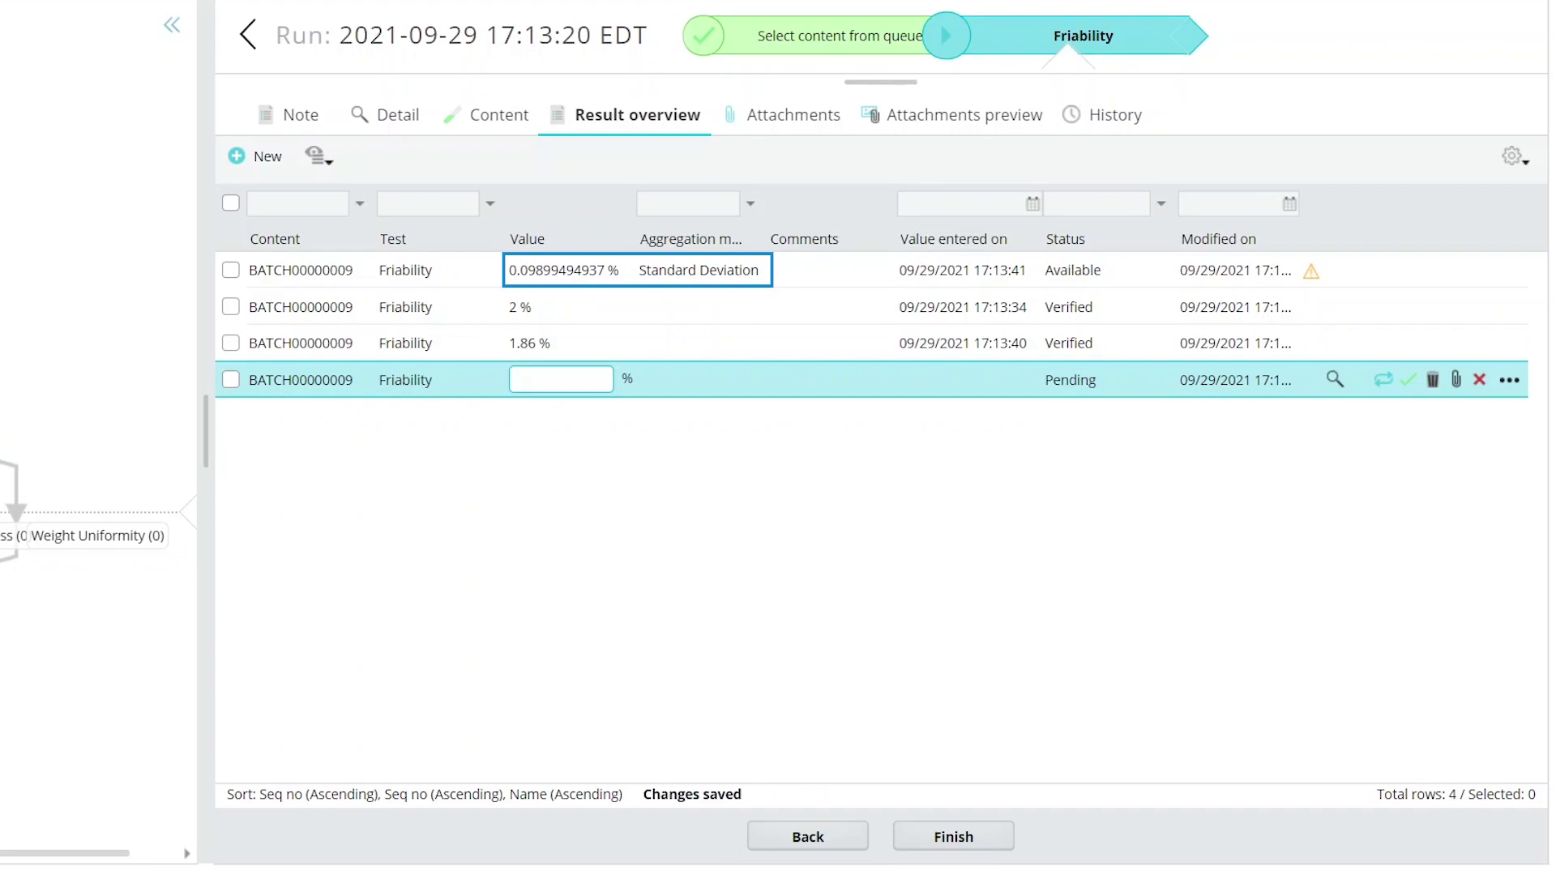
{"action": "type", "text": "1.6"}
{"action": "left_click", "coordinate": [542, 472]}
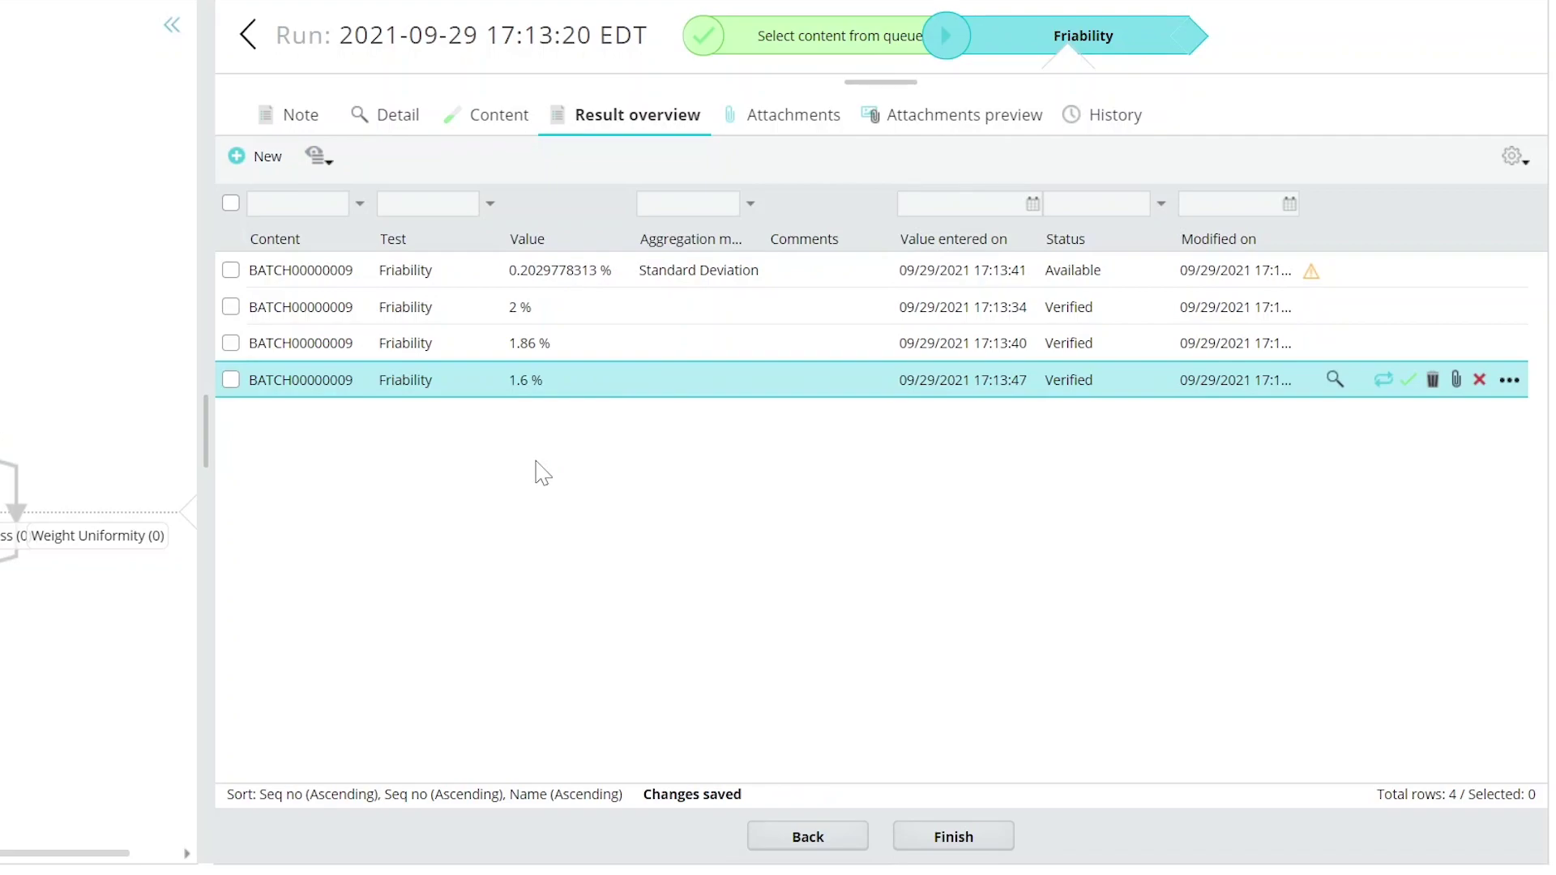
{"action": "left_click", "coordinate": [927, 835]}
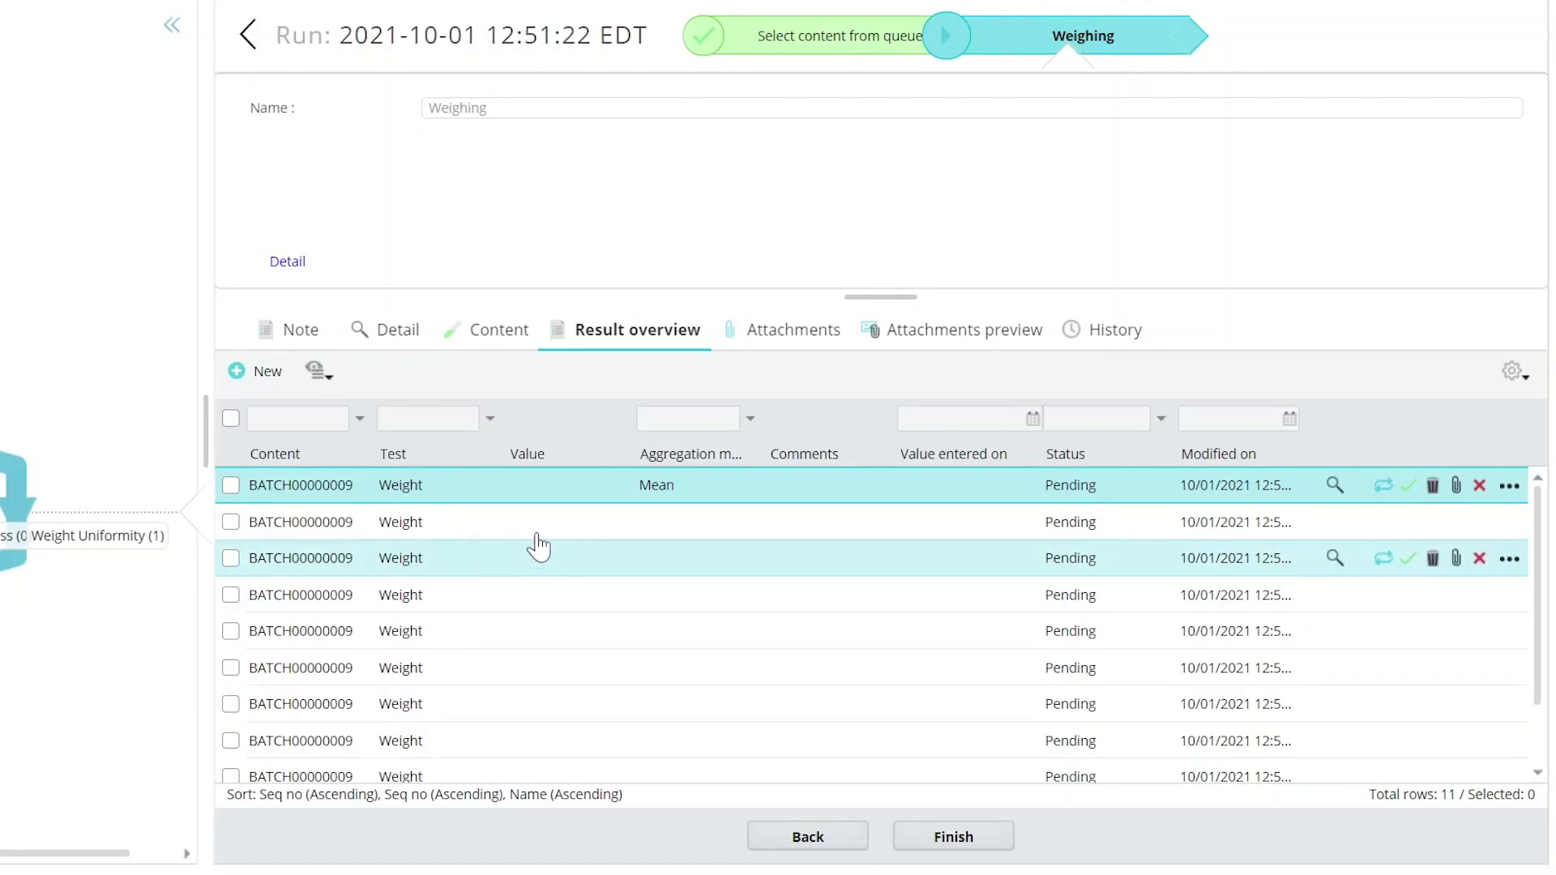
Enter 500 mg individual weights, correct the 486 mg entry to 500, and finish Weighing.
{"action": "left_click", "coordinate": [528, 523]}
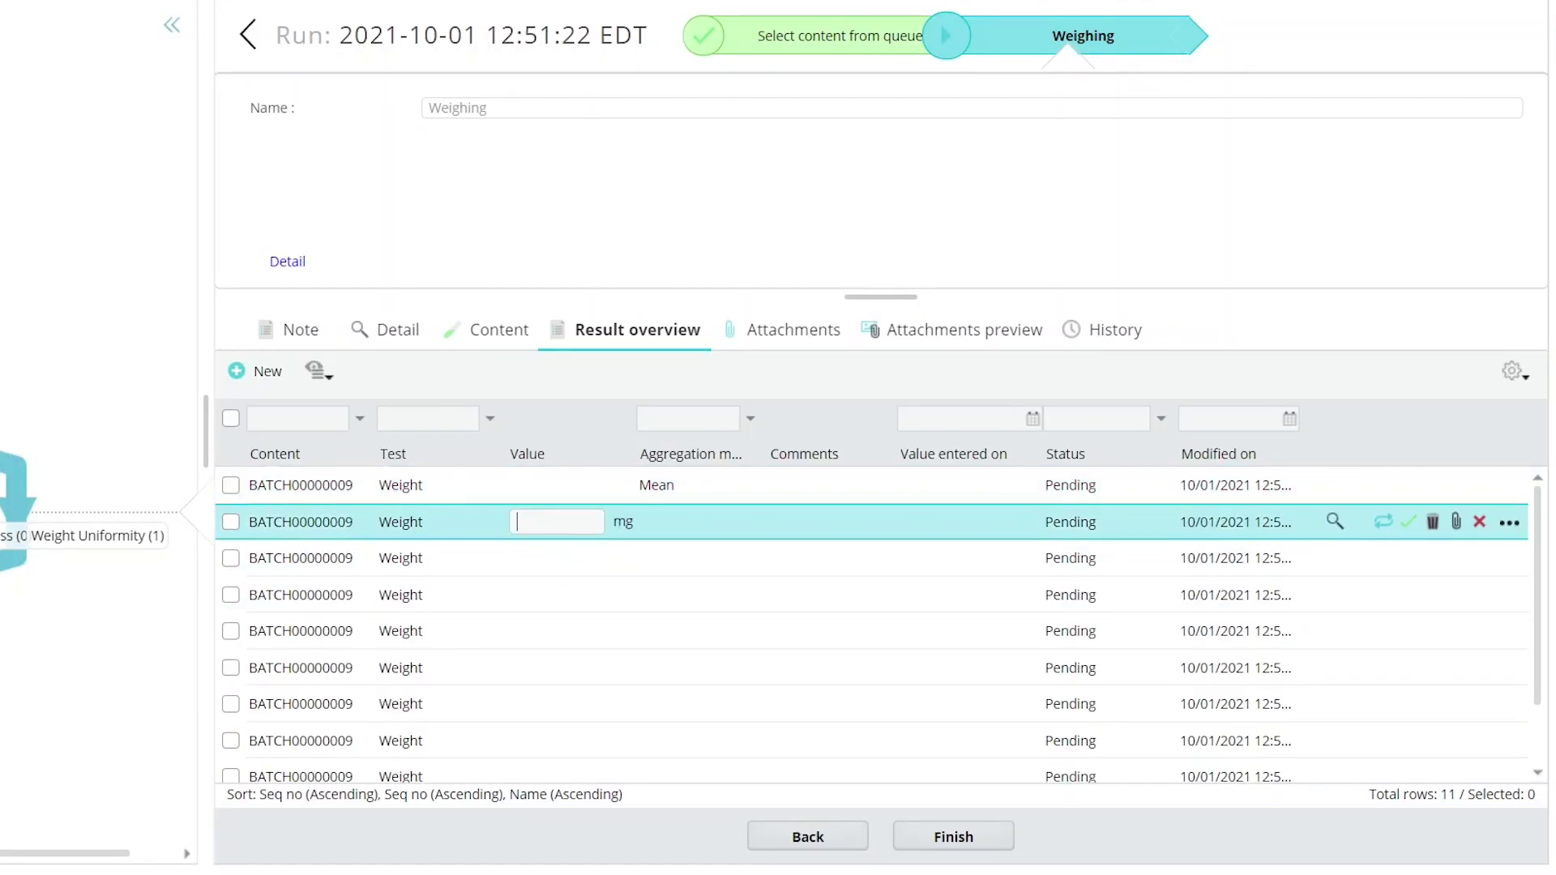
{"action": "type", "text": "500"}
{"action": "left_click", "coordinate": [530, 562]}
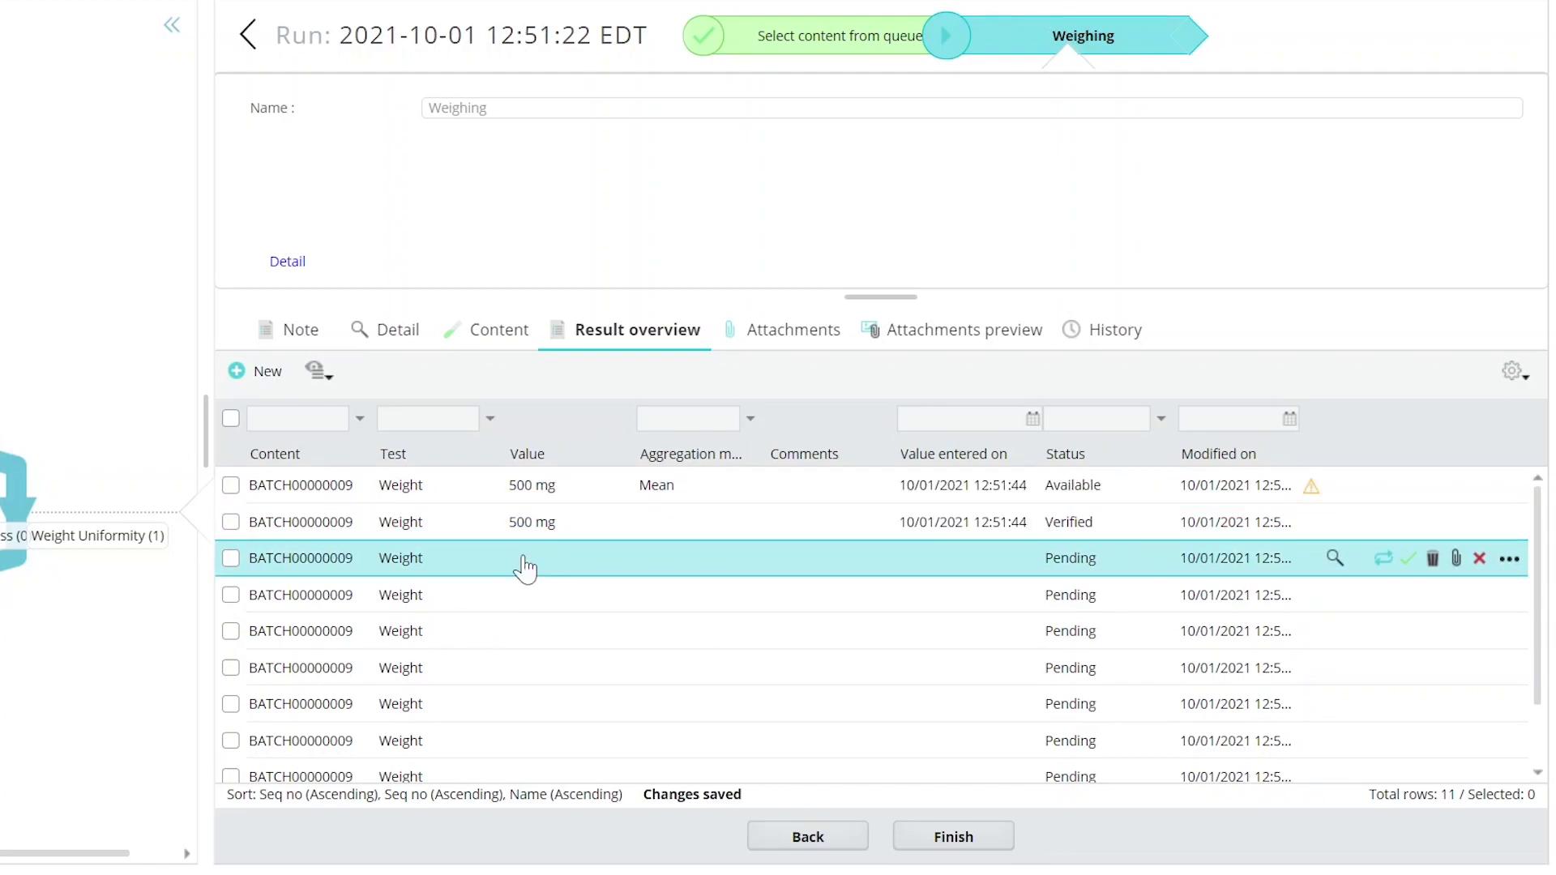
{"action": "type", "text": "48"}
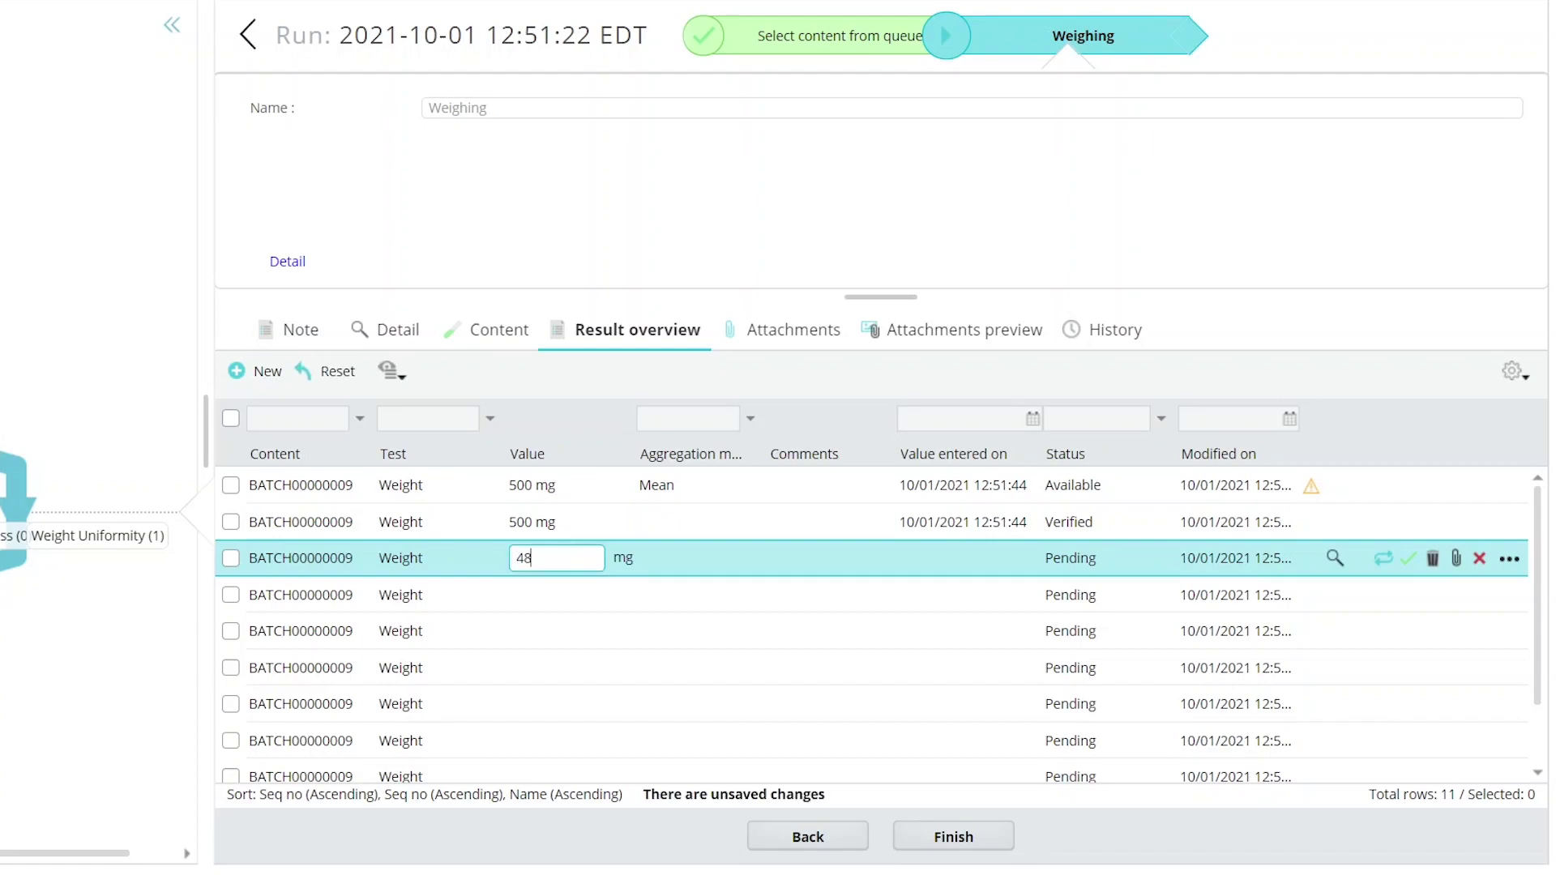
{"action": "type", "text": "6 mg"}
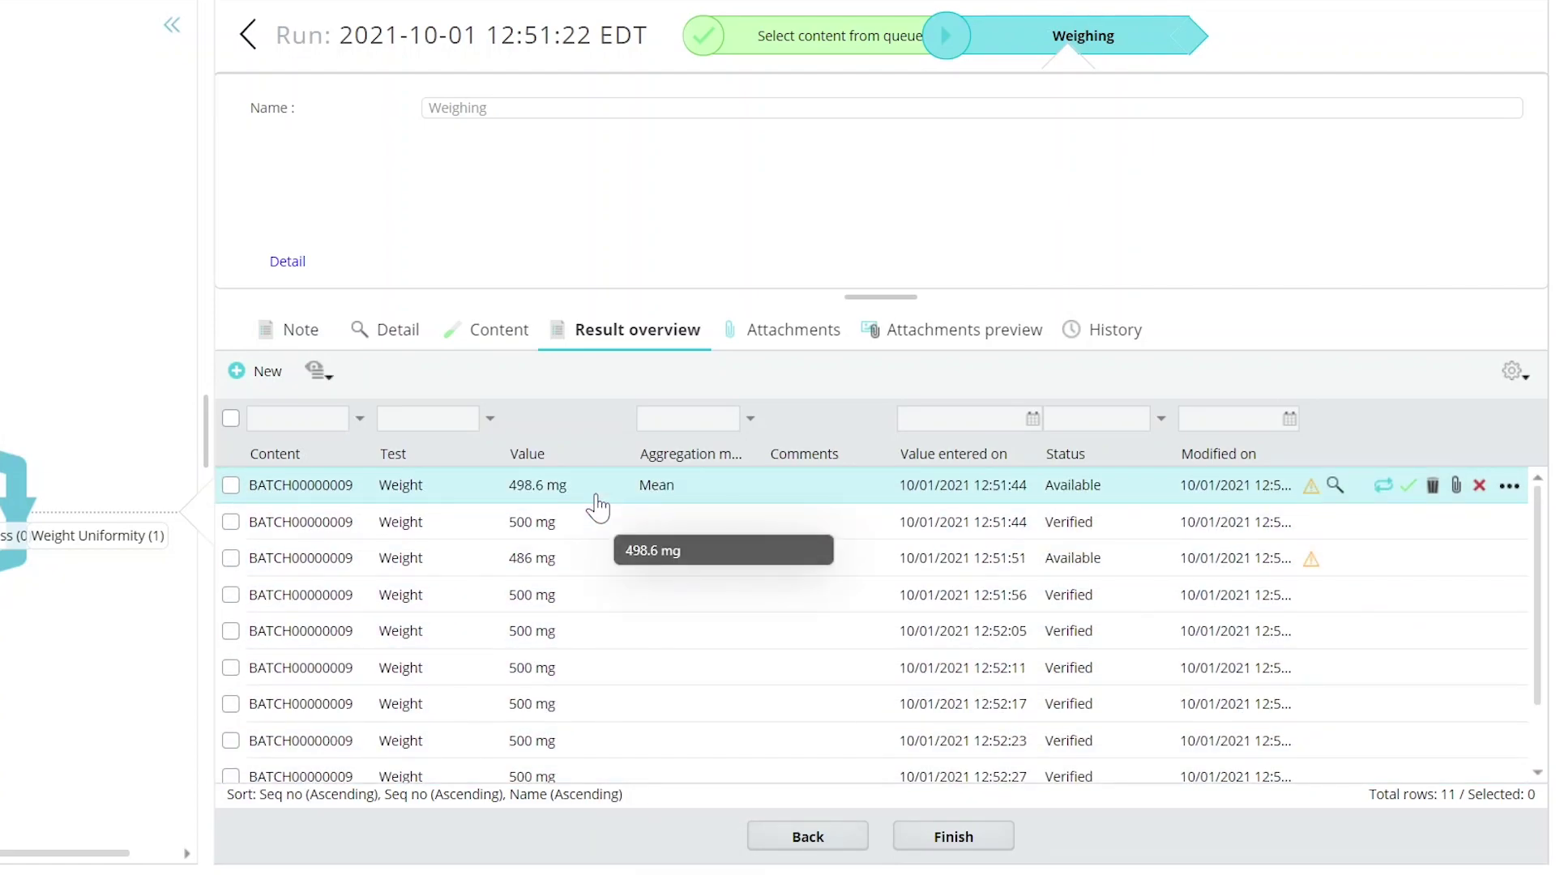
{"action": "left_click", "coordinate": [522, 558]}
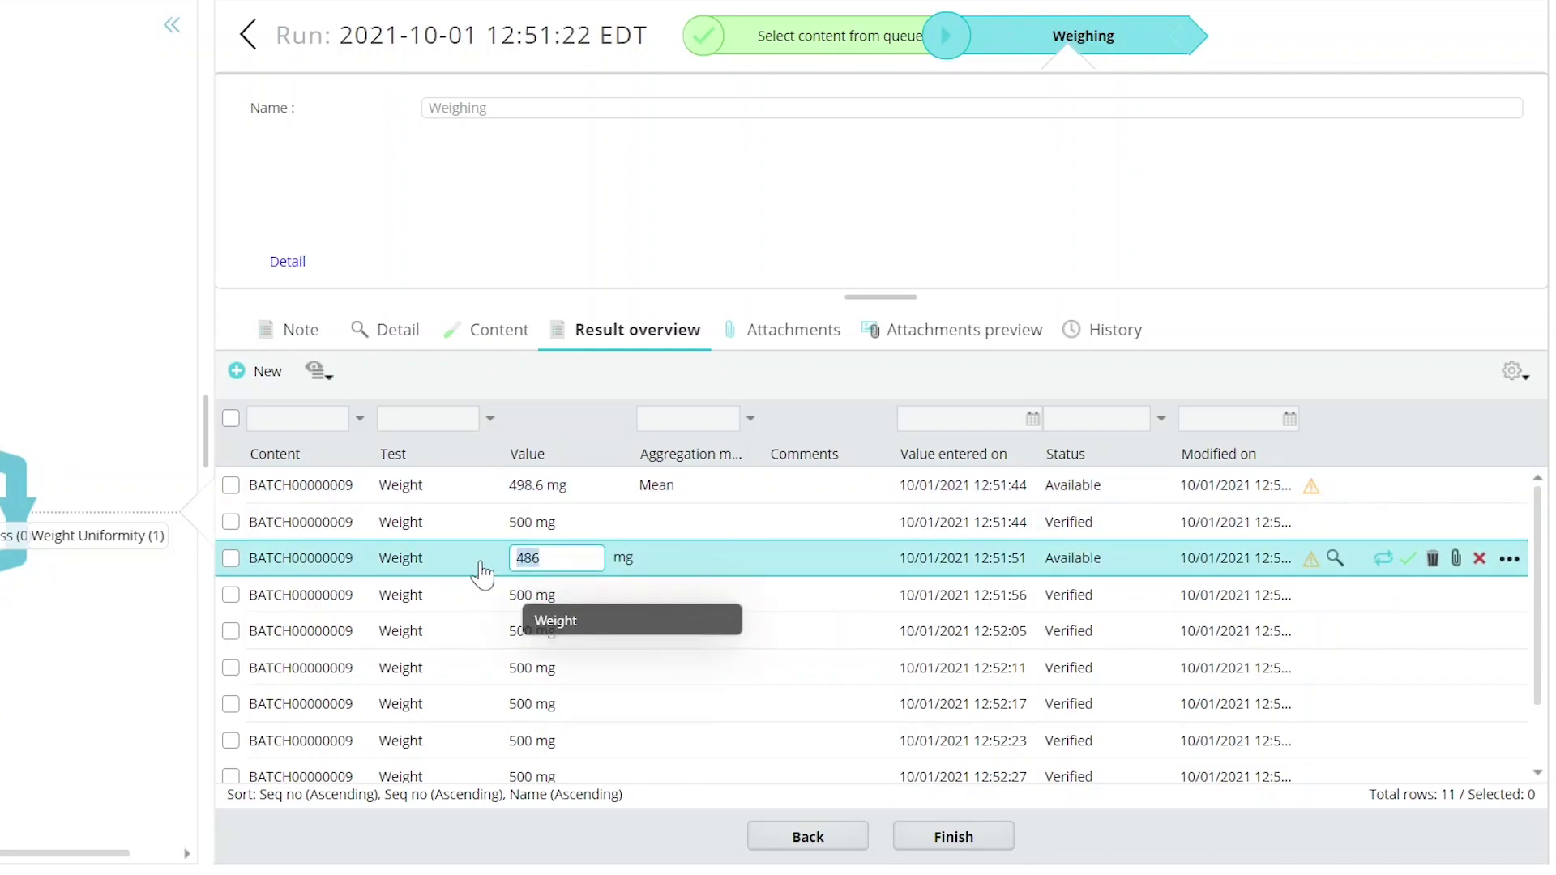
{"action": "type", "text": "500"}
{"action": "key", "text": "Return"}
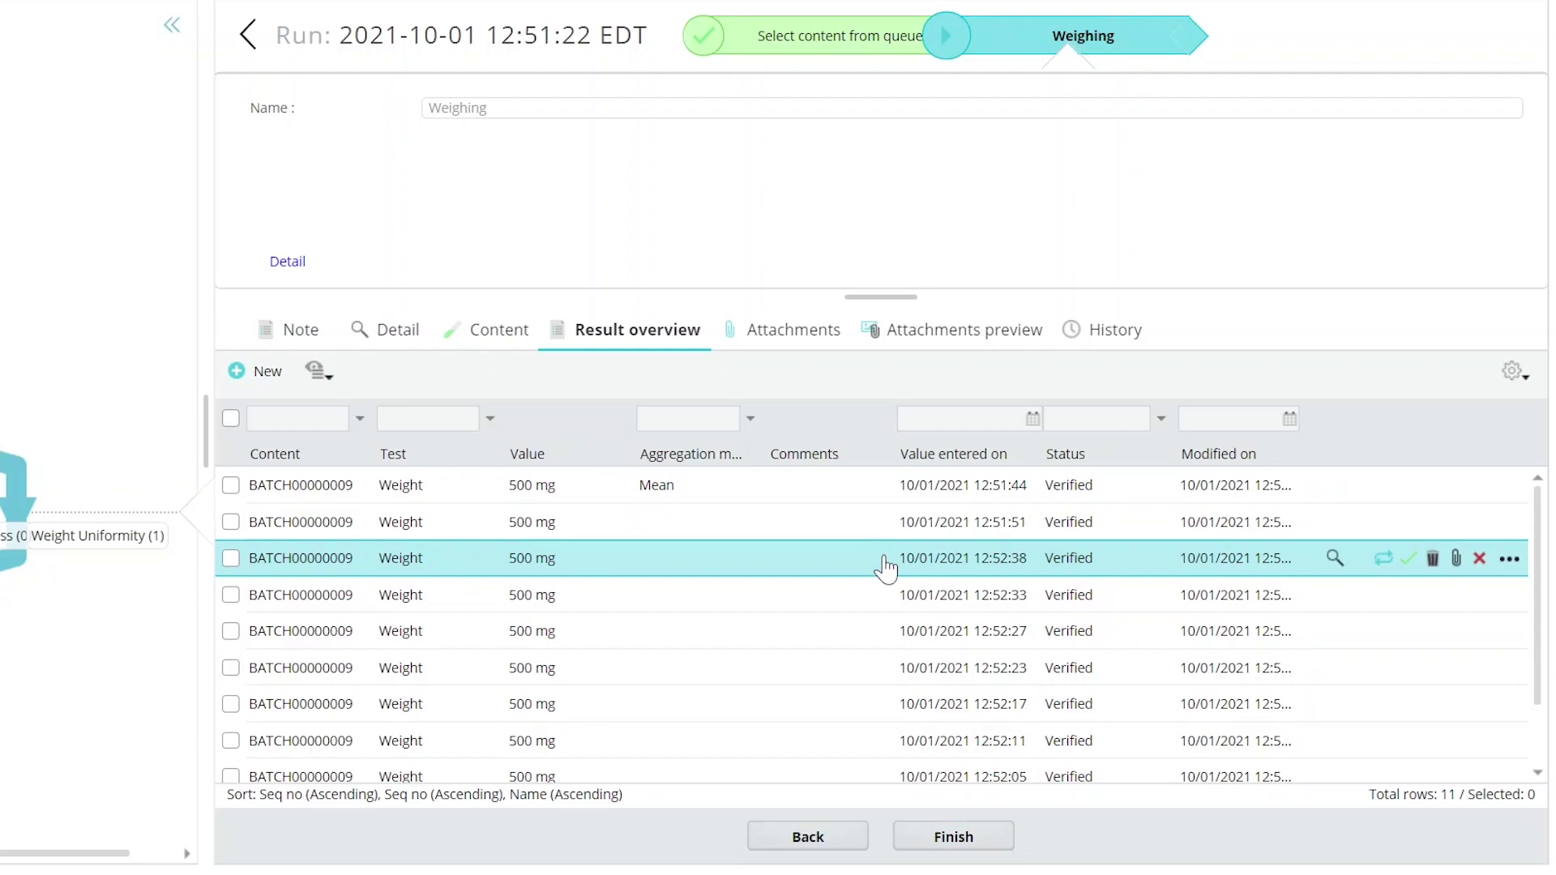
{"action": "left_click", "coordinate": [953, 836]}
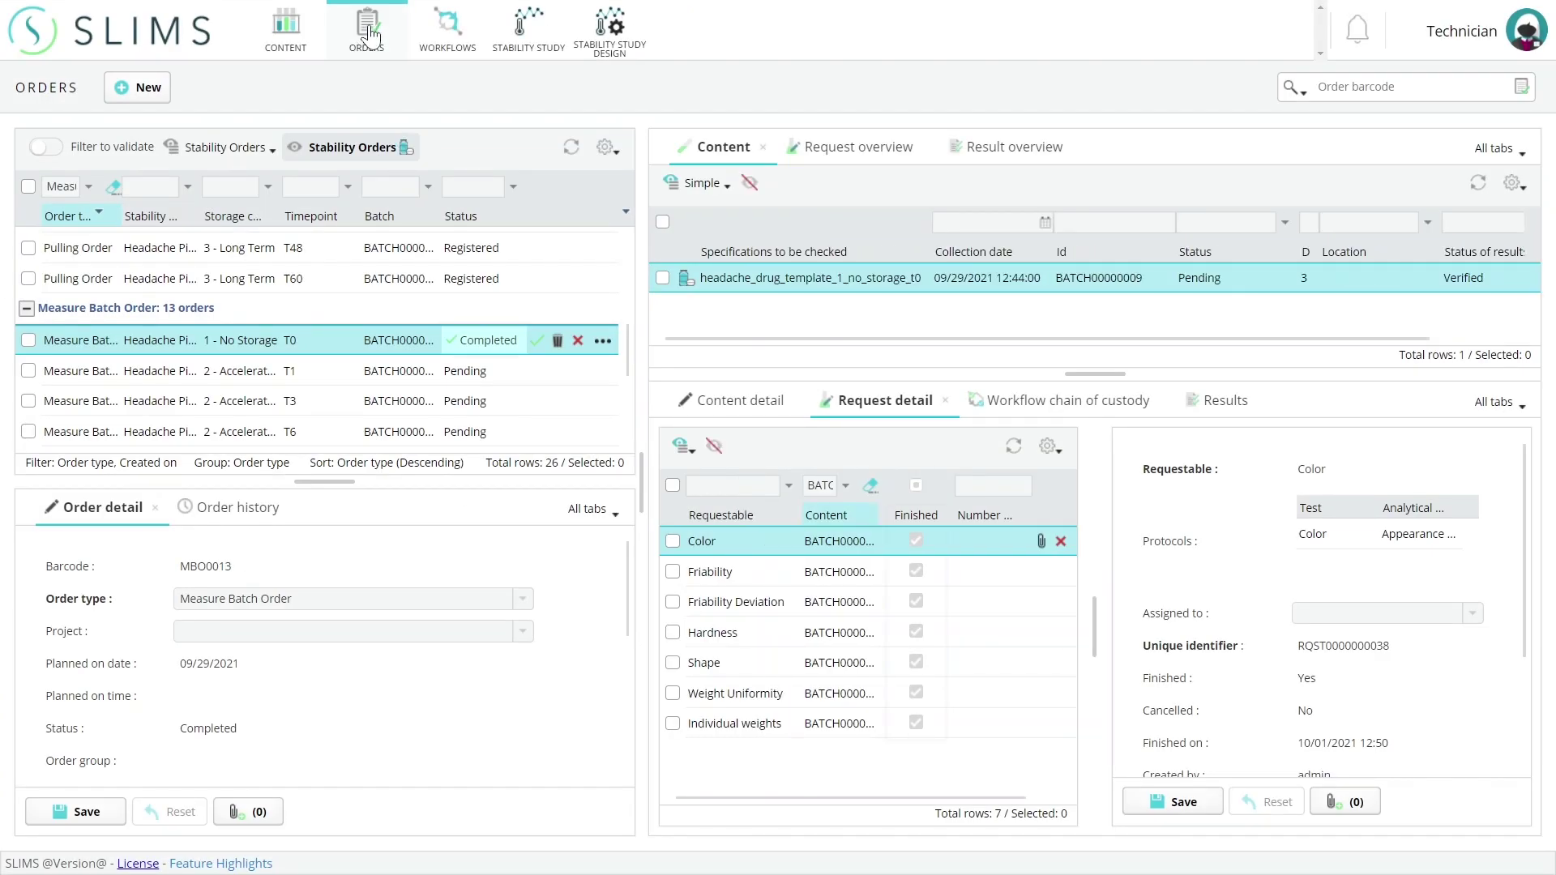
Check the order's Result overview, then switch to the Stability Study module.
{"action": "left_click", "coordinate": [999, 154]}
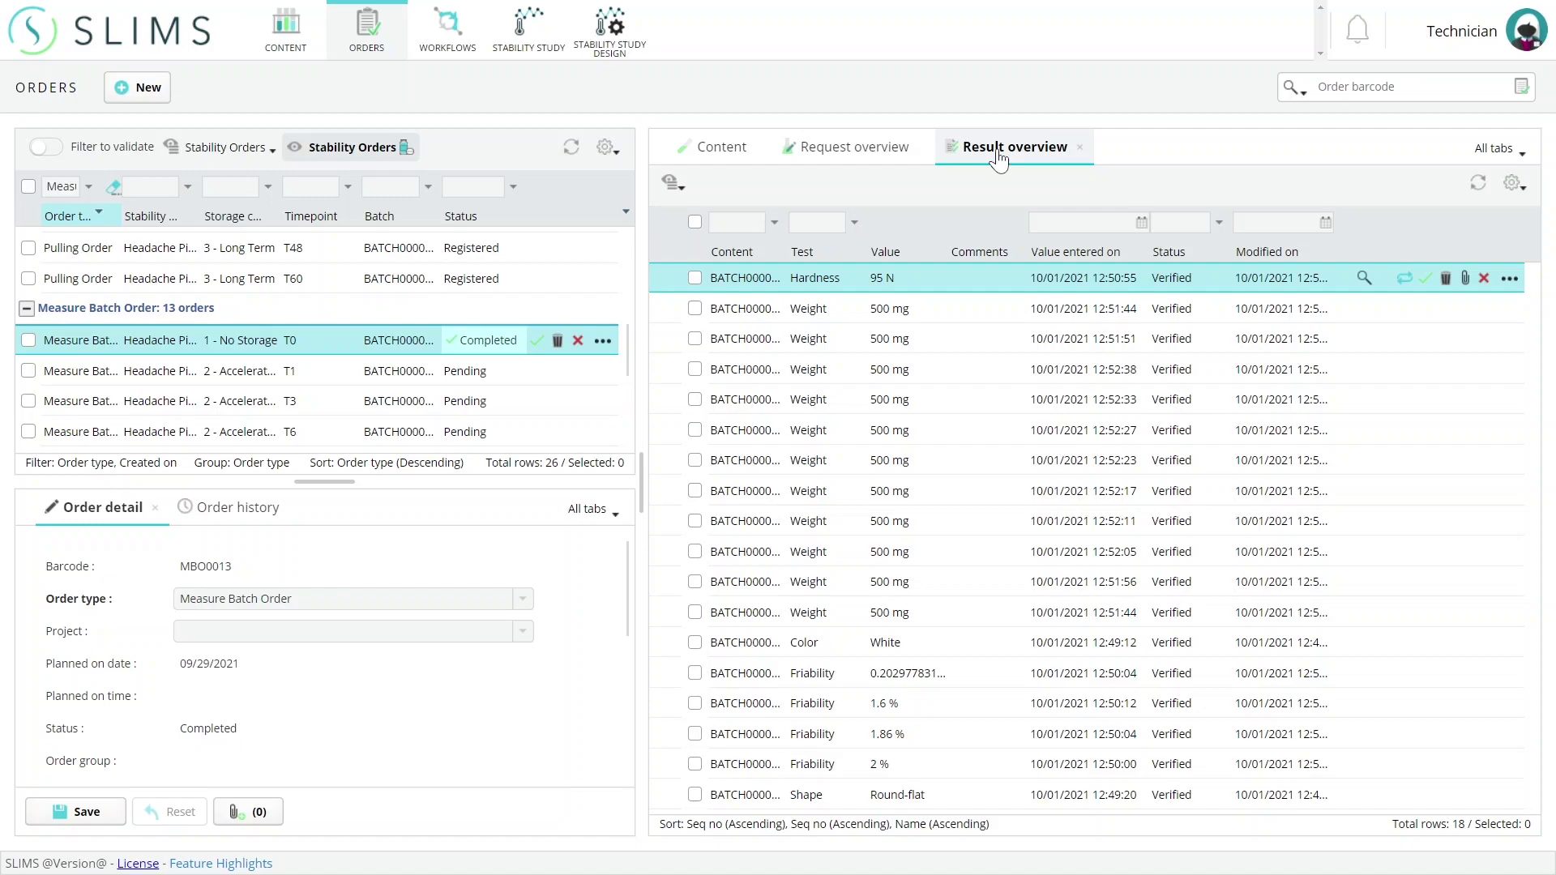
{"action": "left_click", "coordinate": [519, 39]}
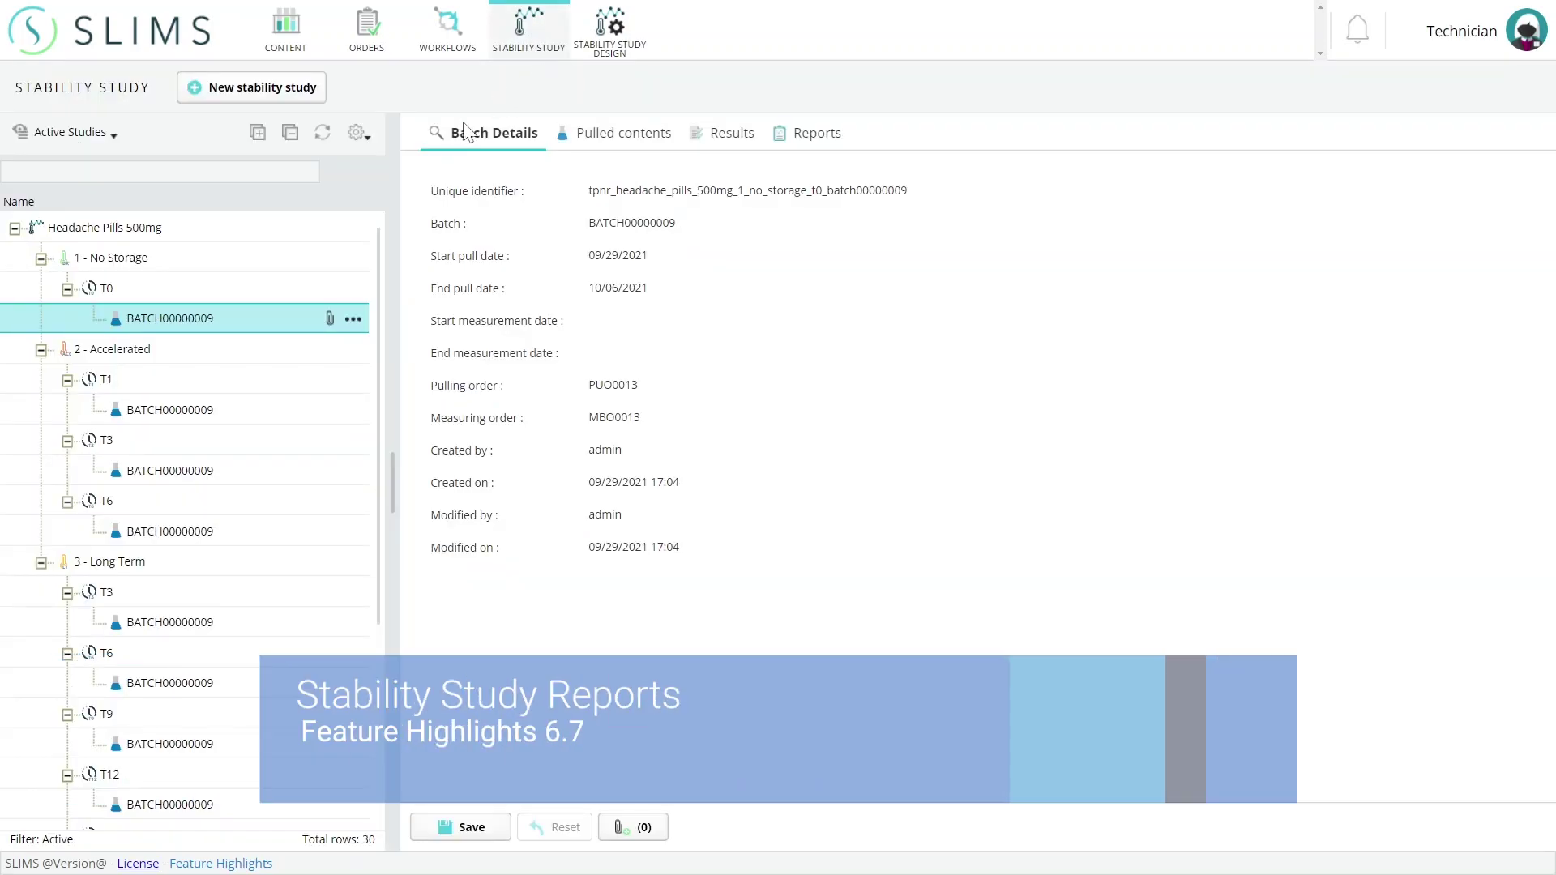
Select Headache Pills 500mg, view its enrolled batches and pulled contents, then its Results.
{"action": "left_click", "coordinate": [192, 232]}
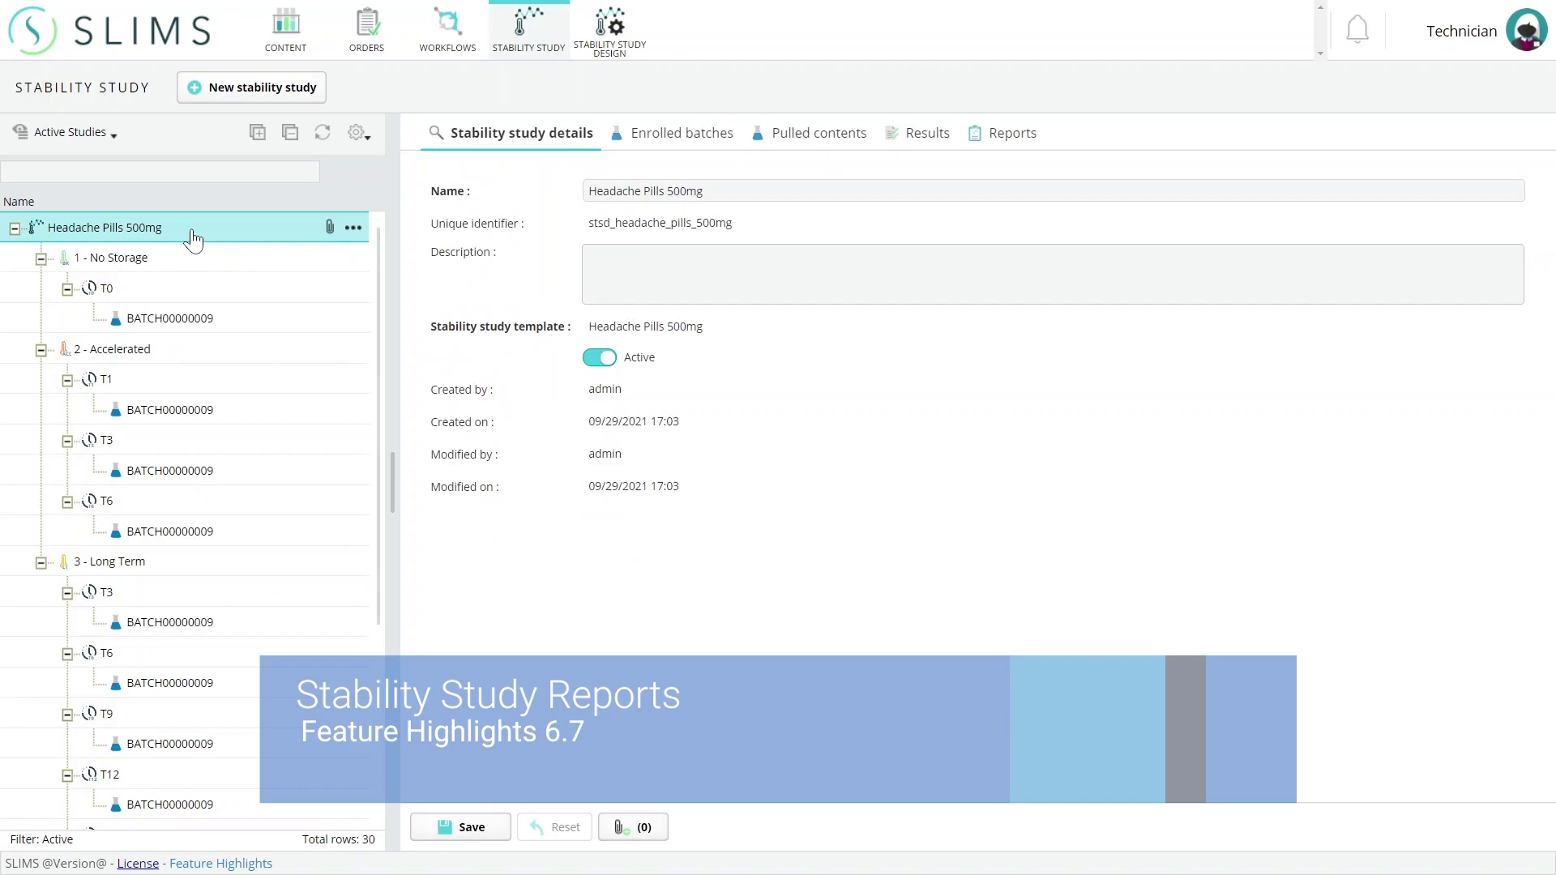
{"action": "left_click", "coordinate": [677, 135]}
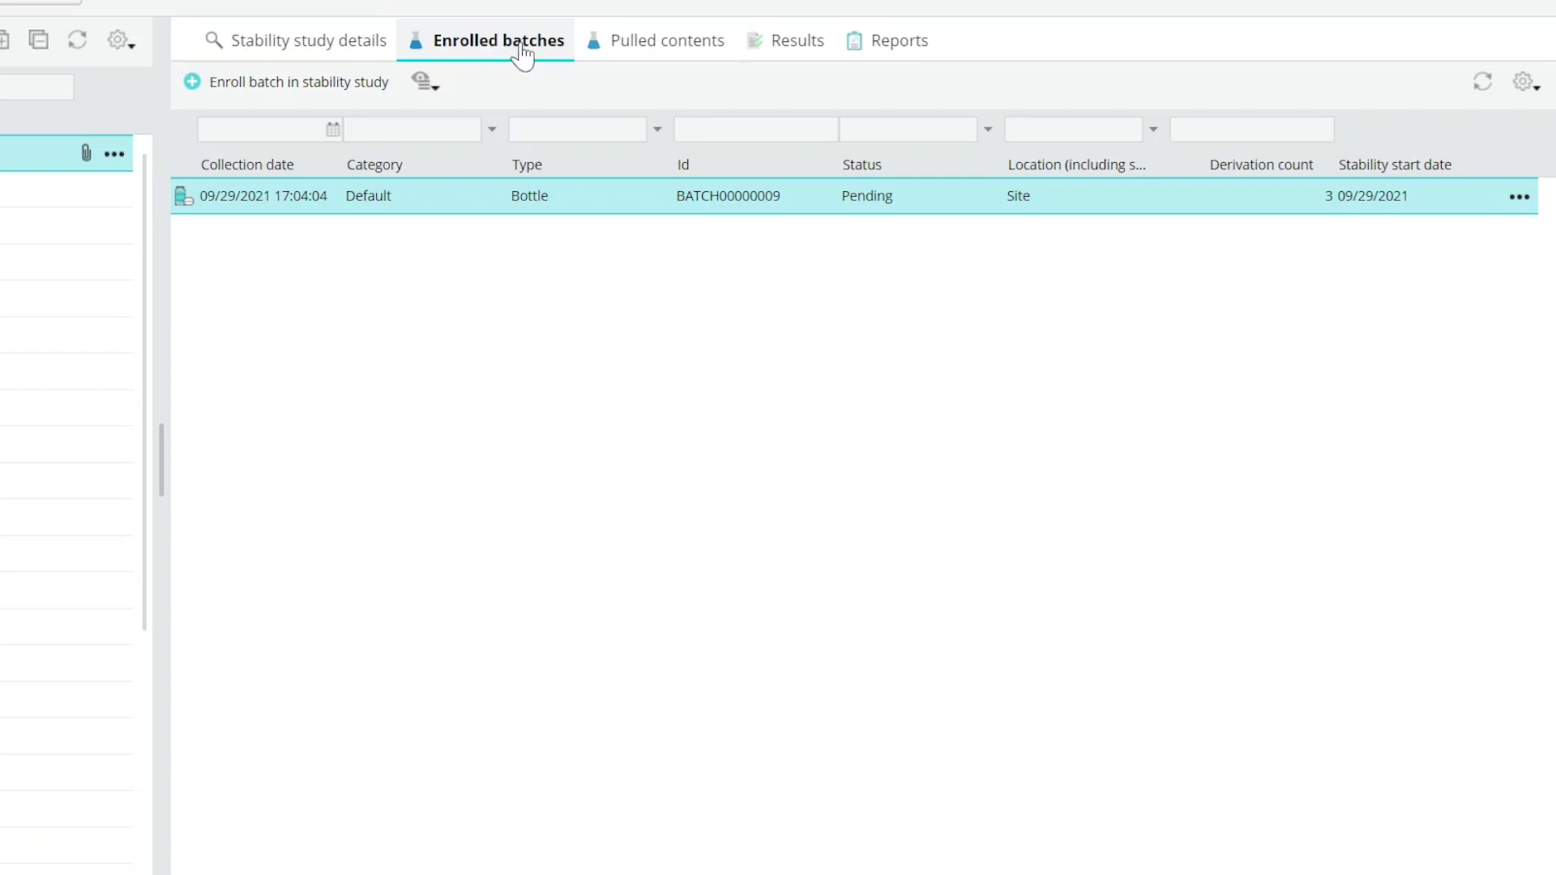
{"action": "left_click", "coordinate": [636, 52]}
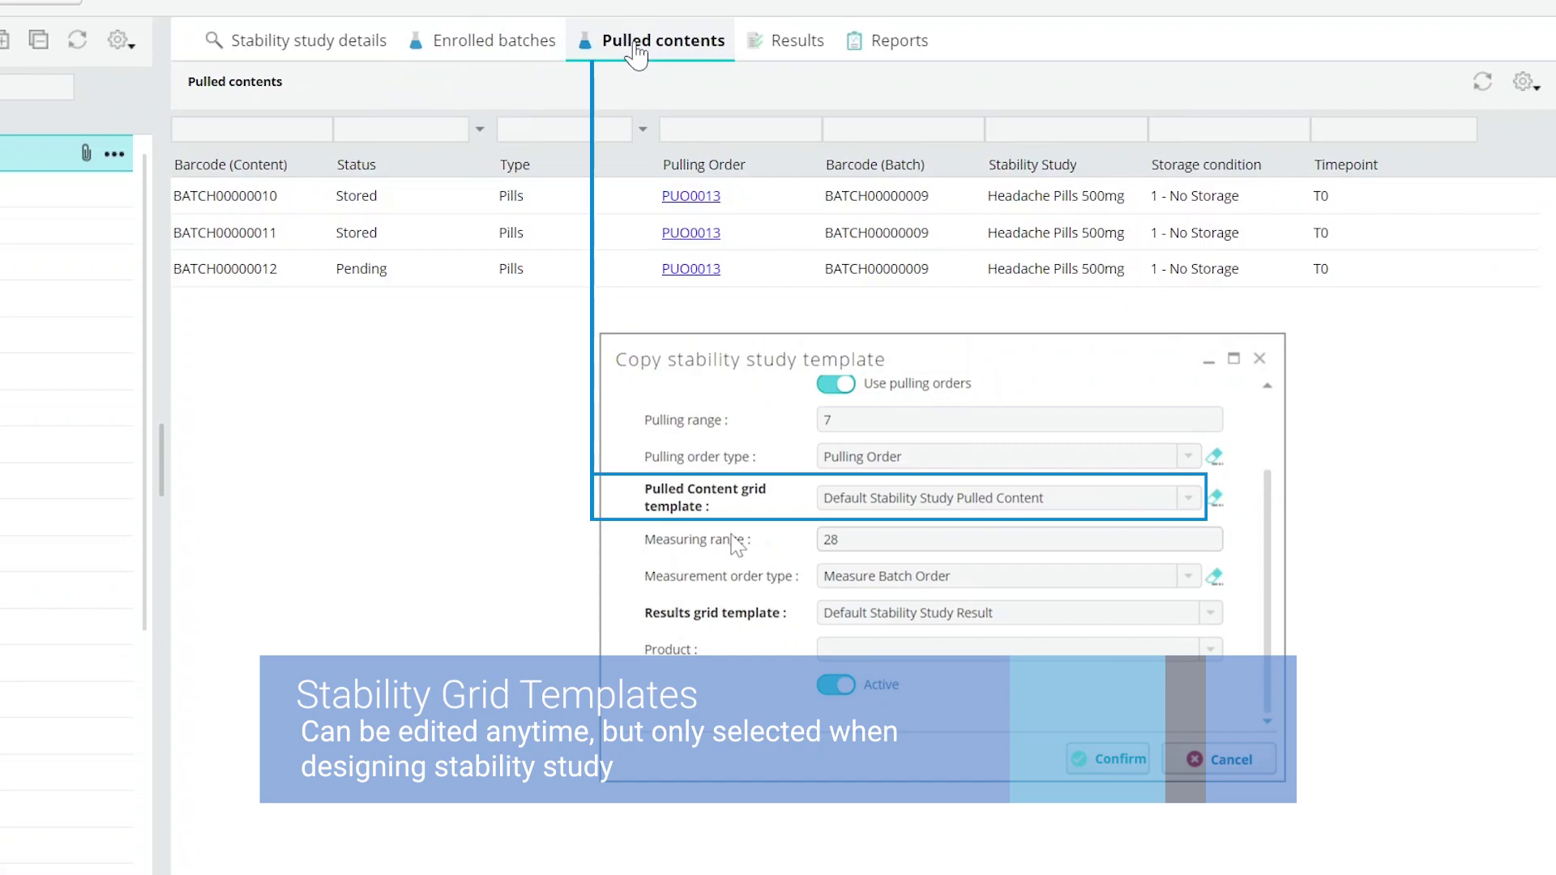
{"action": "left_click", "coordinate": [789, 50]}
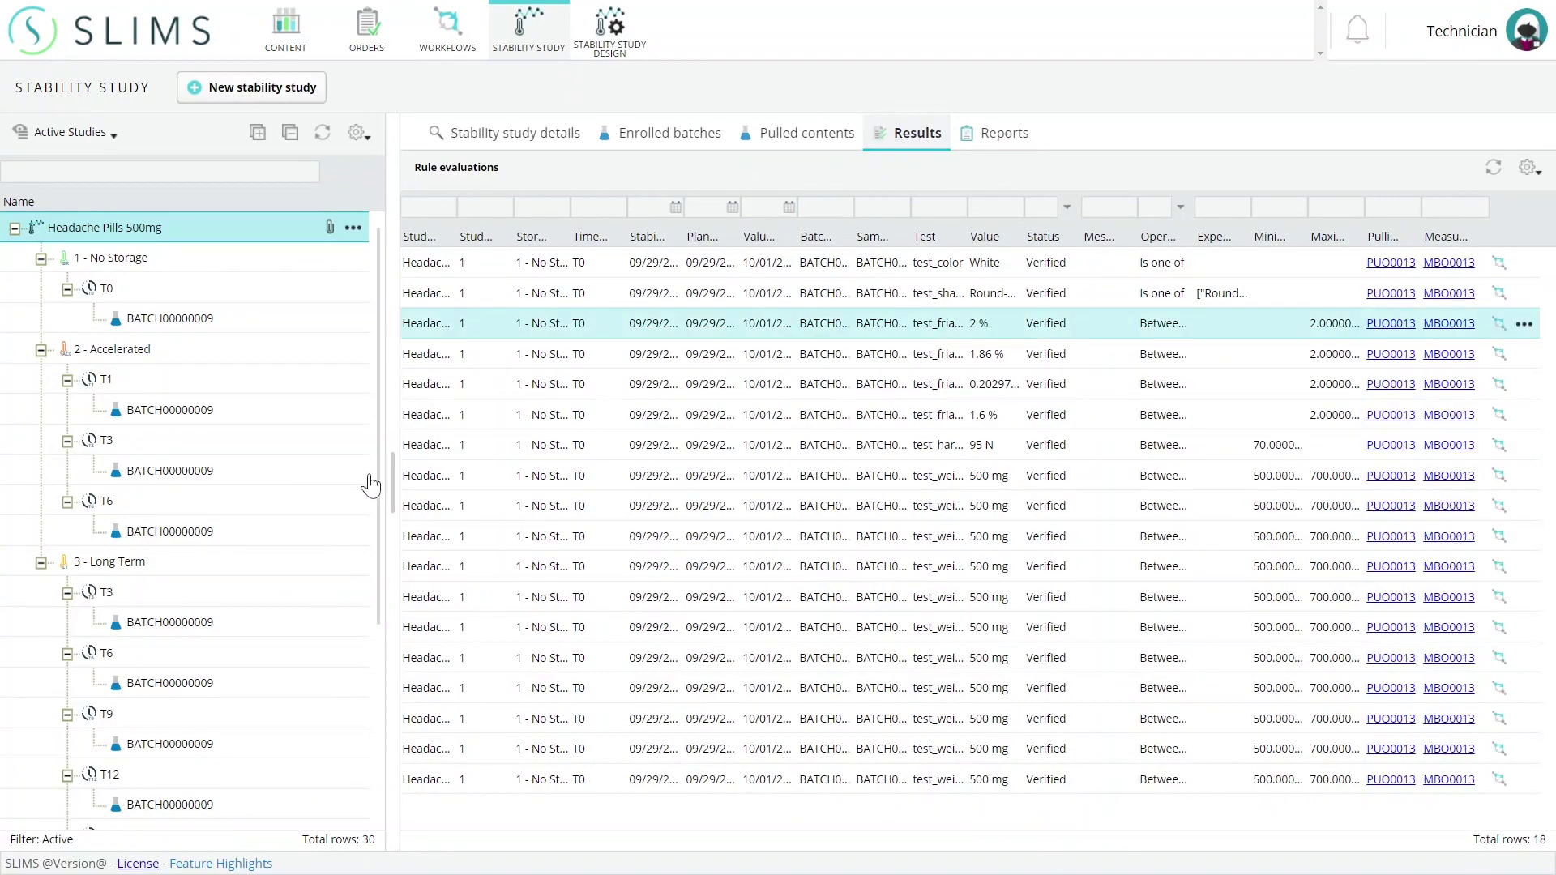
{"action": "left_click", "coordinate": [392, 472]}
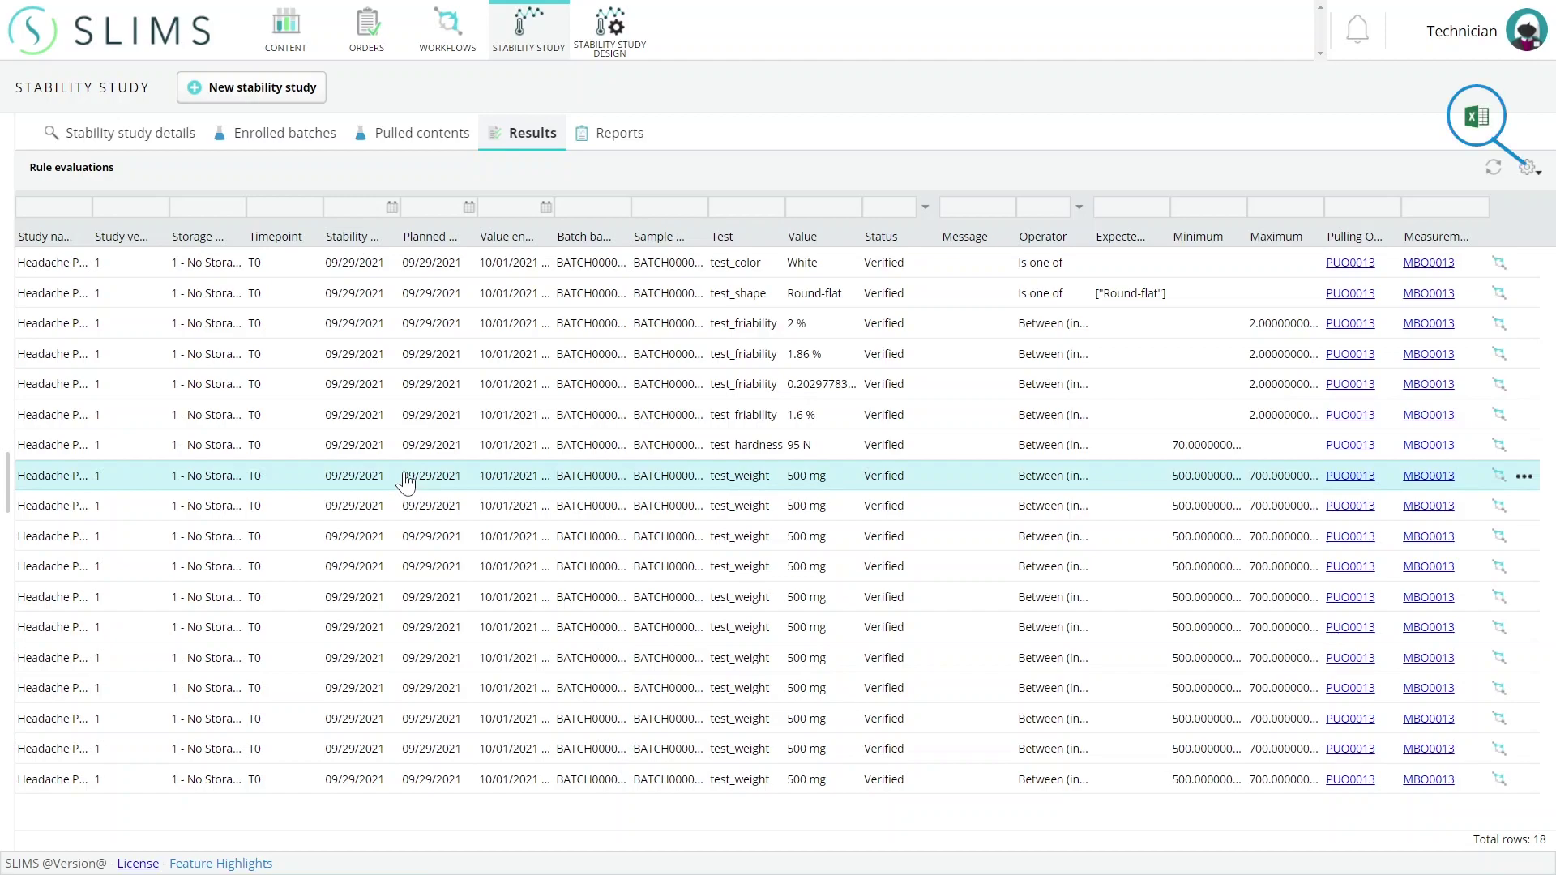
{"action": "left_click", "coordinate": [1500, 537]}
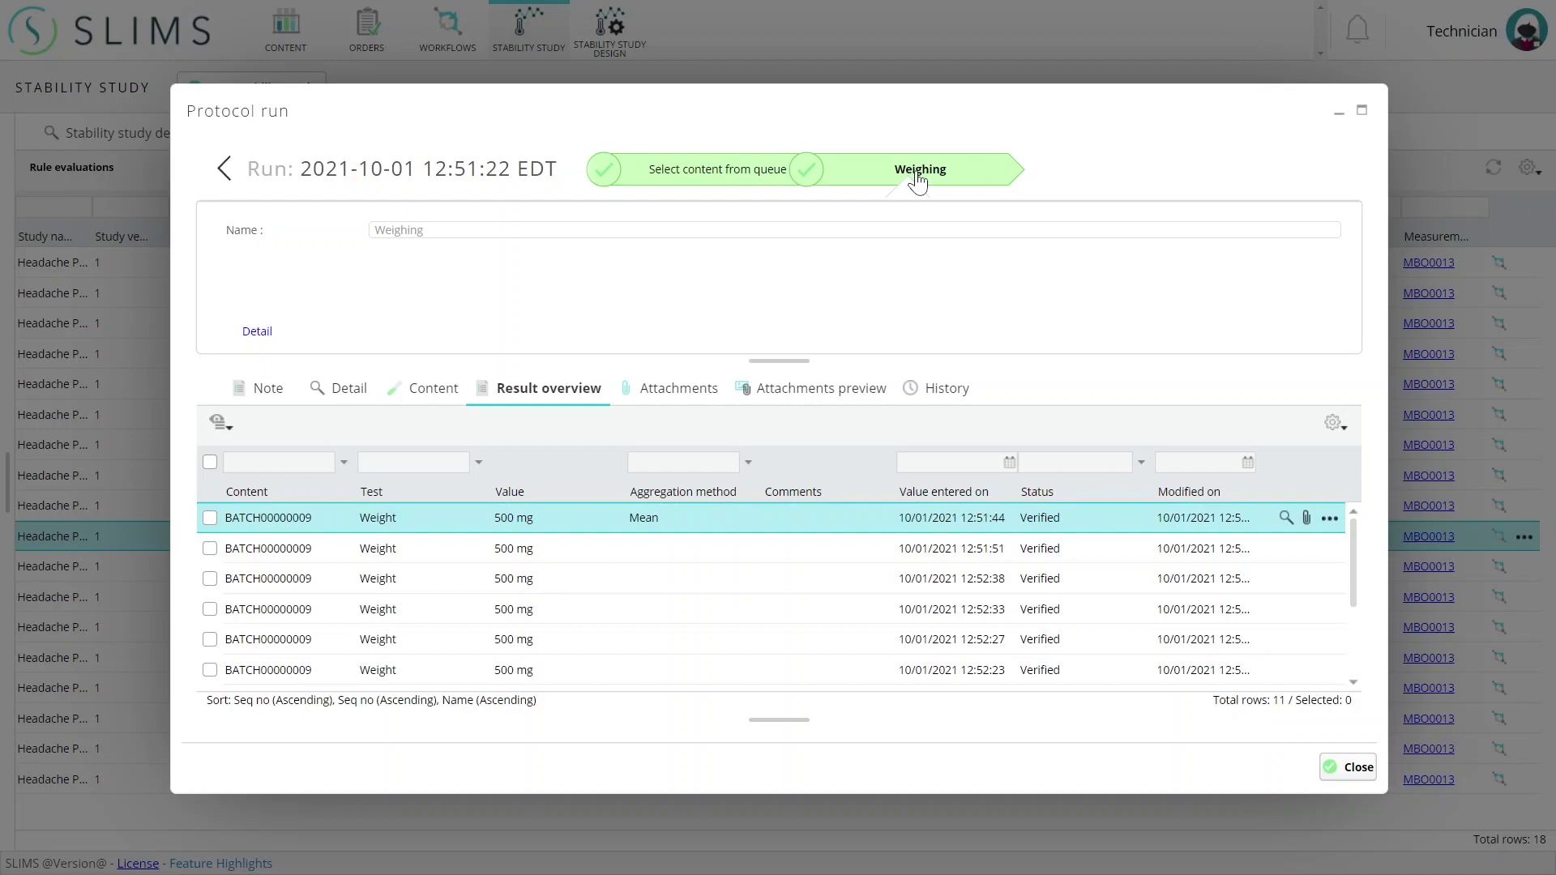
{"action": "left_click", "coordinate": [1348, 767]}
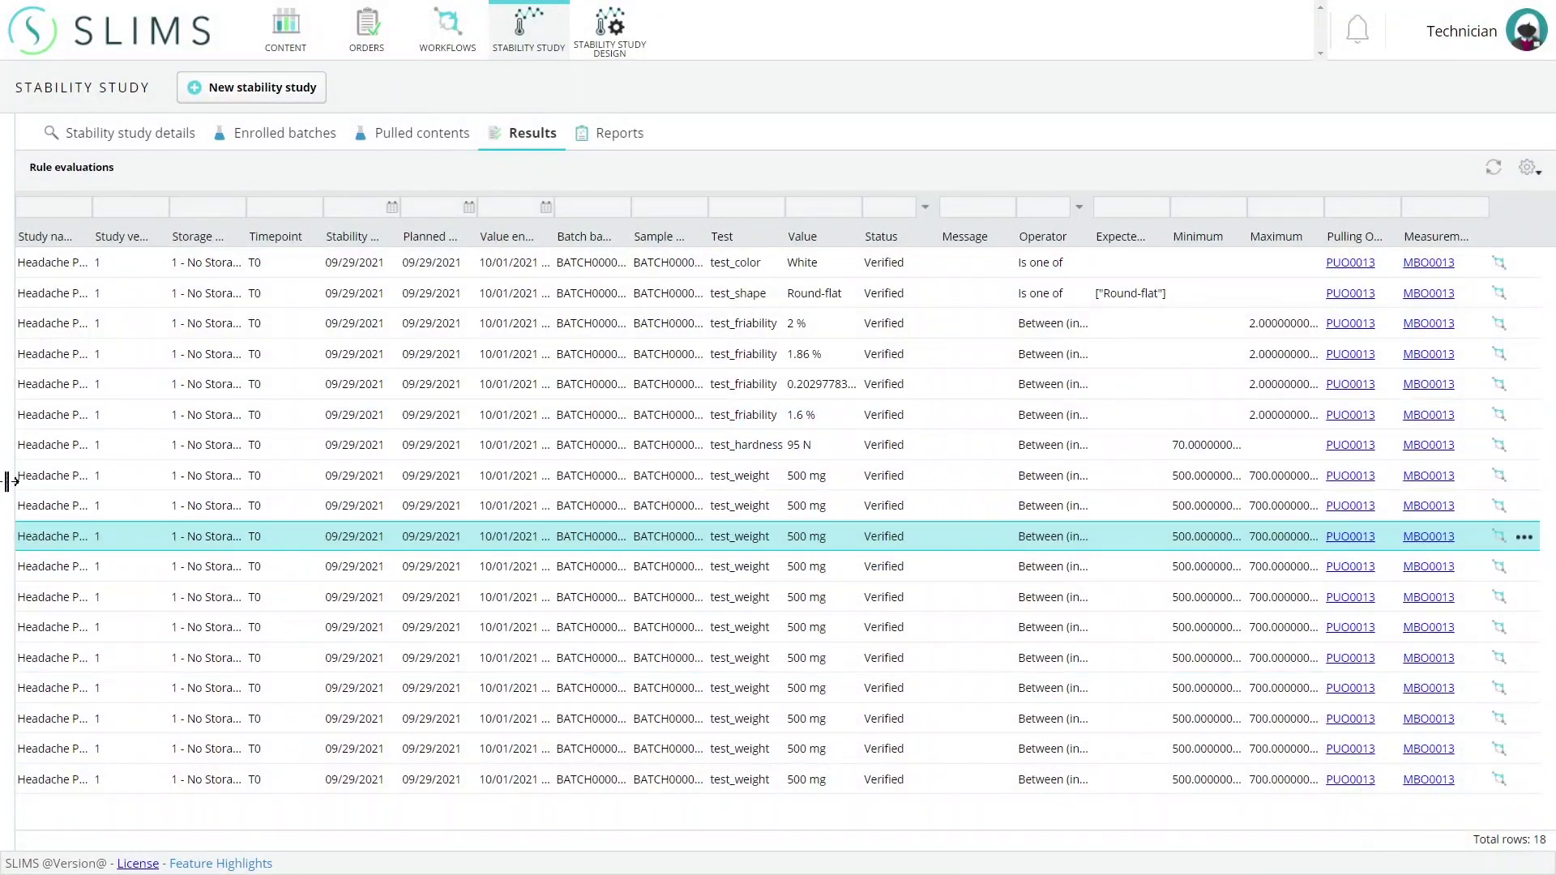
{"action": "left_click", "coordinate": [6, 485]}
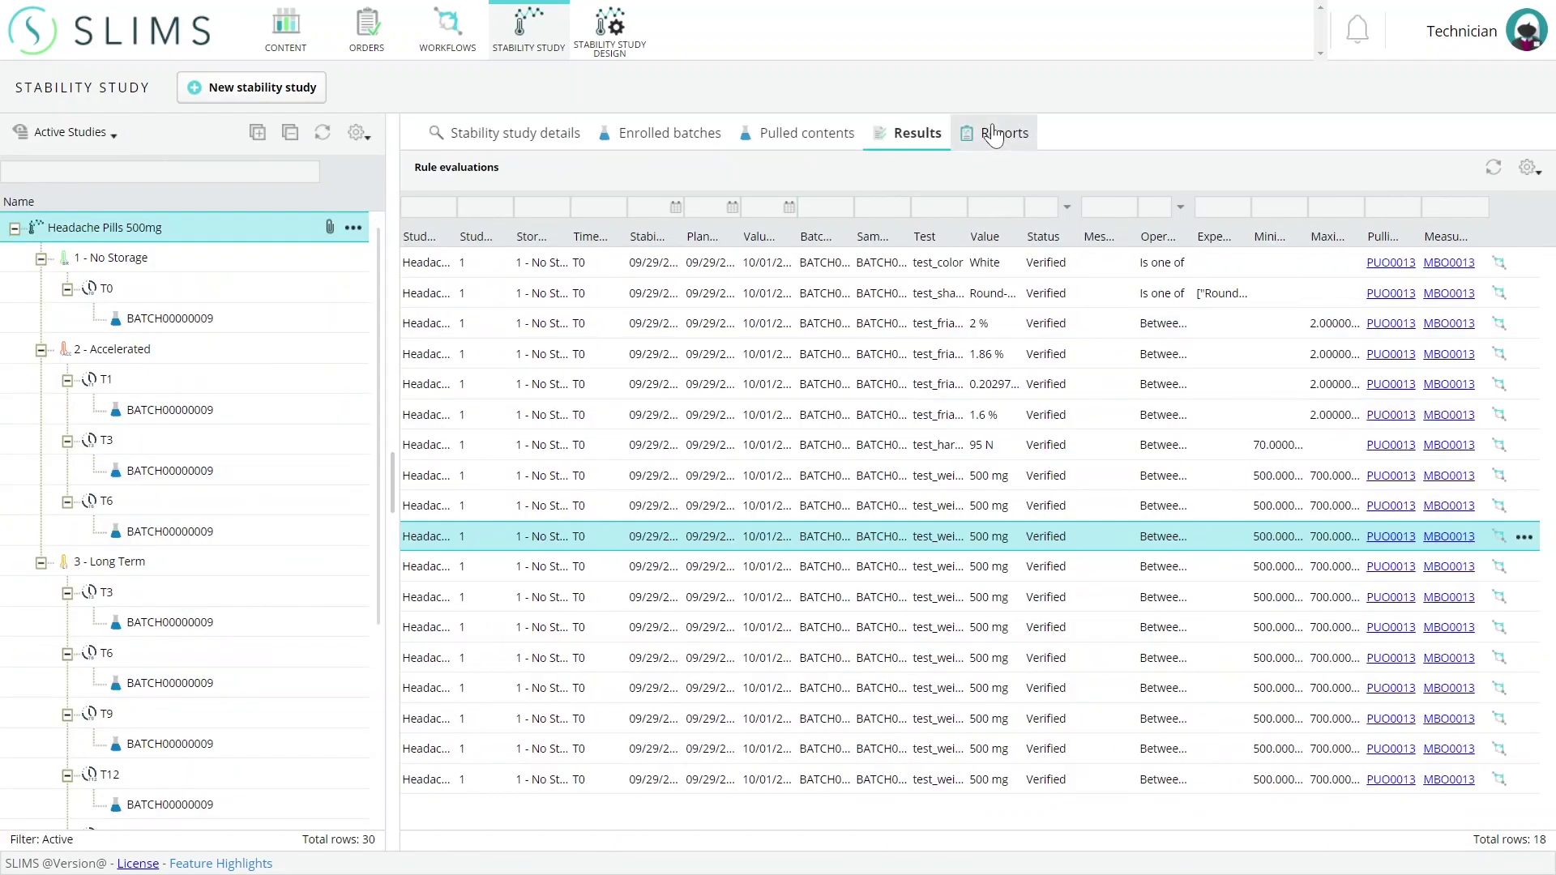
Generate a PDF report from the Stability Study Default Report template and review it.
{"action": "left_click", "coordinate": [994, 133]}
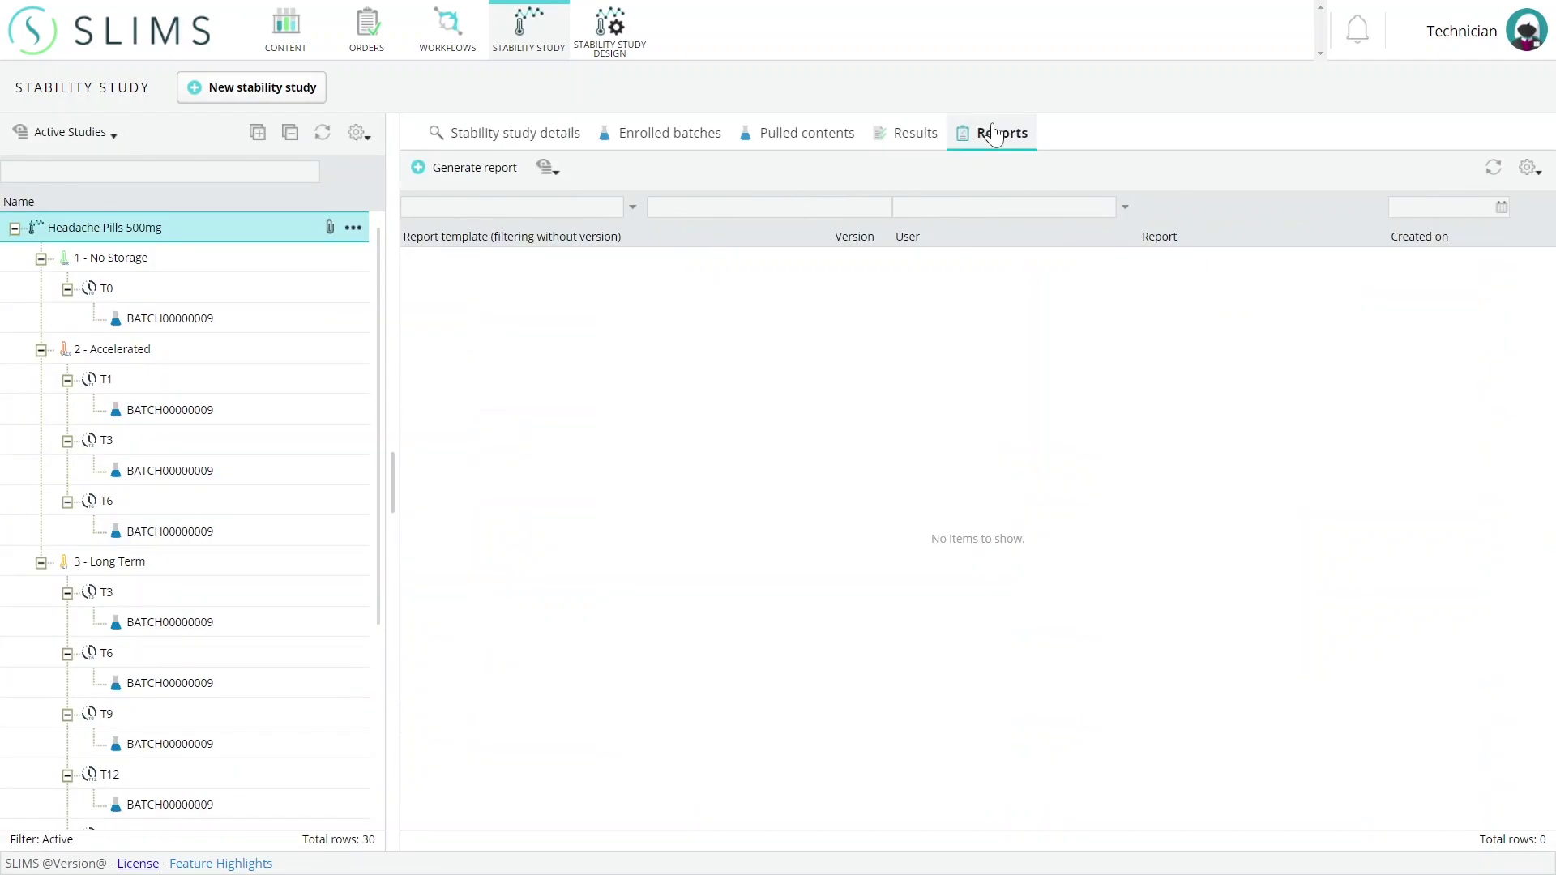
{"action": "left_click", "coordinate": [478, 173]}
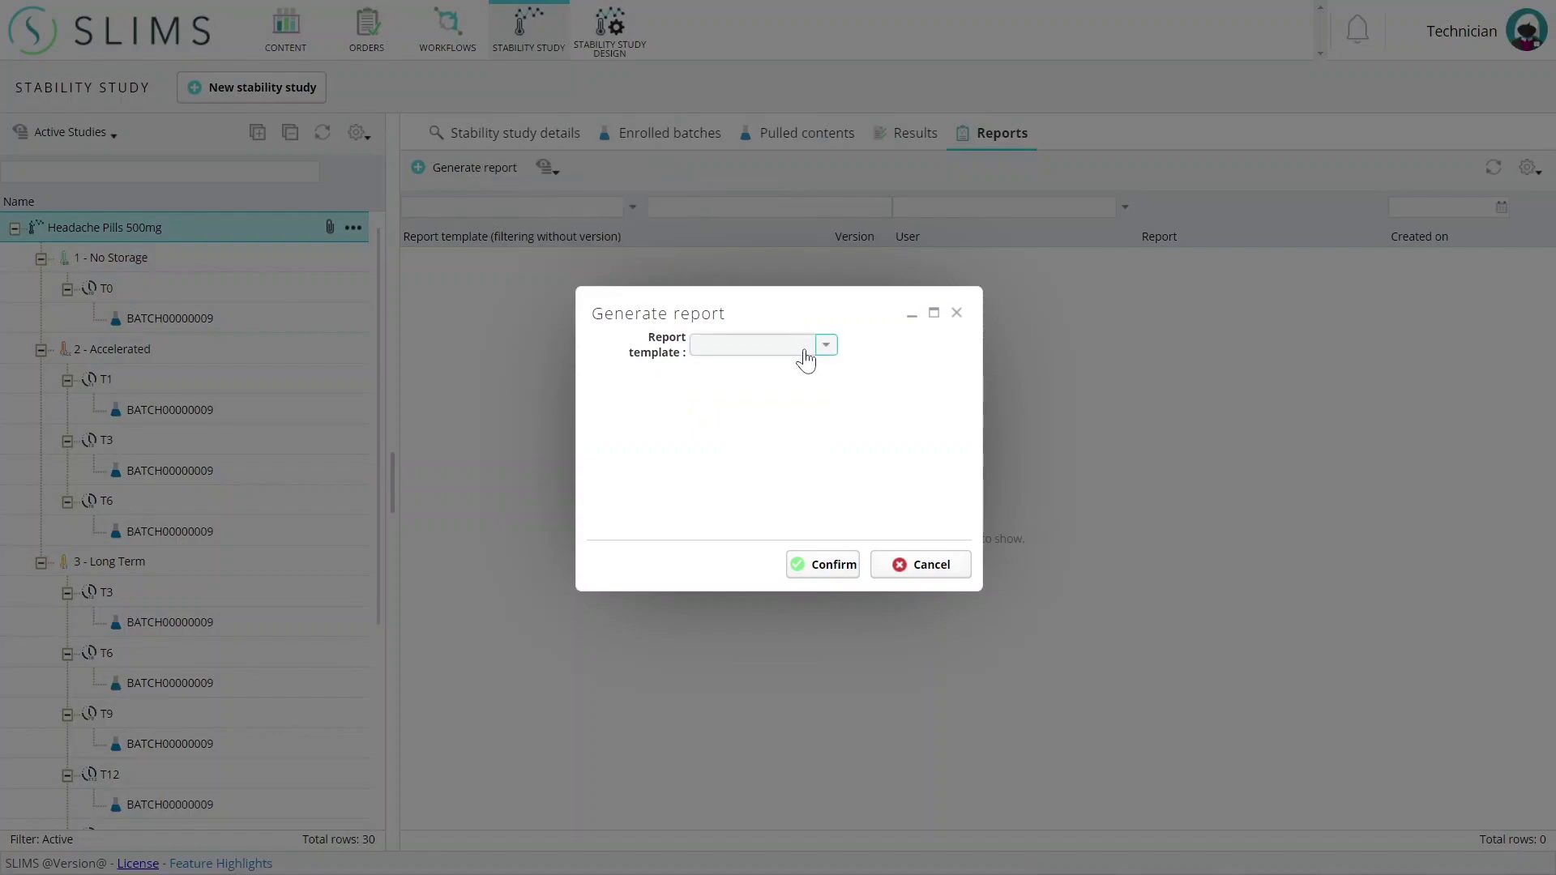
{"action": "left_click", "coordinate": [825, 347]}
{"action": "left_click", "coordinate": [813, 384]}
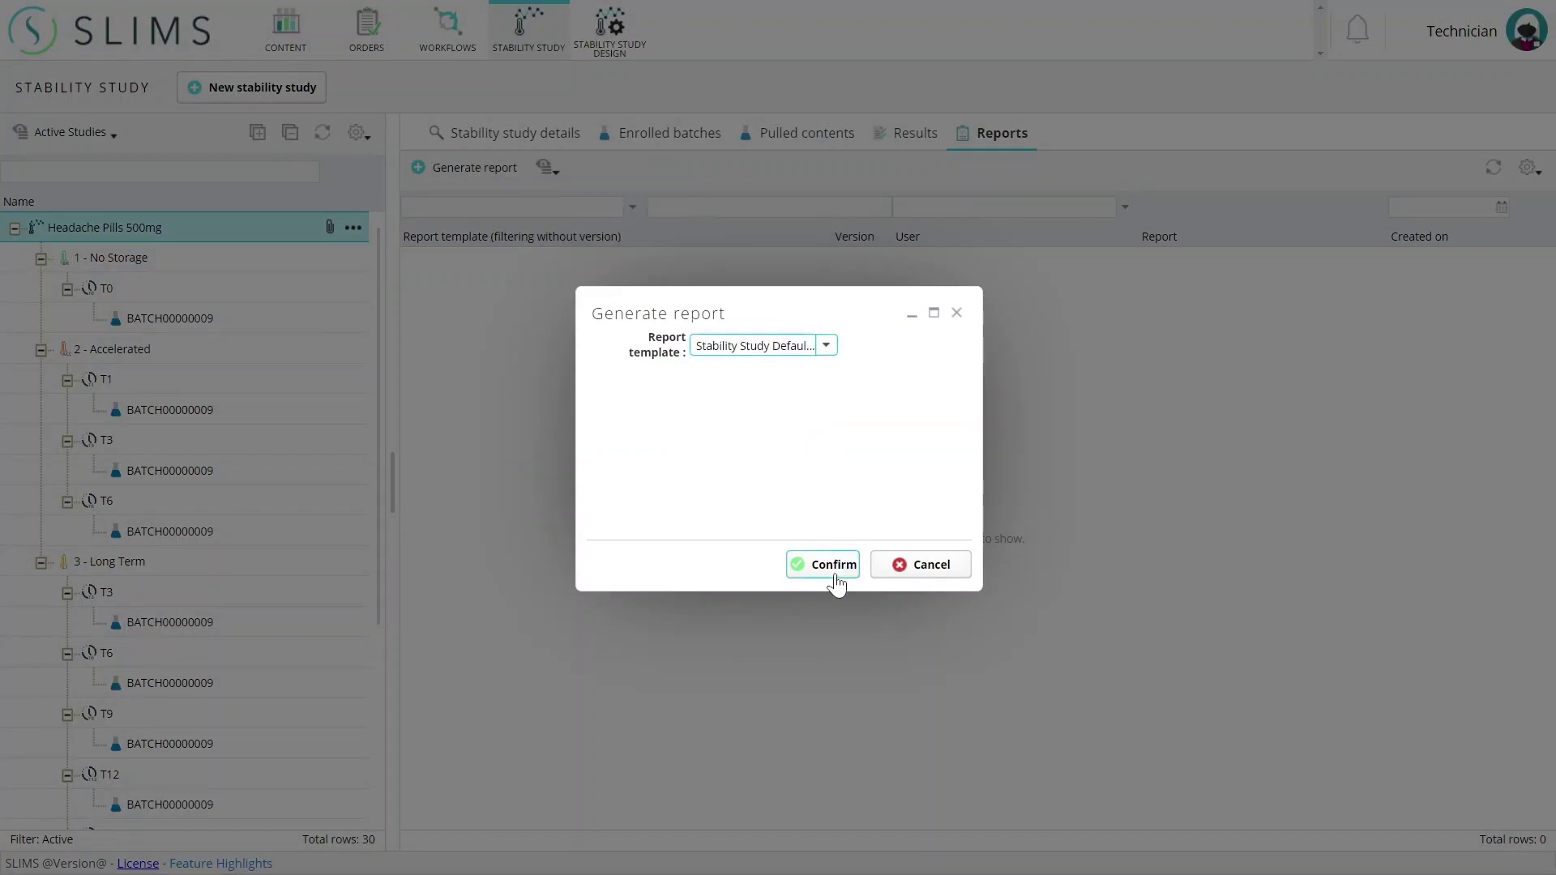
{"action": "left_click", "coordinate": [835, 580]}
{"action": "left_click", "coordinate": [817, 617]}
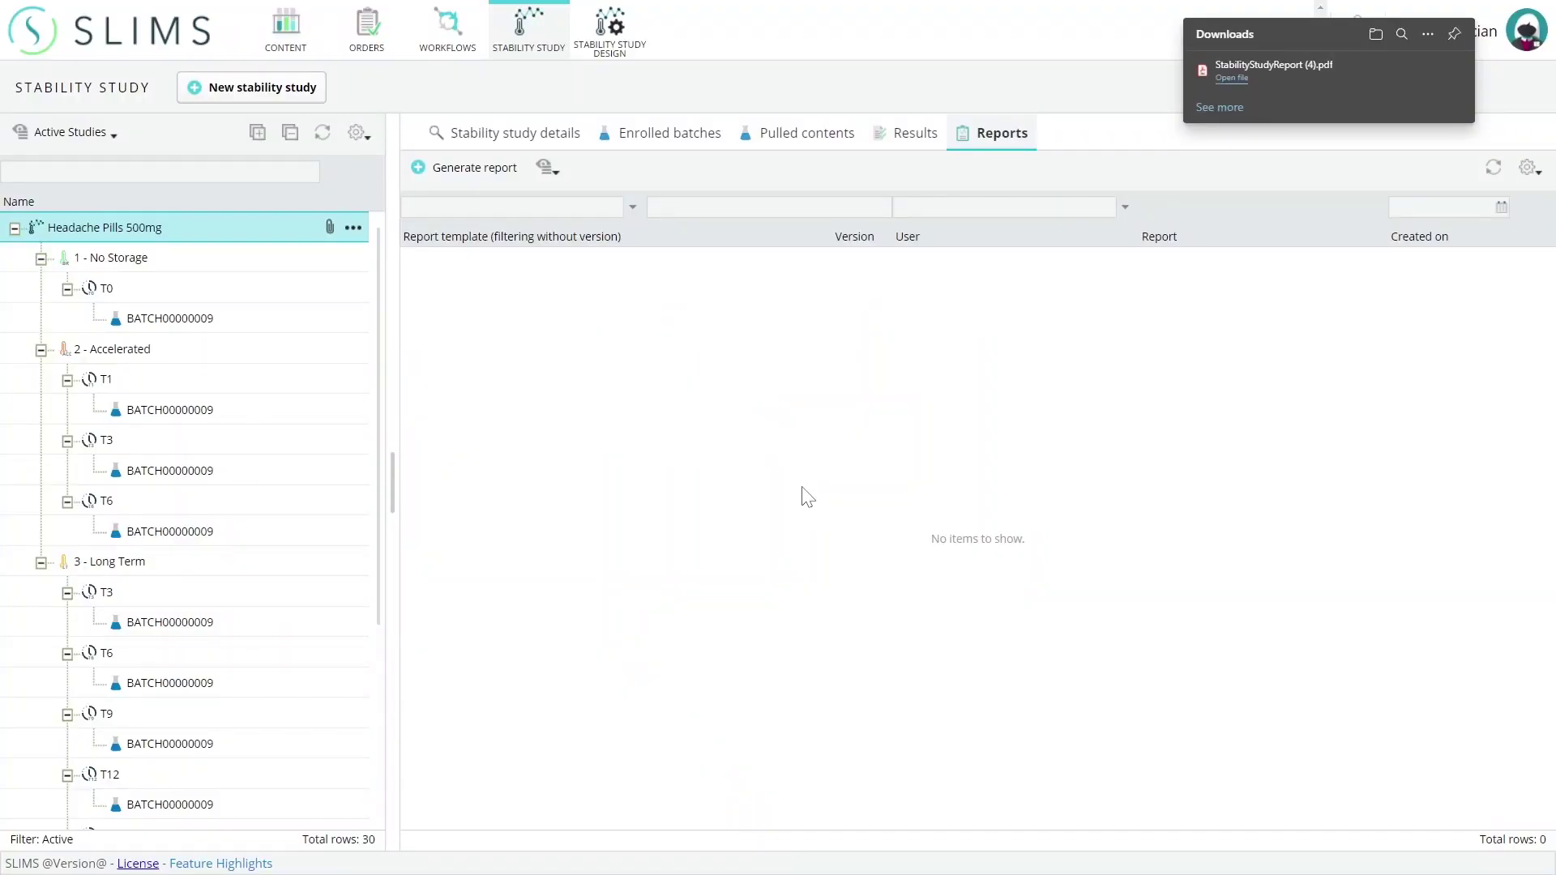
{"action": "left_click", "coordinate": [1227, 75]}
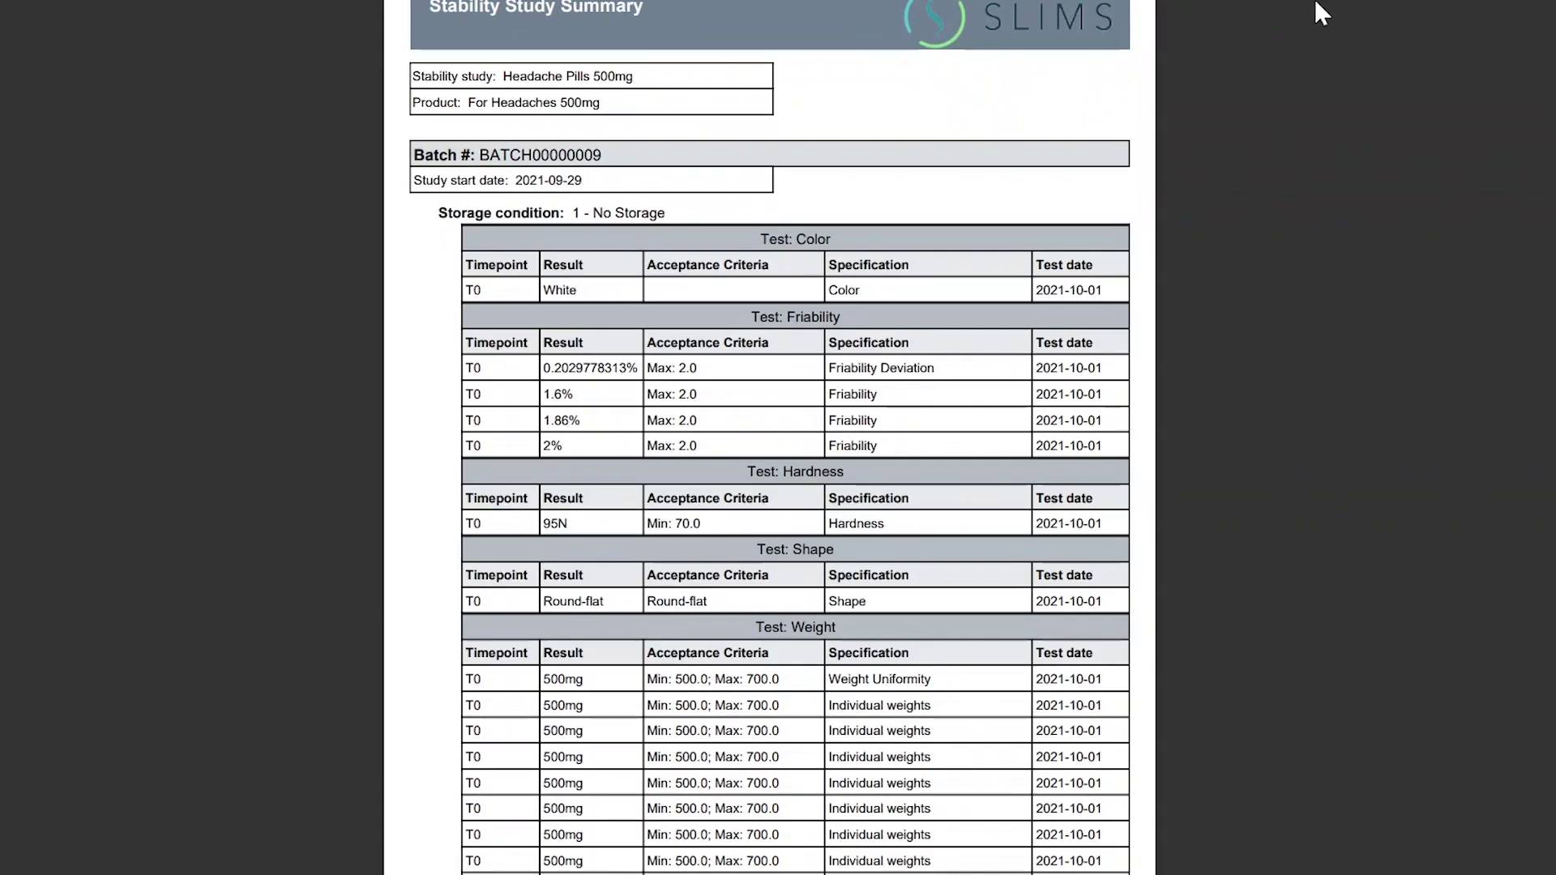
{"action": "scroll", "coordinate": [1321, 16], "scroll_direction": "down", "scroll_amount": 2}
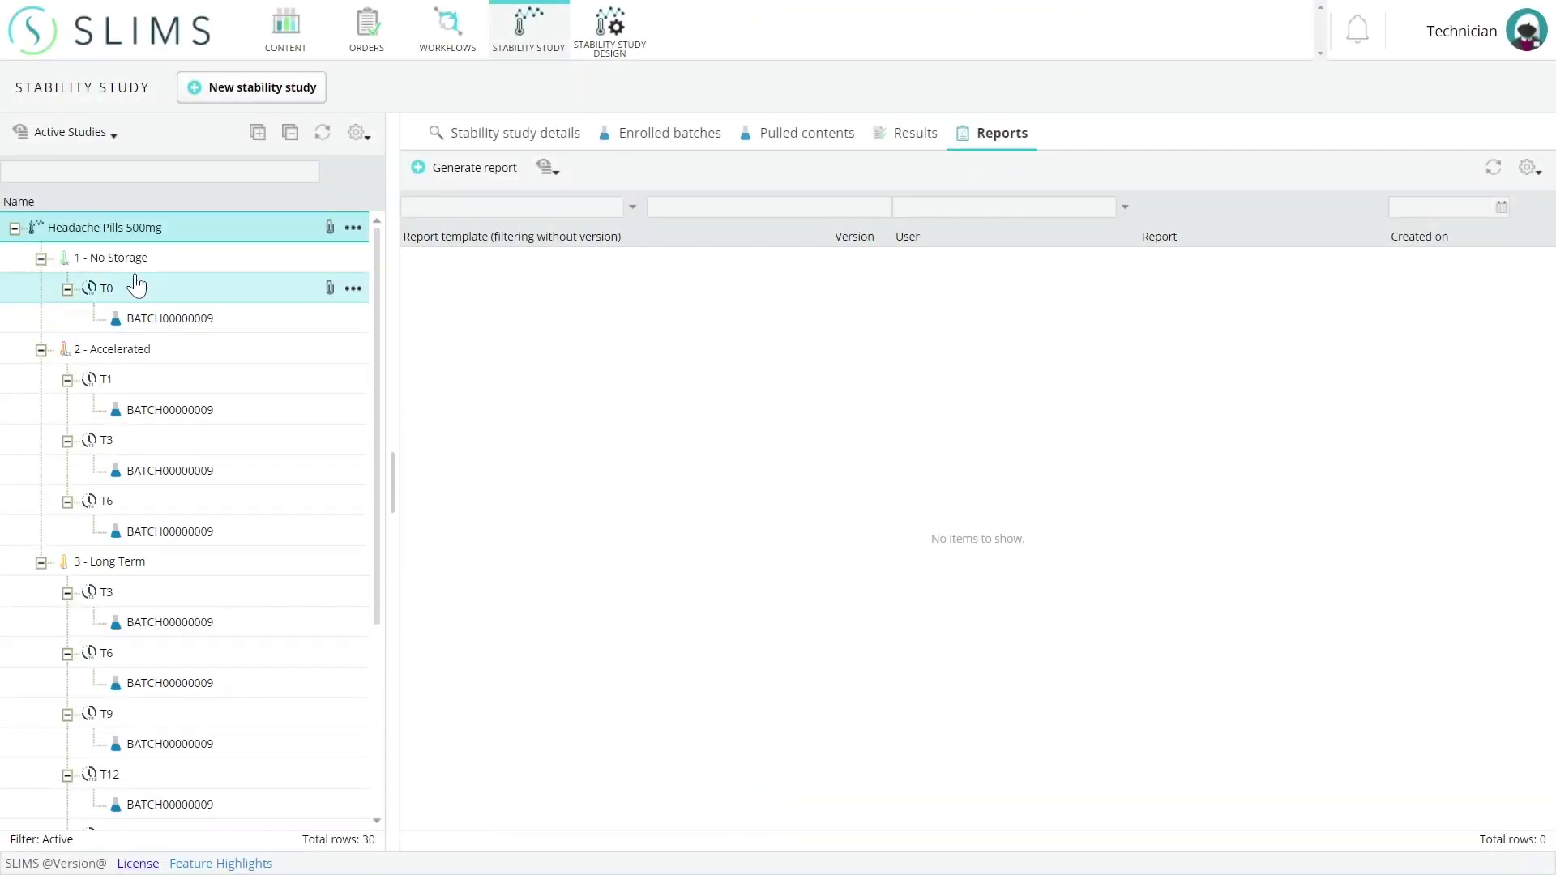
Select the T0 node under 1 - No Storage and list its pulled contents.
{"action": "left_click", "coordinate": [120, 290]}
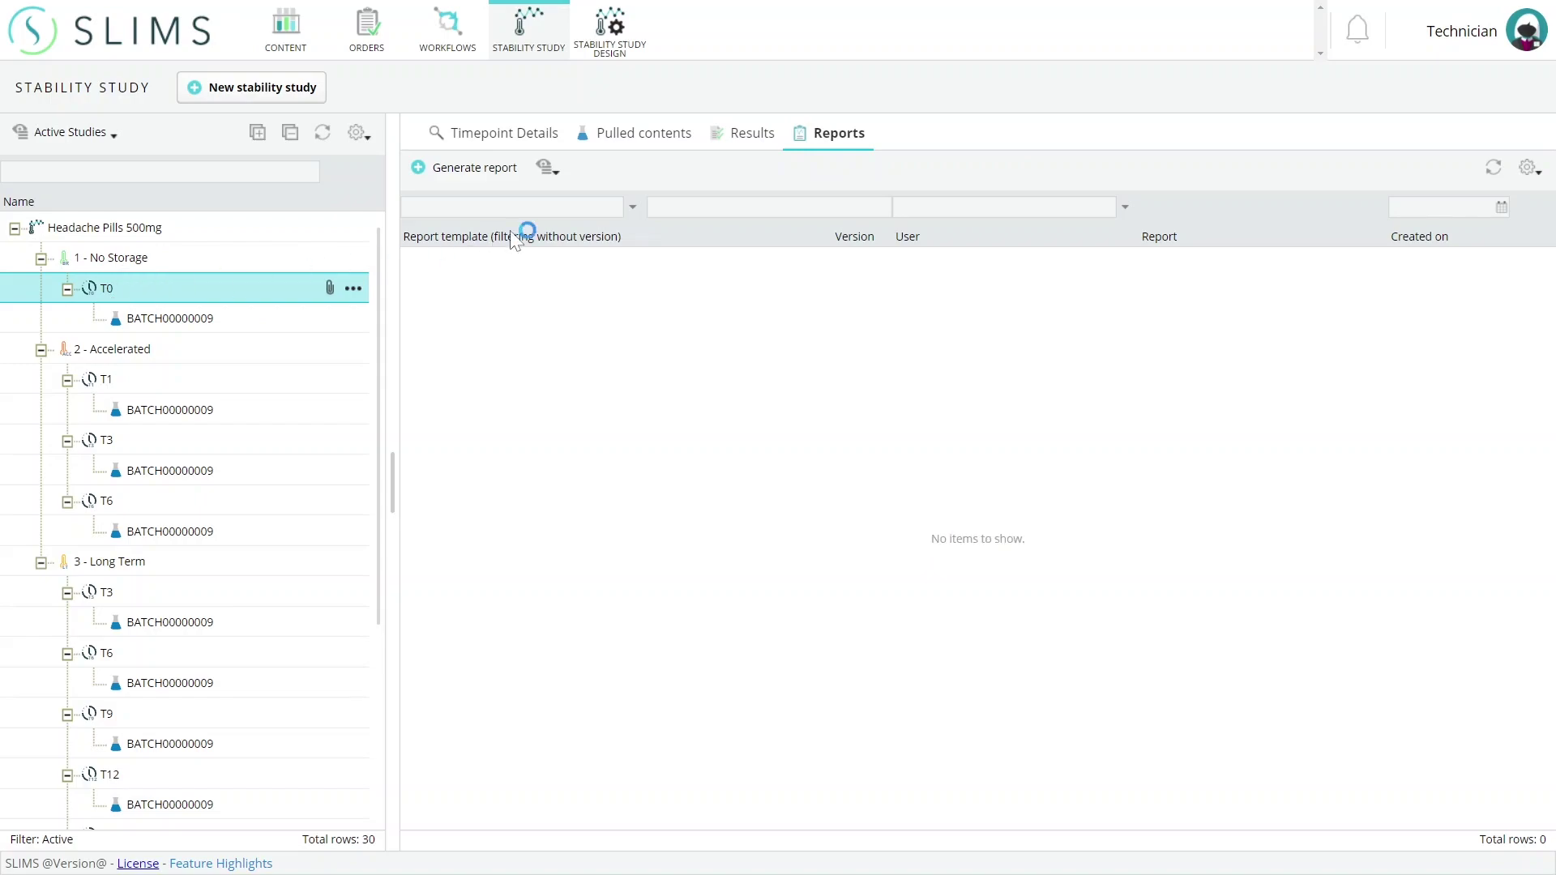
{"action": "left_click", "coordinate": [628, 136]}
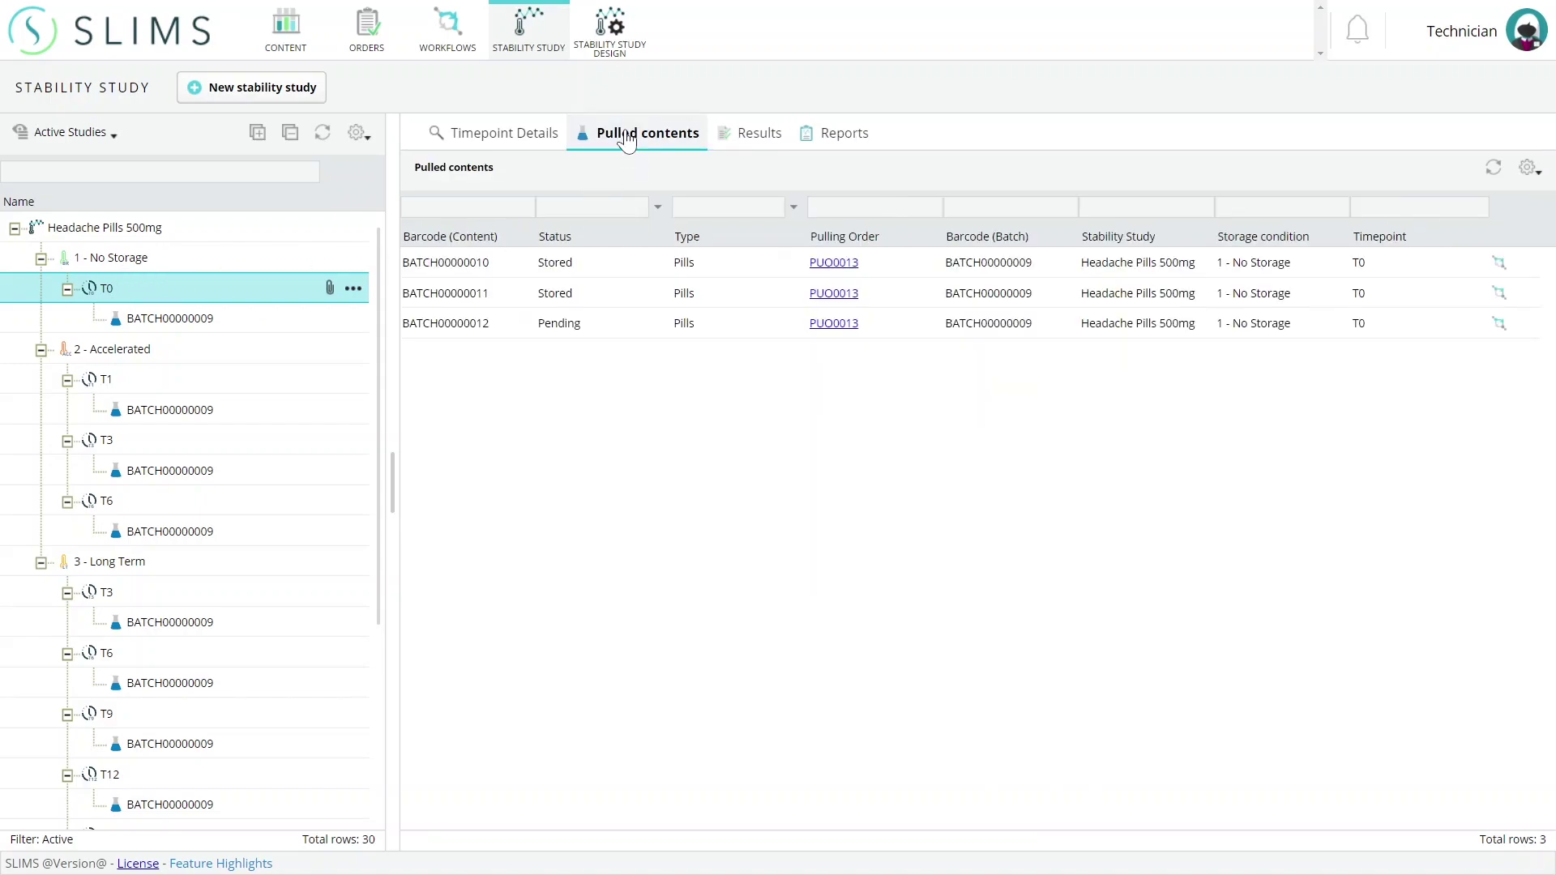